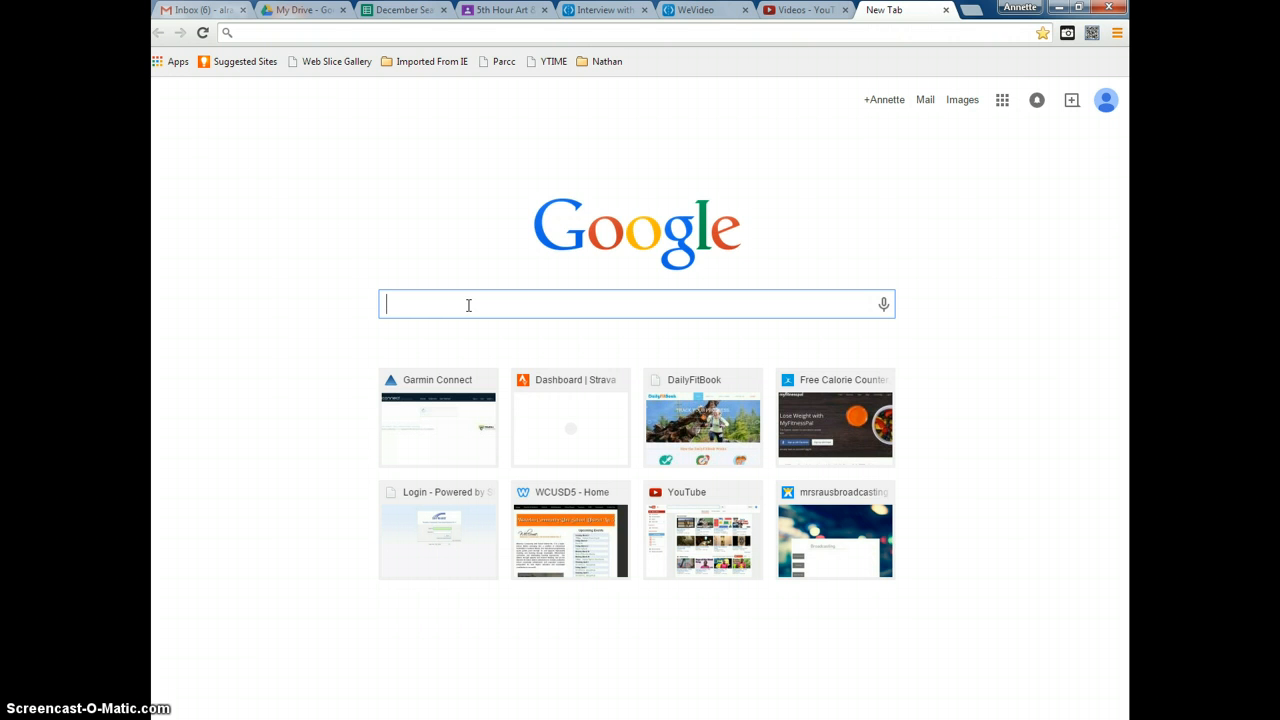
Step: Search Google Images for "nature"
text(n)
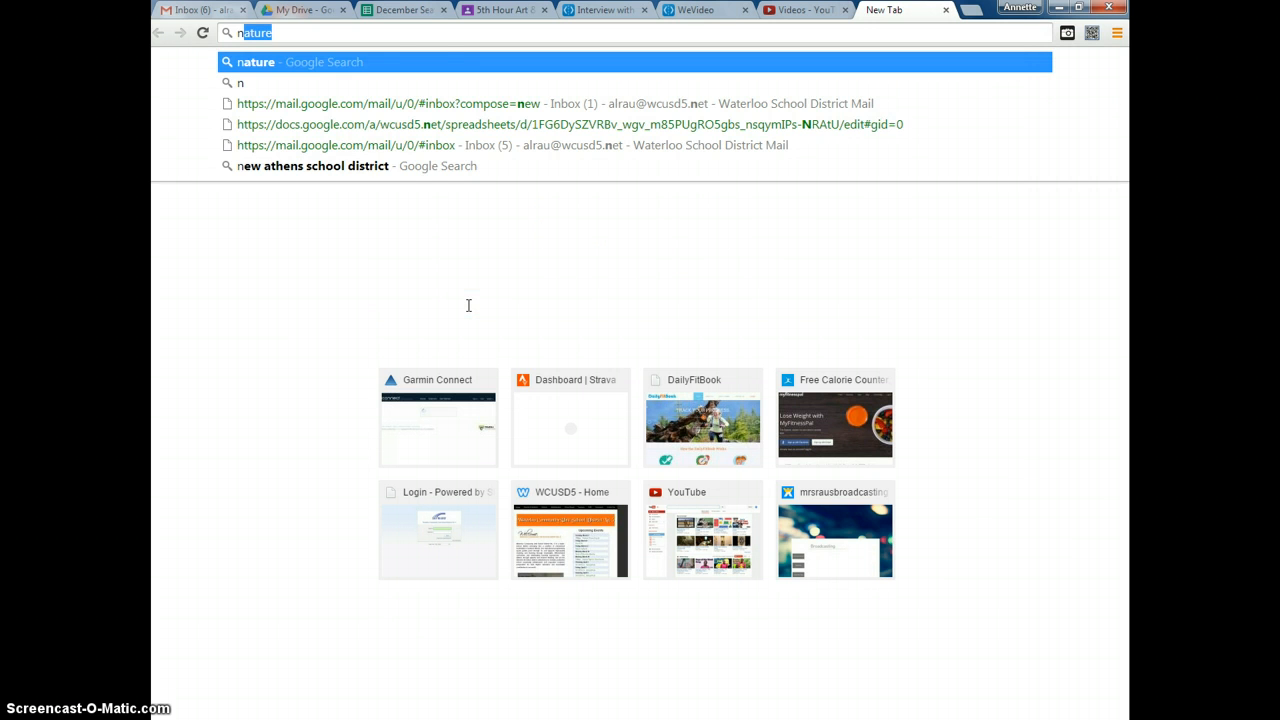
click(424, 62)
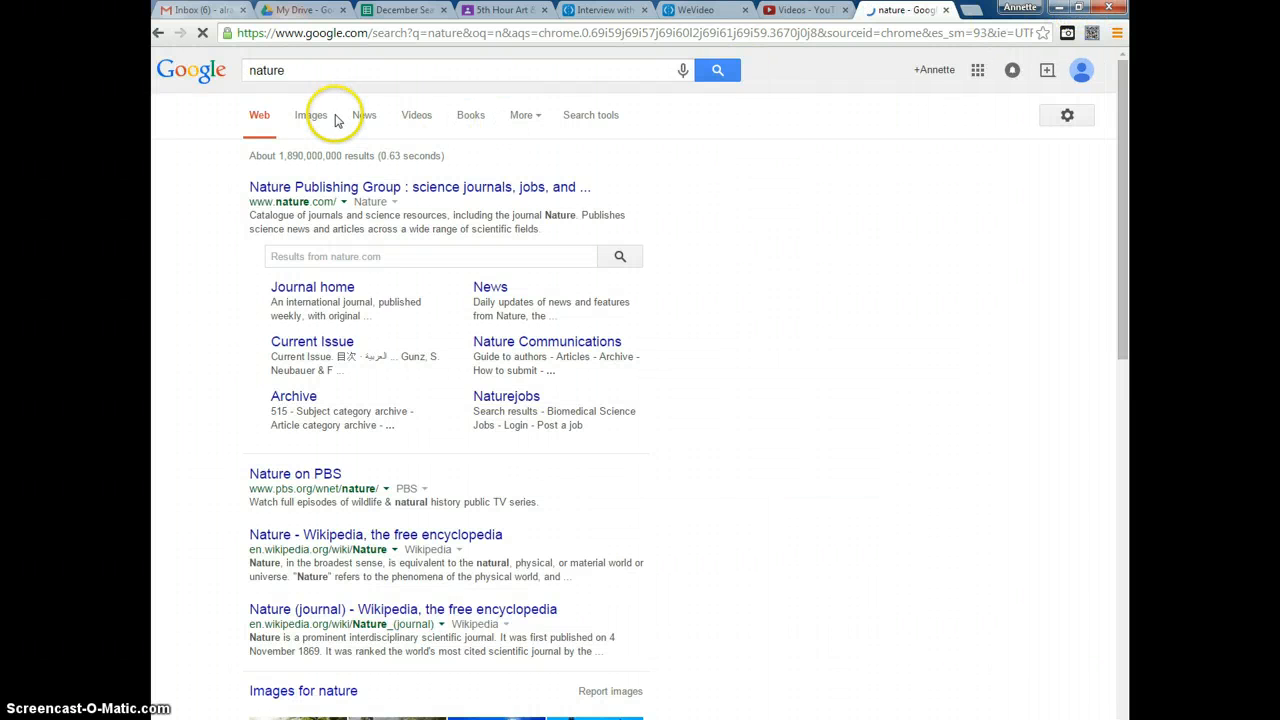
click(310, 116)
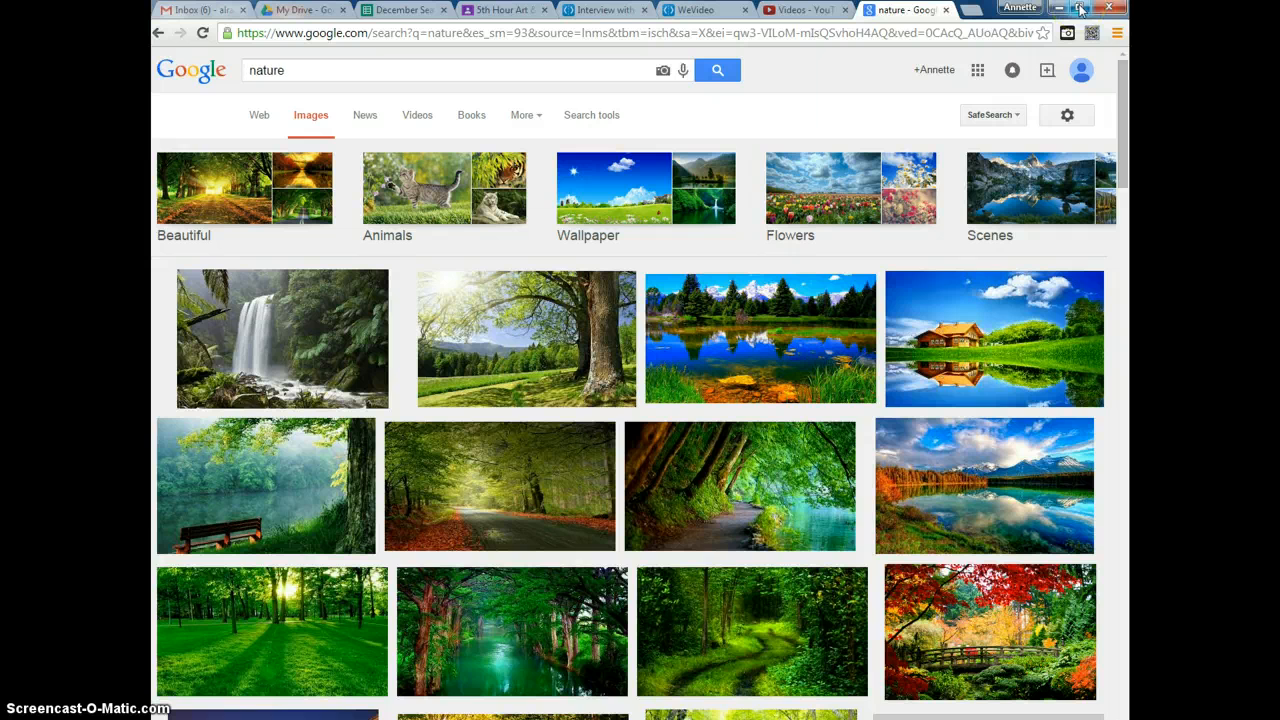
Step: Reduce the browser window to reveal the desktop and open the fern forest boardwalk picture nature5.jpg as a full-size image
click(1080, 8)
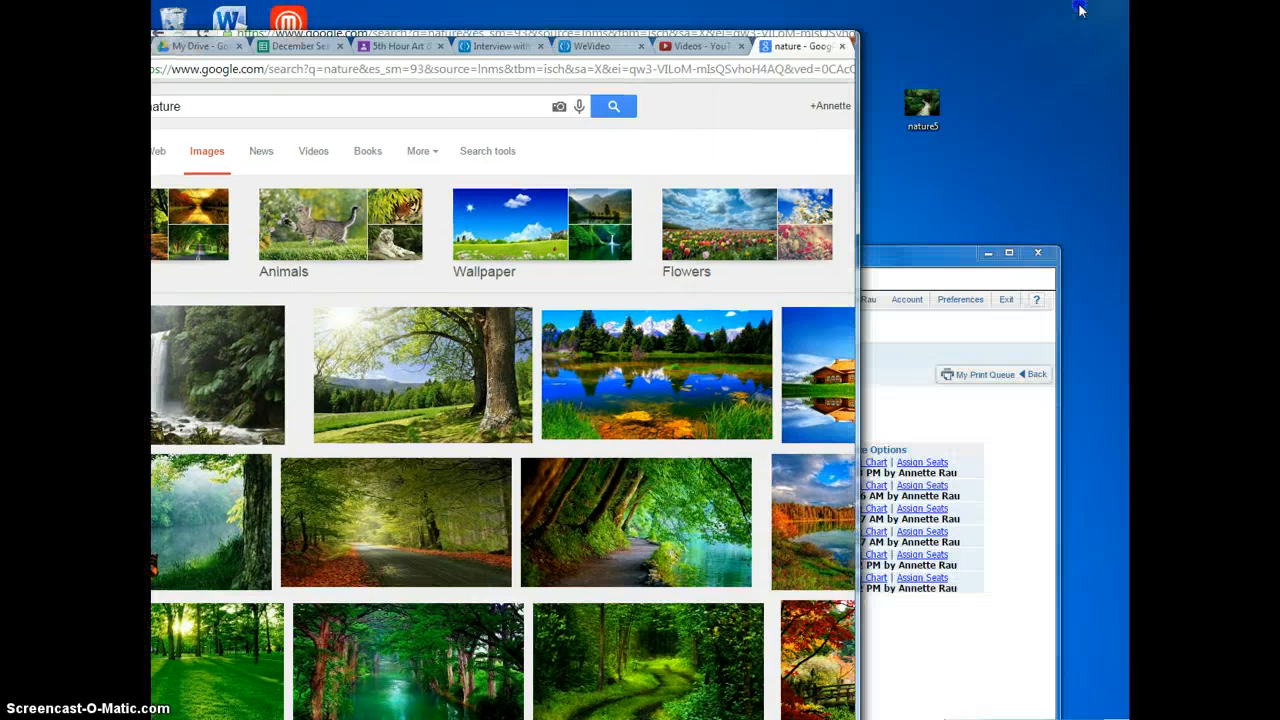
scroll(531, 577, down, 4)
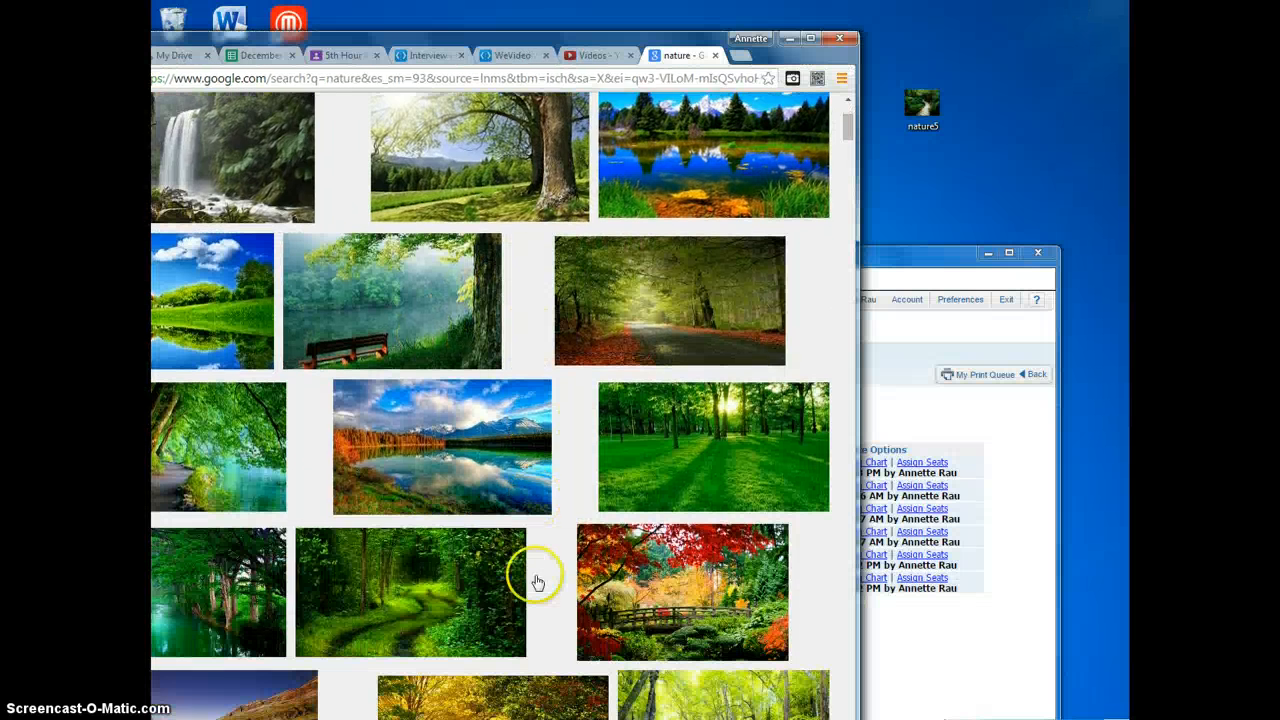
scroll(534, 570, down, 2)
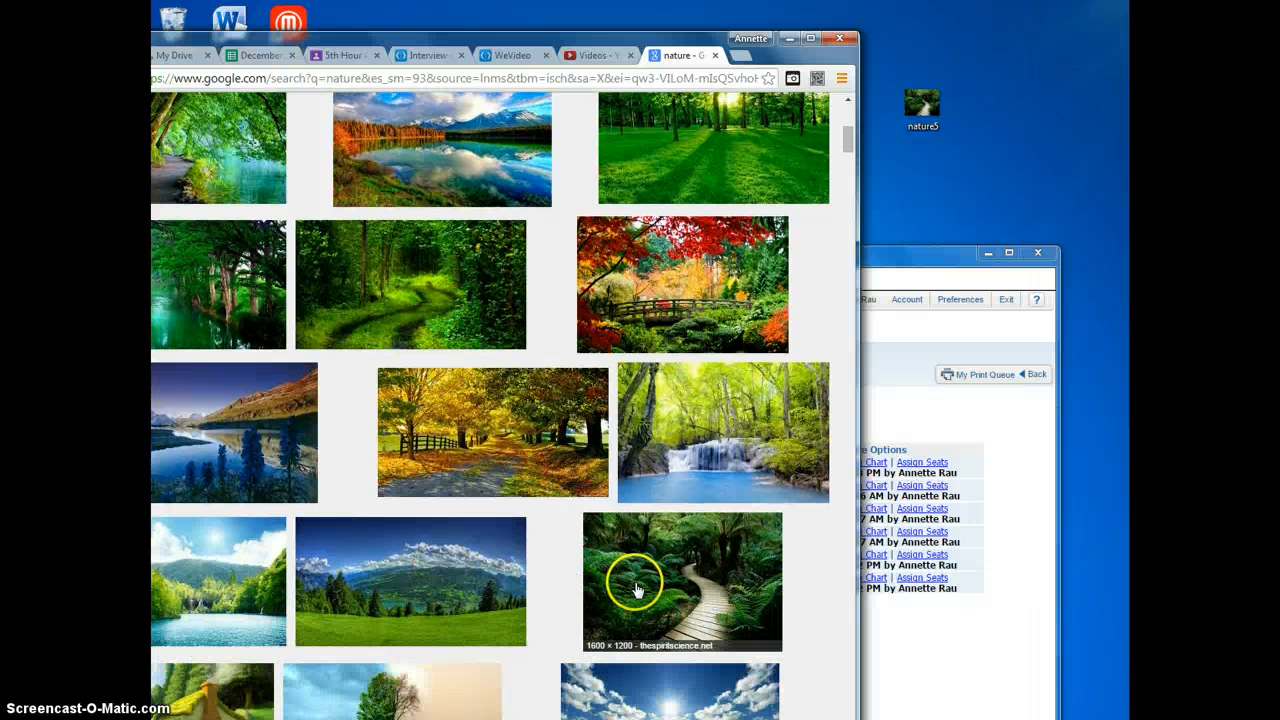
click(636, 589)
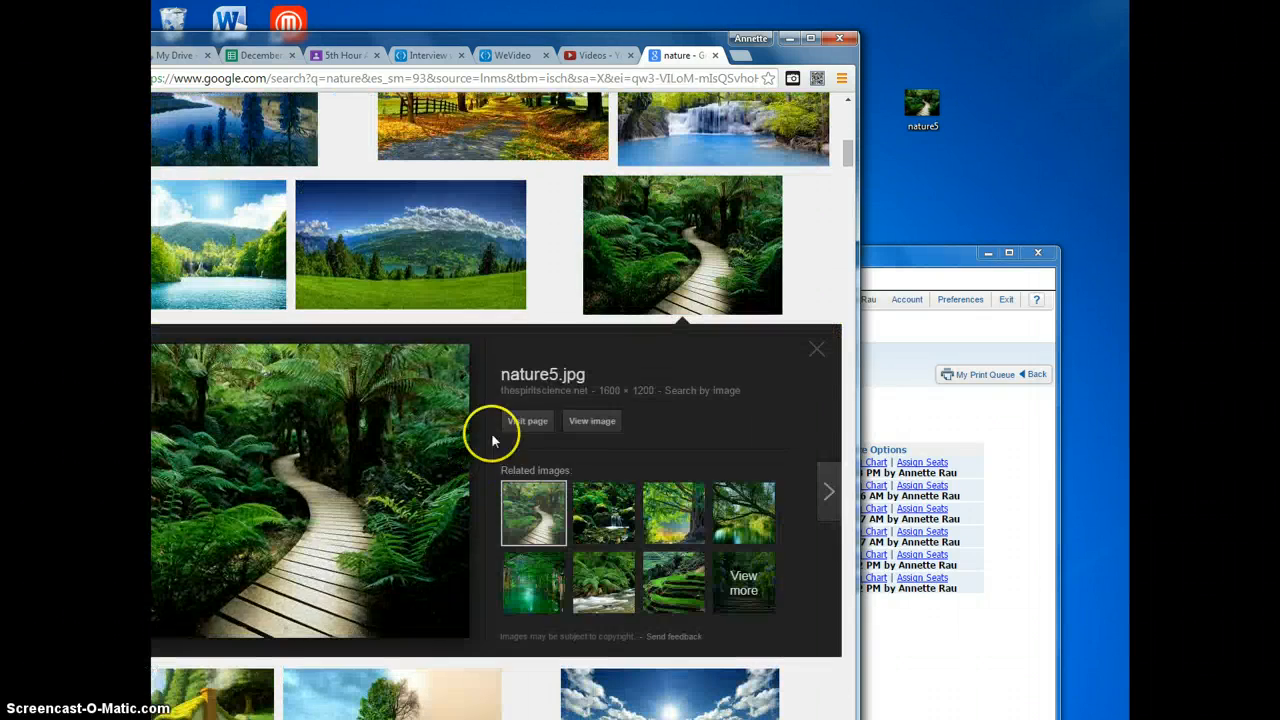
click(590, 421)
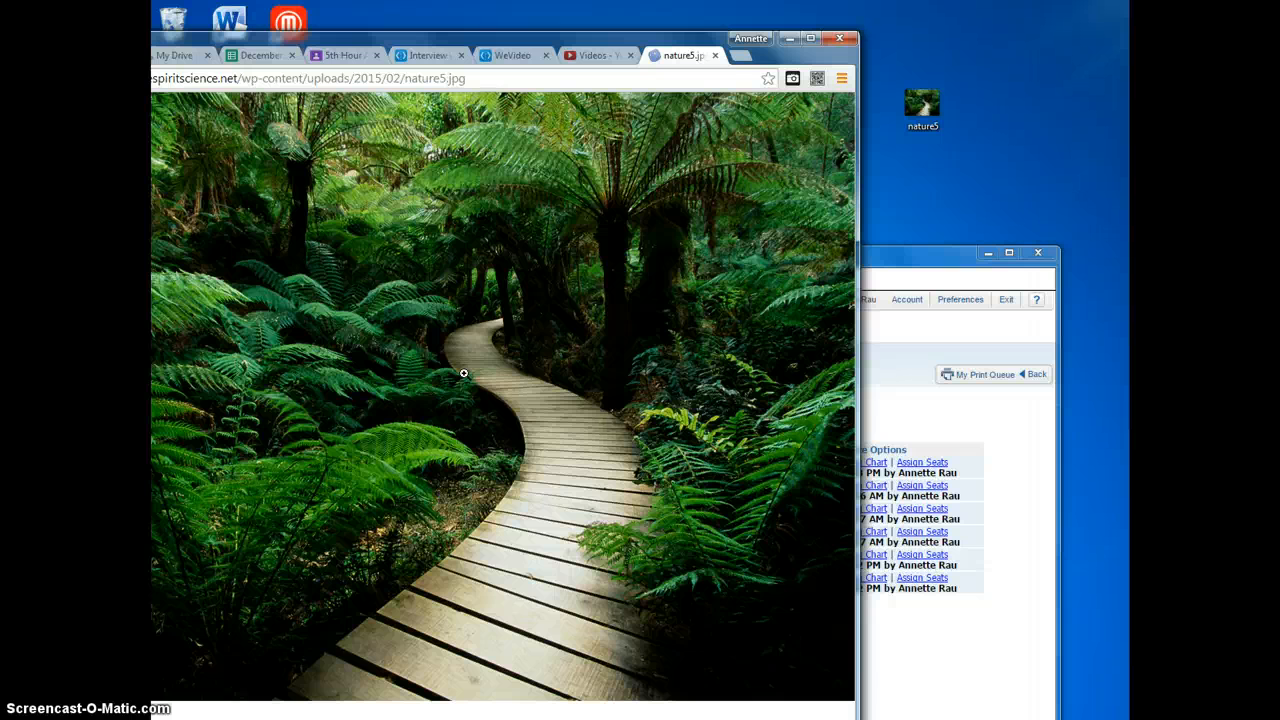
Step: Copy the full-size boardwalk image from the browser to the desktop, replacing the existing nature5.jpg
right_click(498, 364)
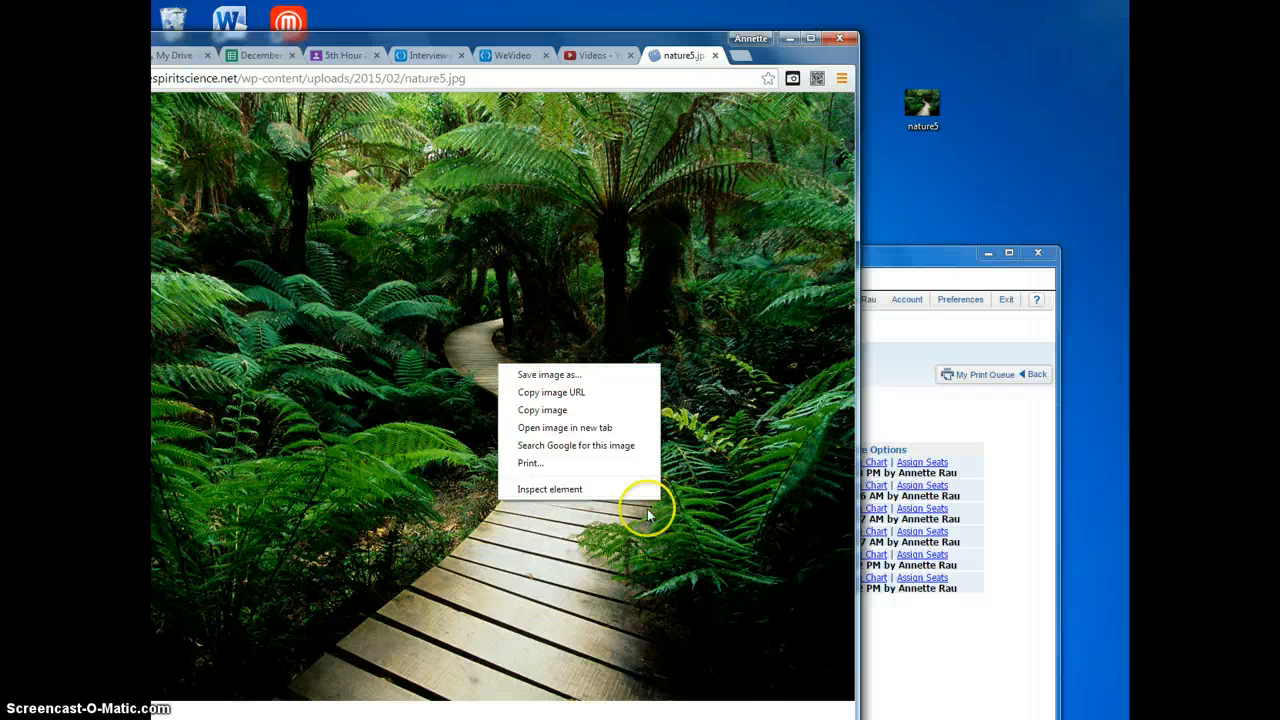
click(645, 563)
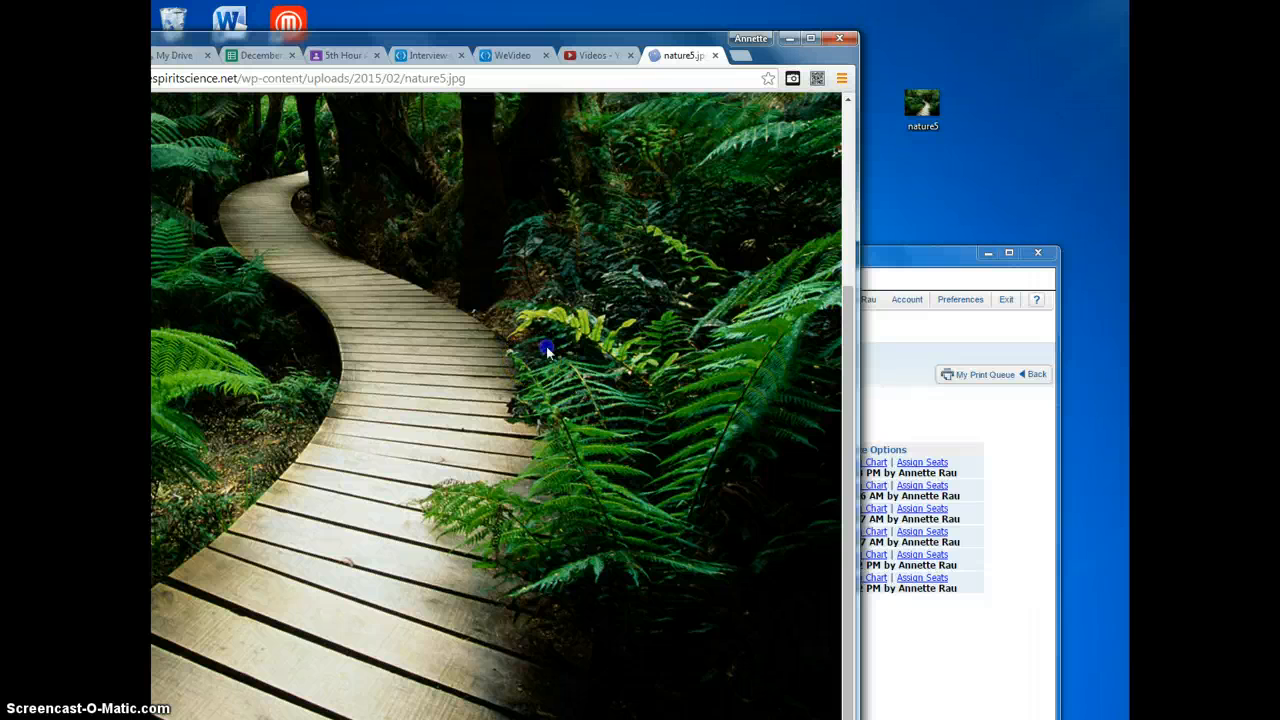
drag(546, 350, 1034, 131)
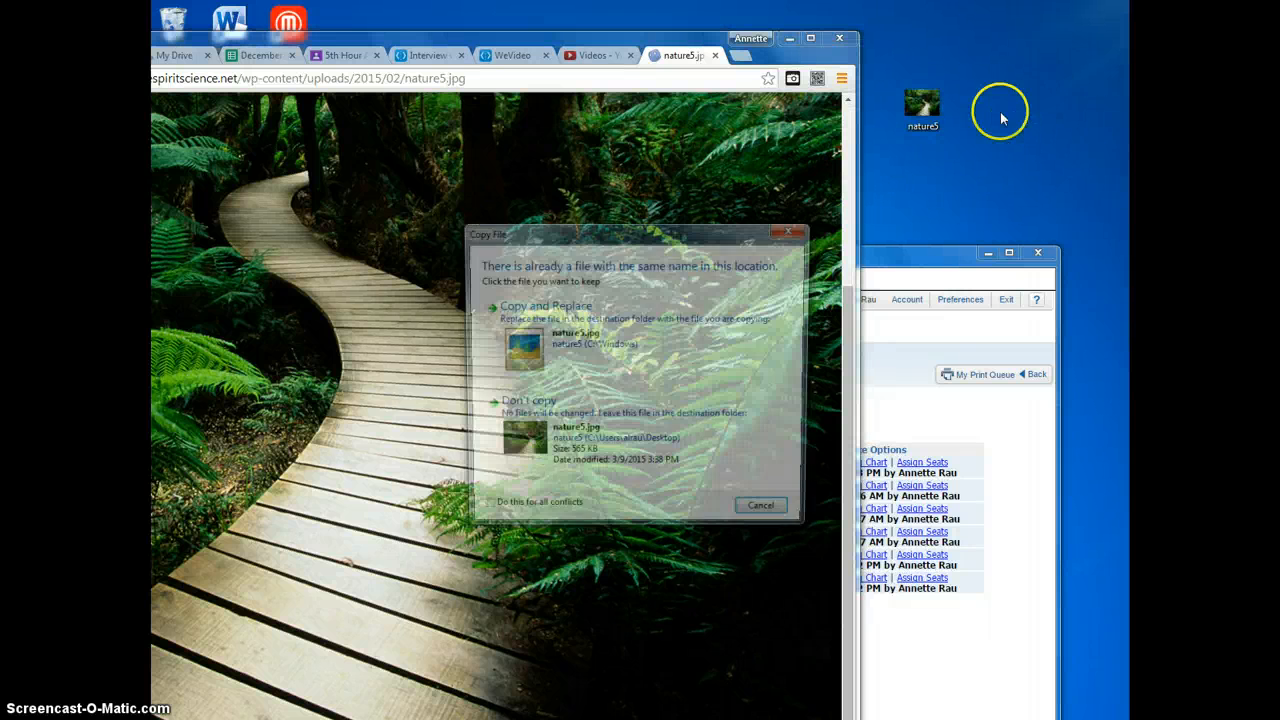
click(567, 340)
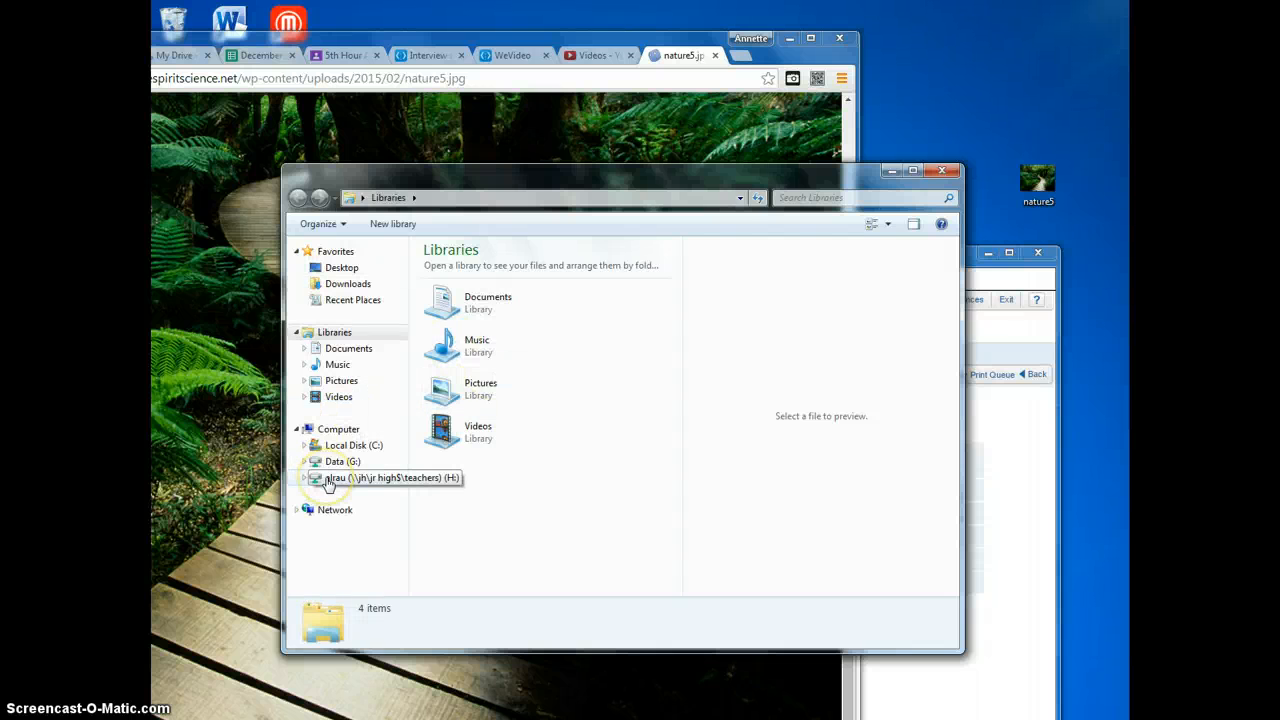
Step: Open the animation folder on the H: drive and copy the nature5 picture from the desktop into it
click(330, 478)
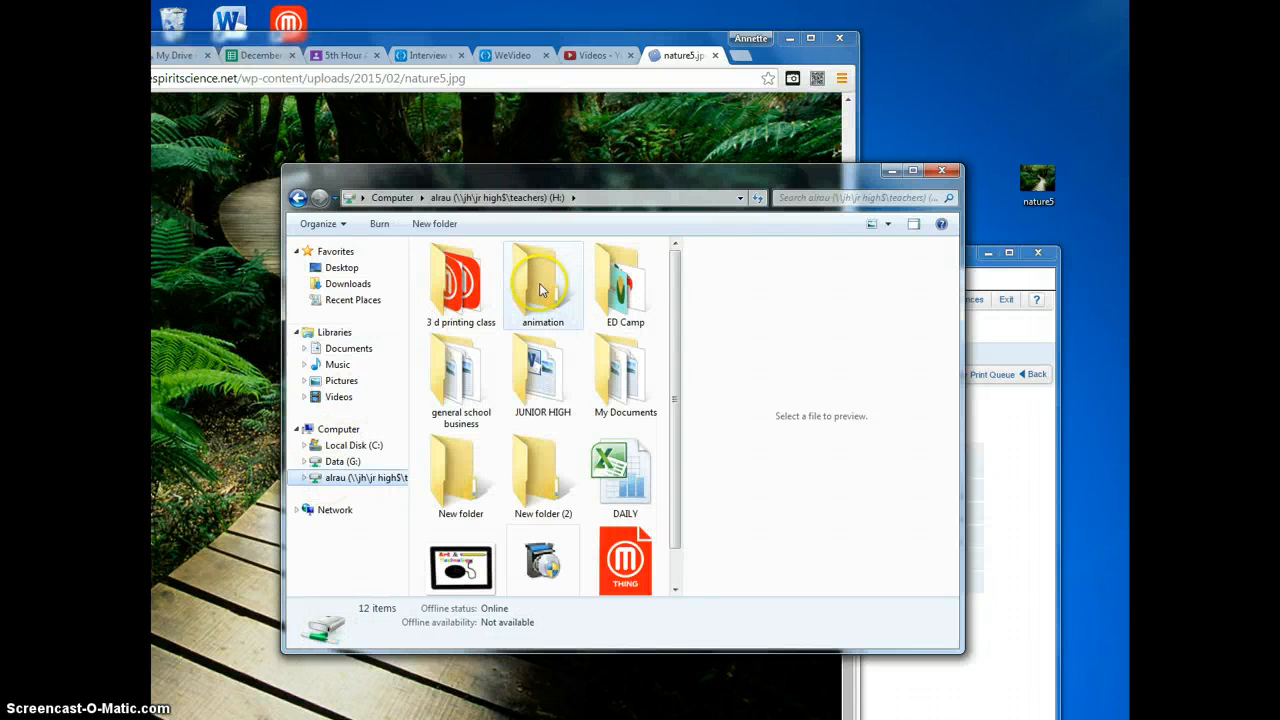
double_click(540, 290)
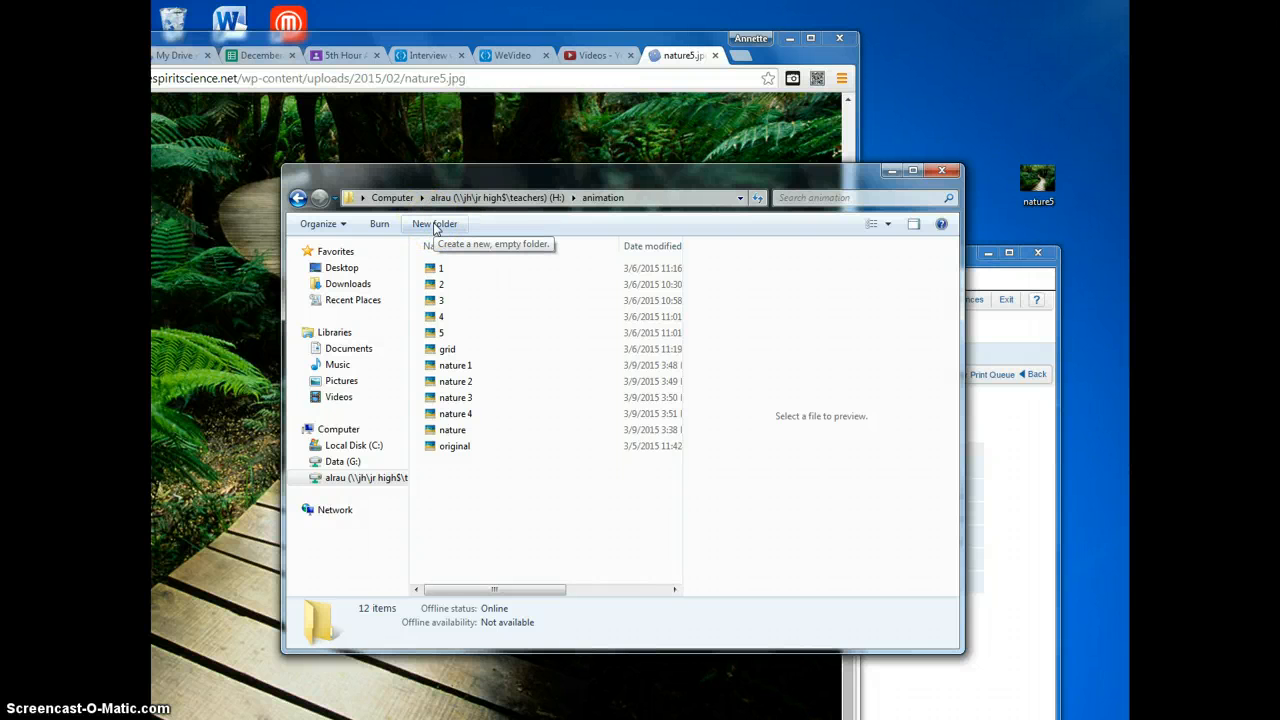
click(453, 366)
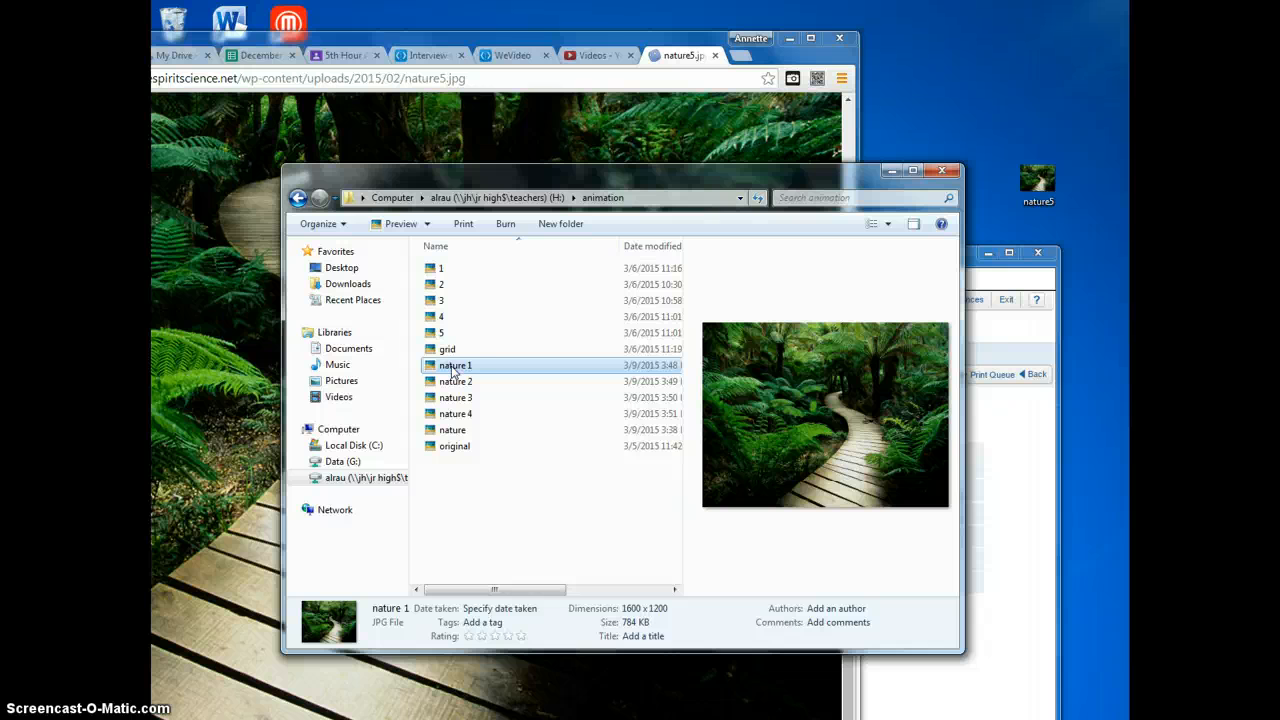
click(466, 366)
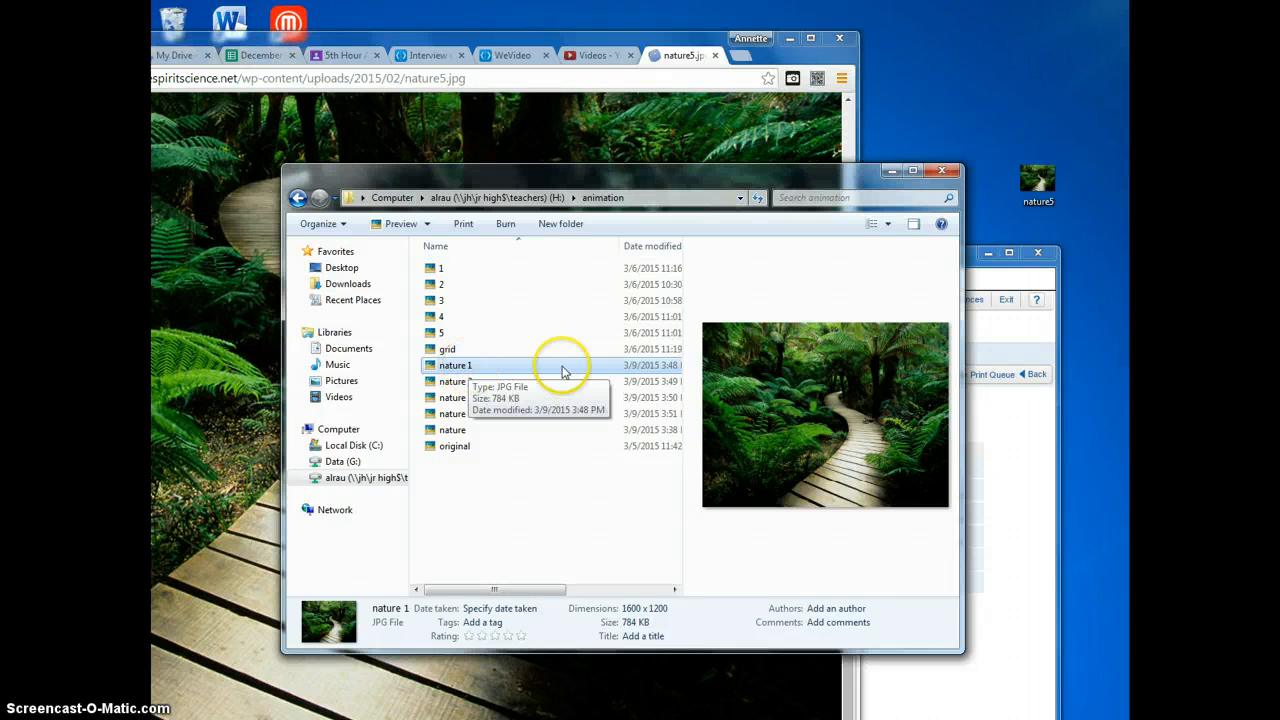
click(1033, 183)
drag(1033, 183, 457, 477)
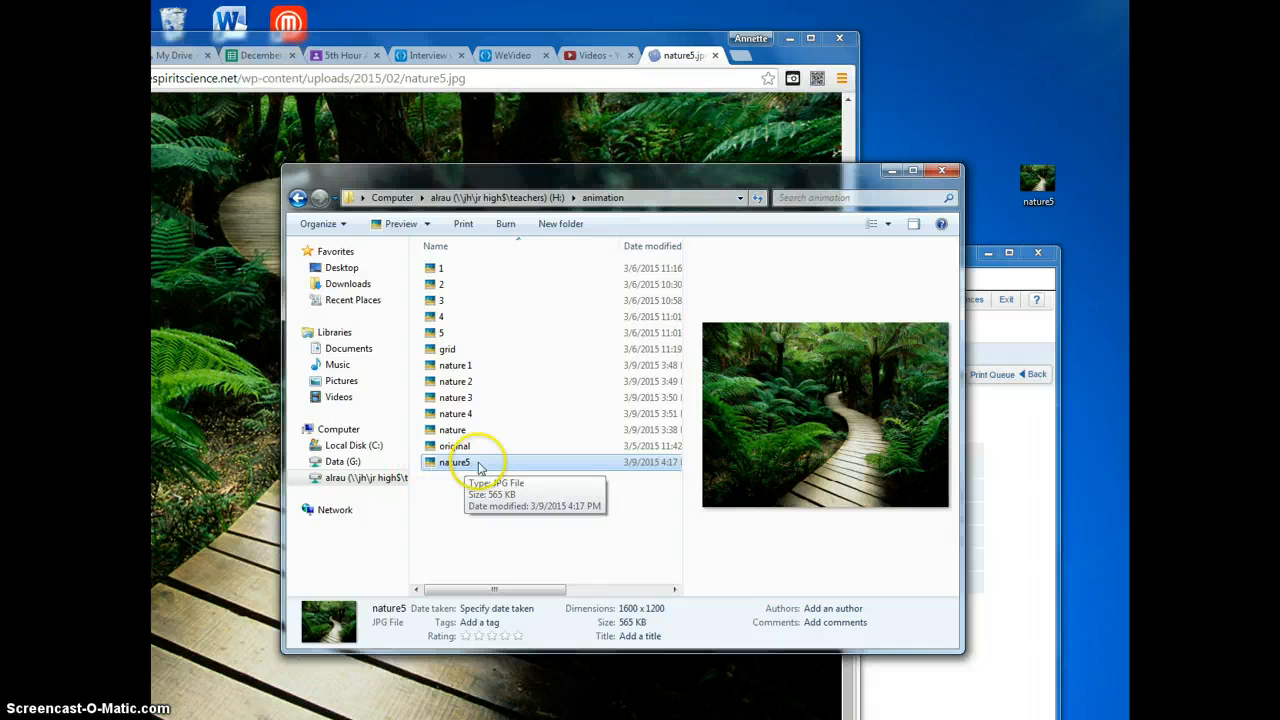
Step: Rename the nature5 copy in the animation folder as nature, accepting the alternative name nature (2)
right_click(455, 465)
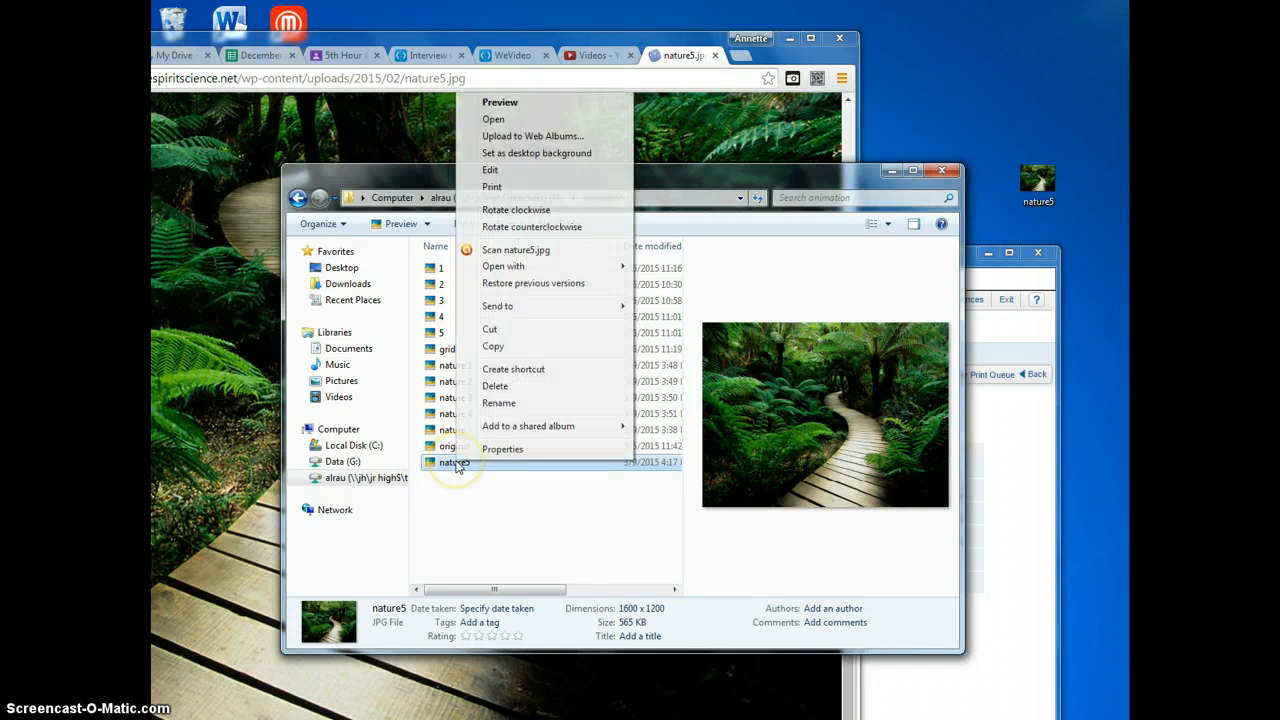
click(519, 403)
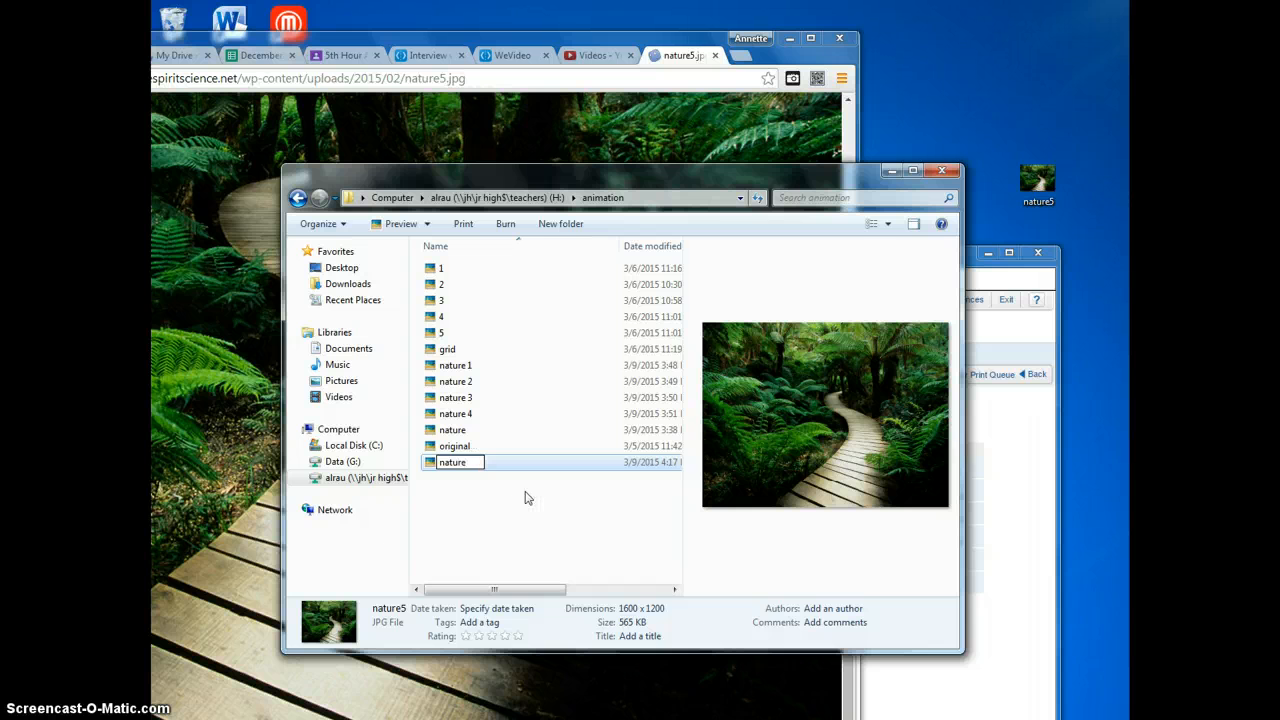
click(541, 516)
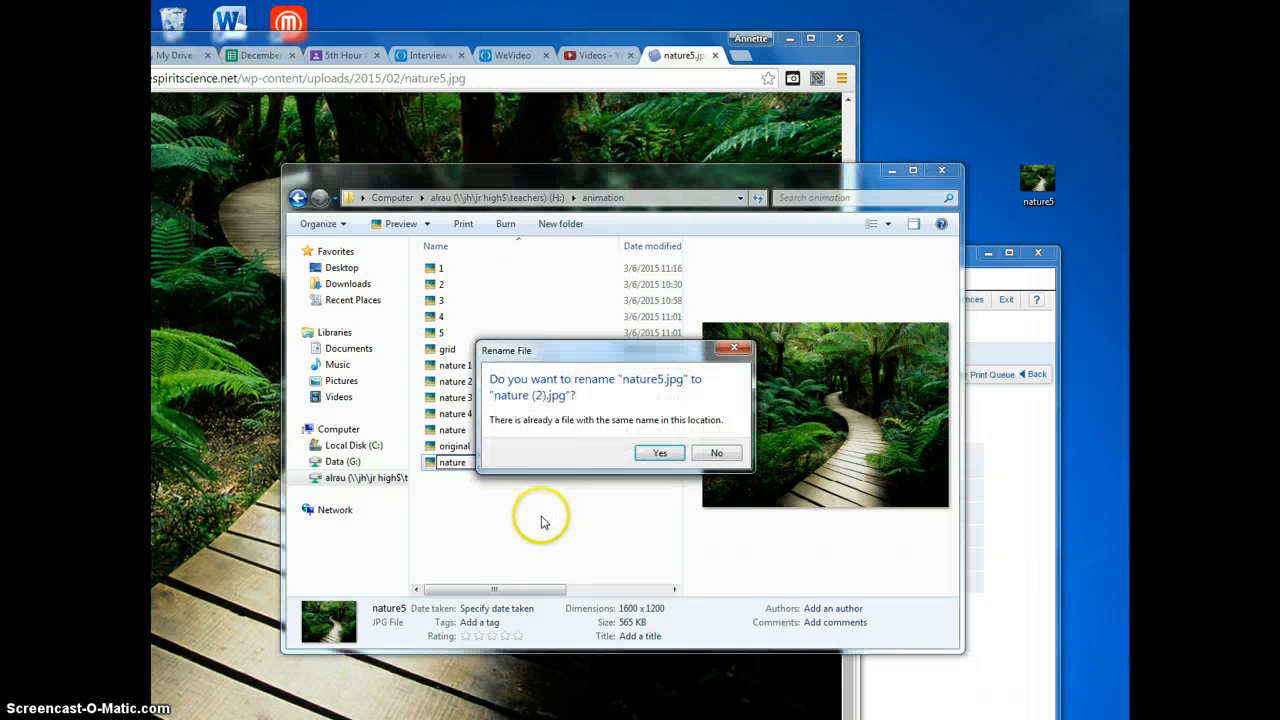
click(657, 453)
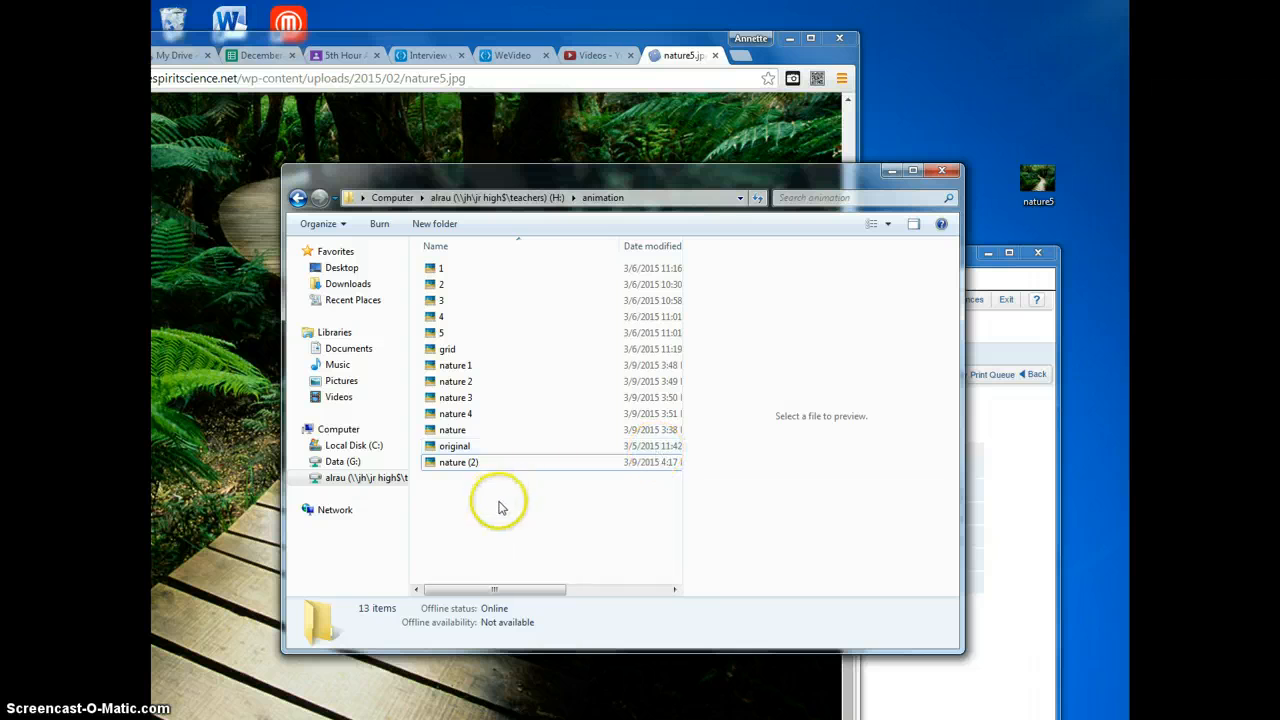
Step: Minimize the folder window and close the nature5.jpg browser page
click(890, 172)
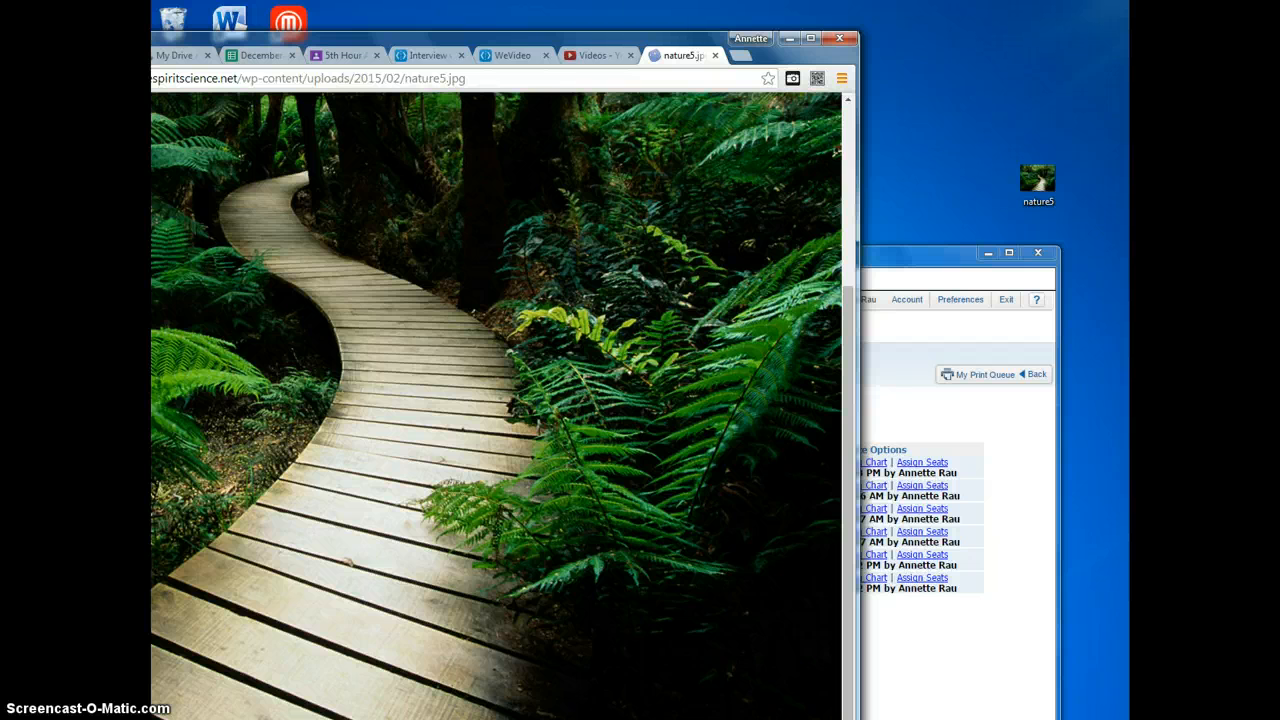
key(super)
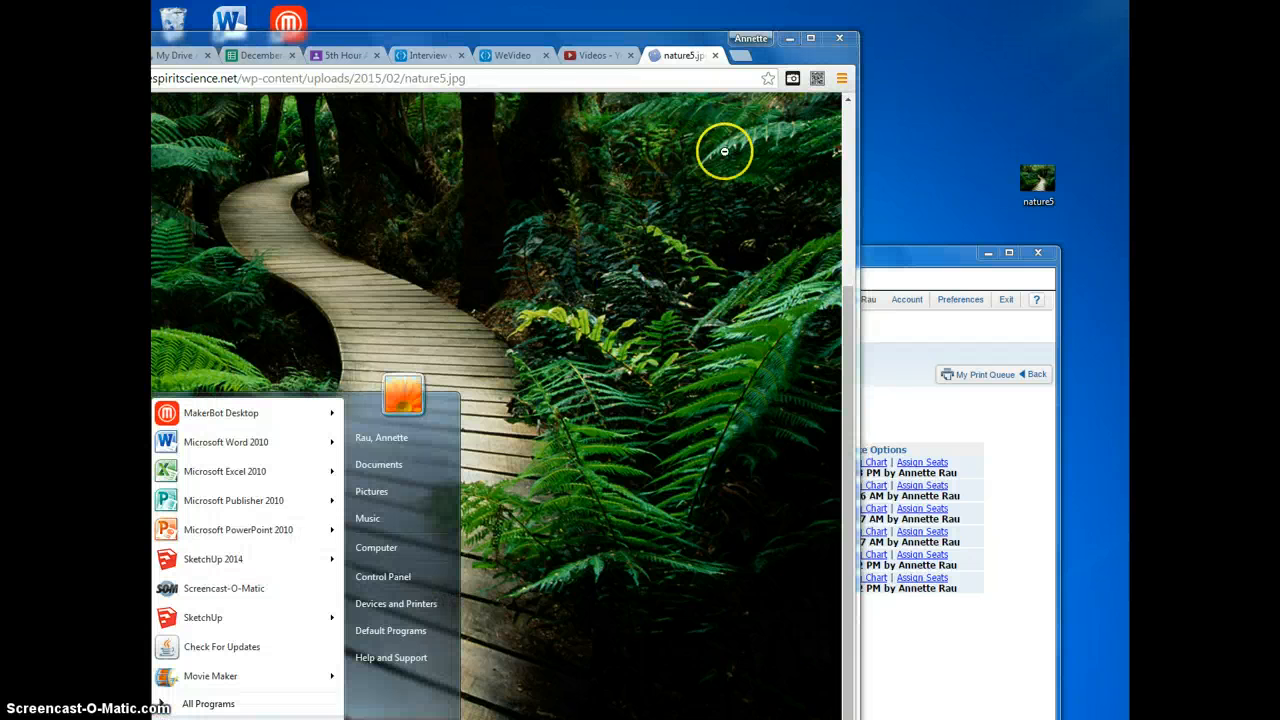
click(714, 55)
Step: Find and launch Paint, and maximize its window
key(super)
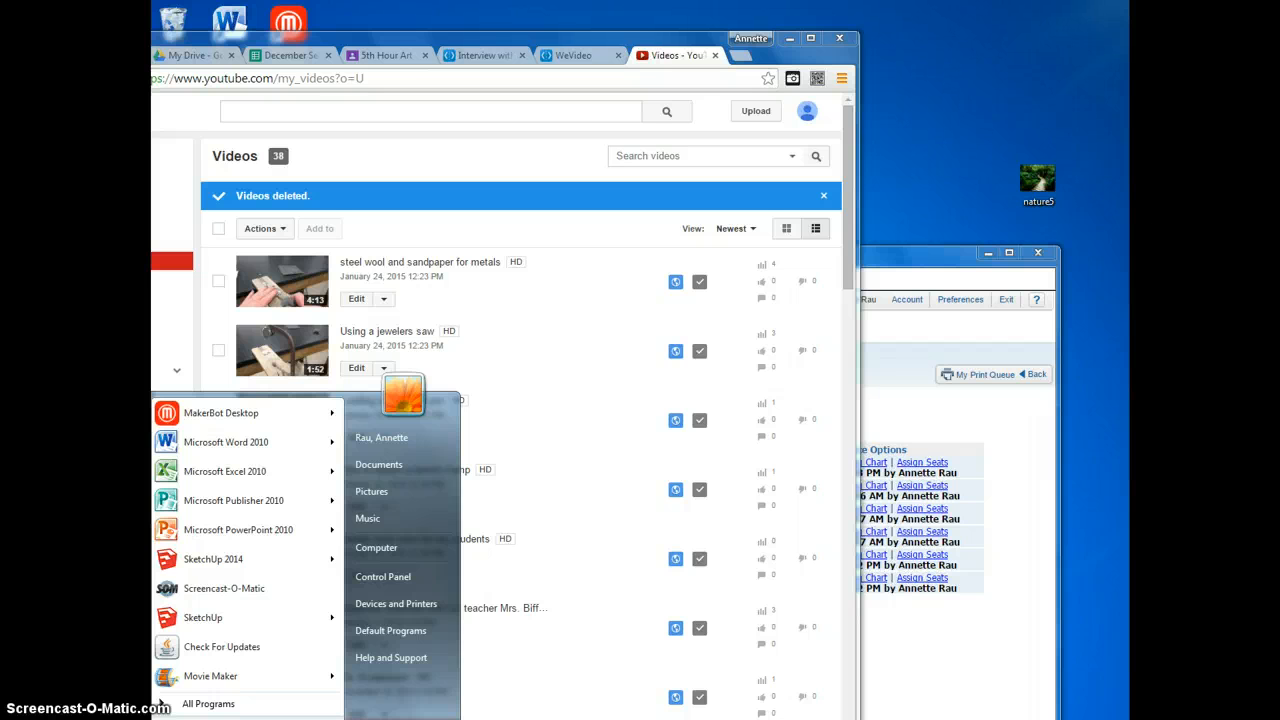
text(paint)
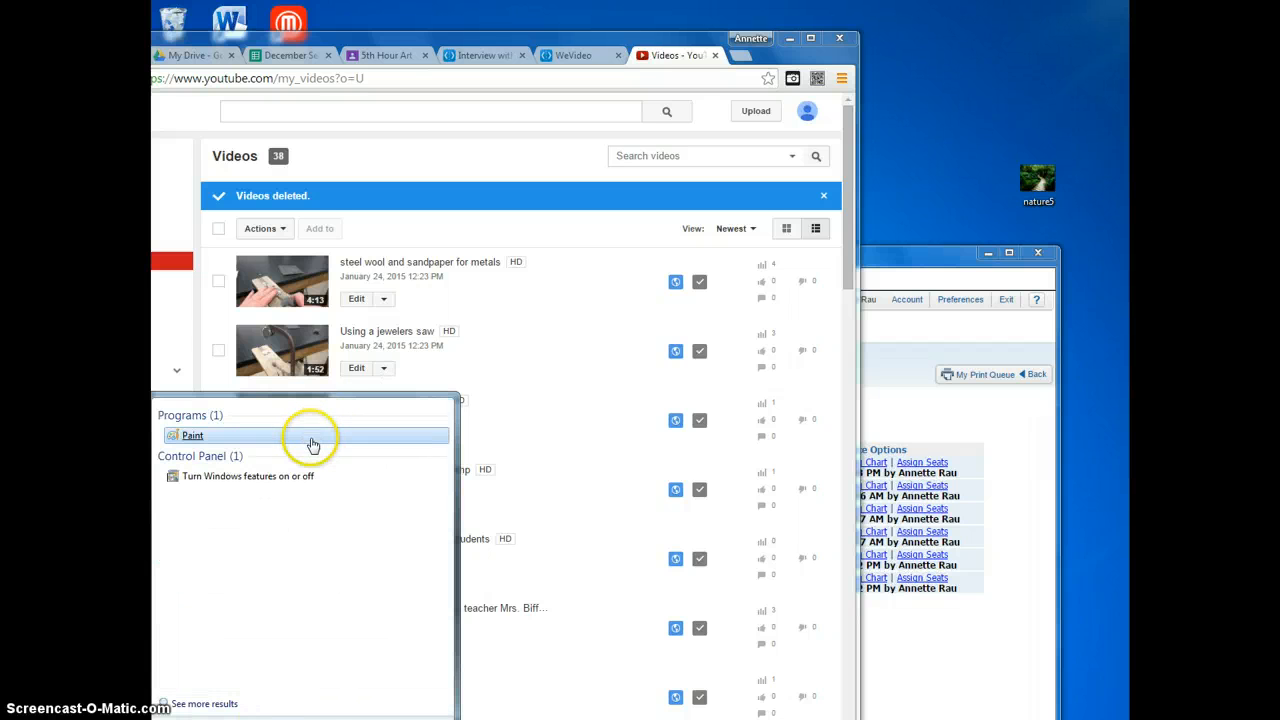
click(312, 444)
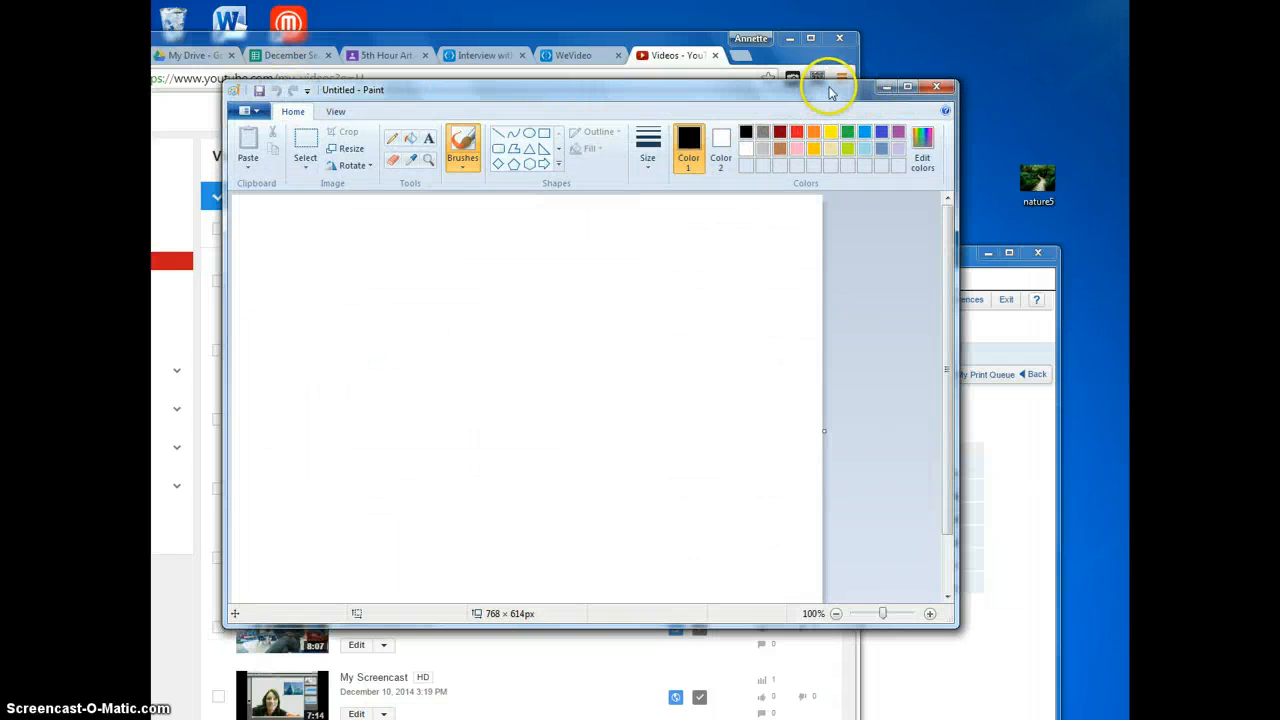
click(907, 87)
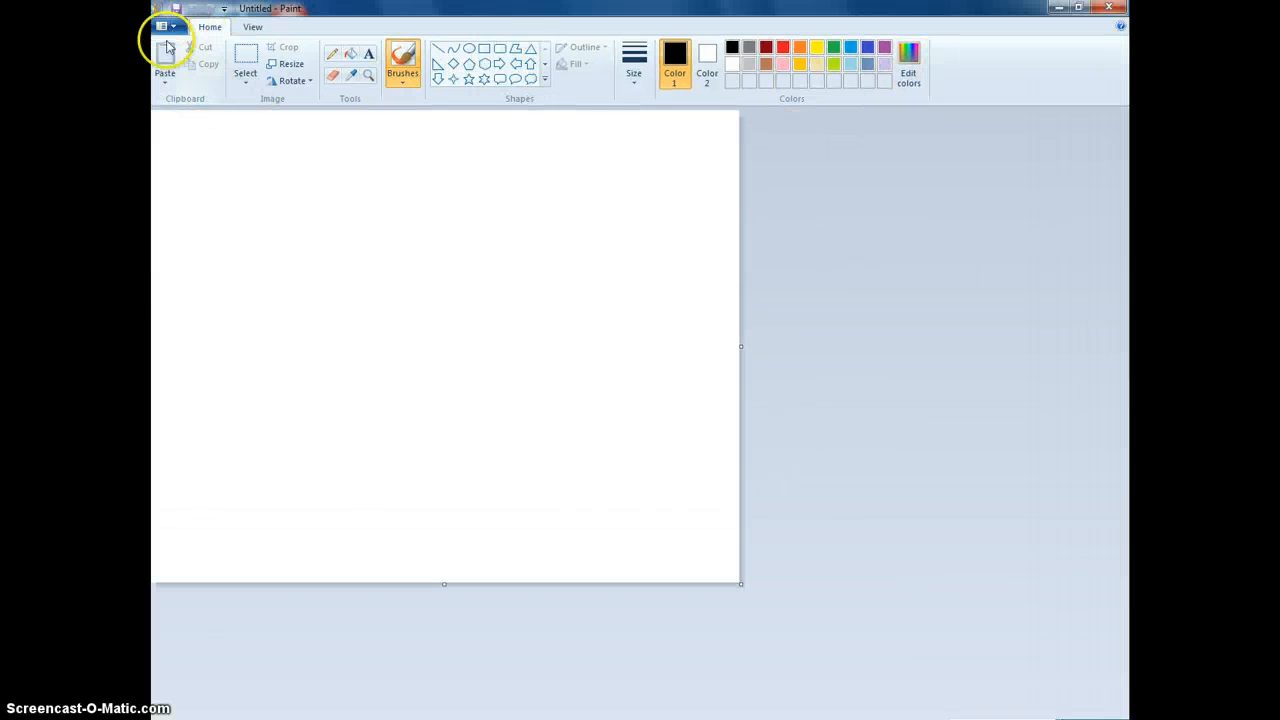
Step: Open the picture named nature from the animation folder in Paint
click(164, 27)
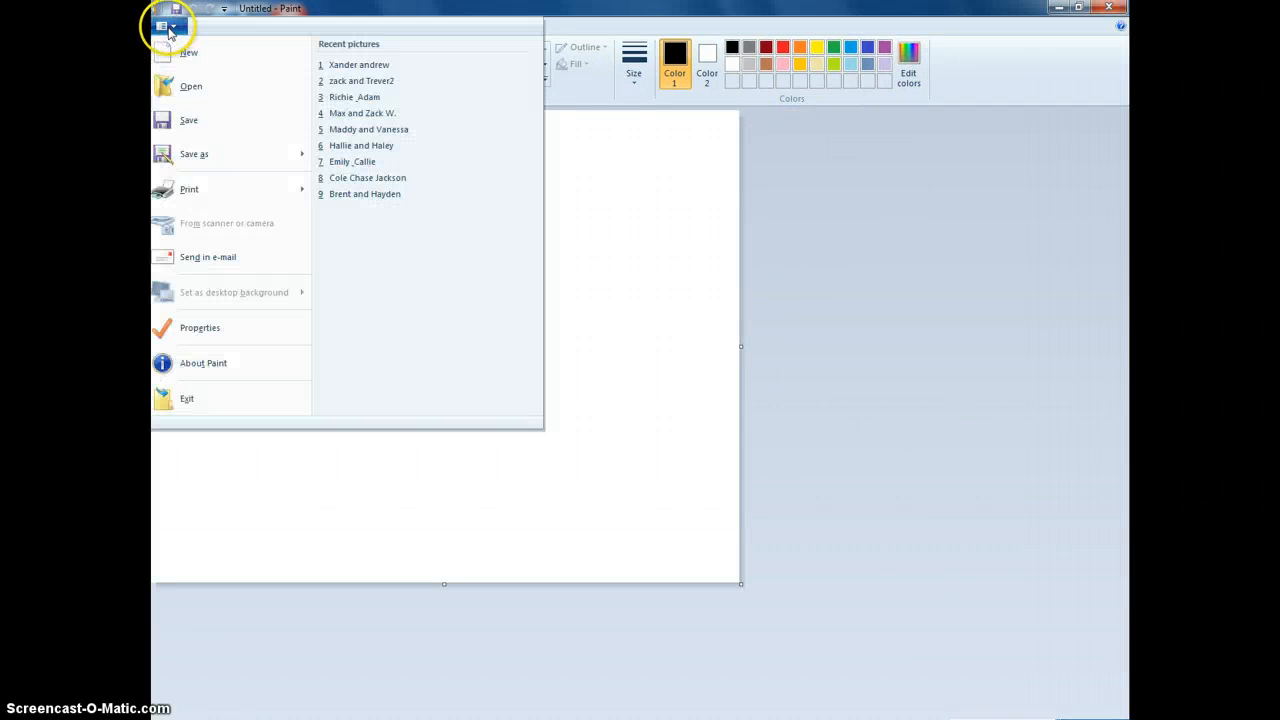
click(175, 90)
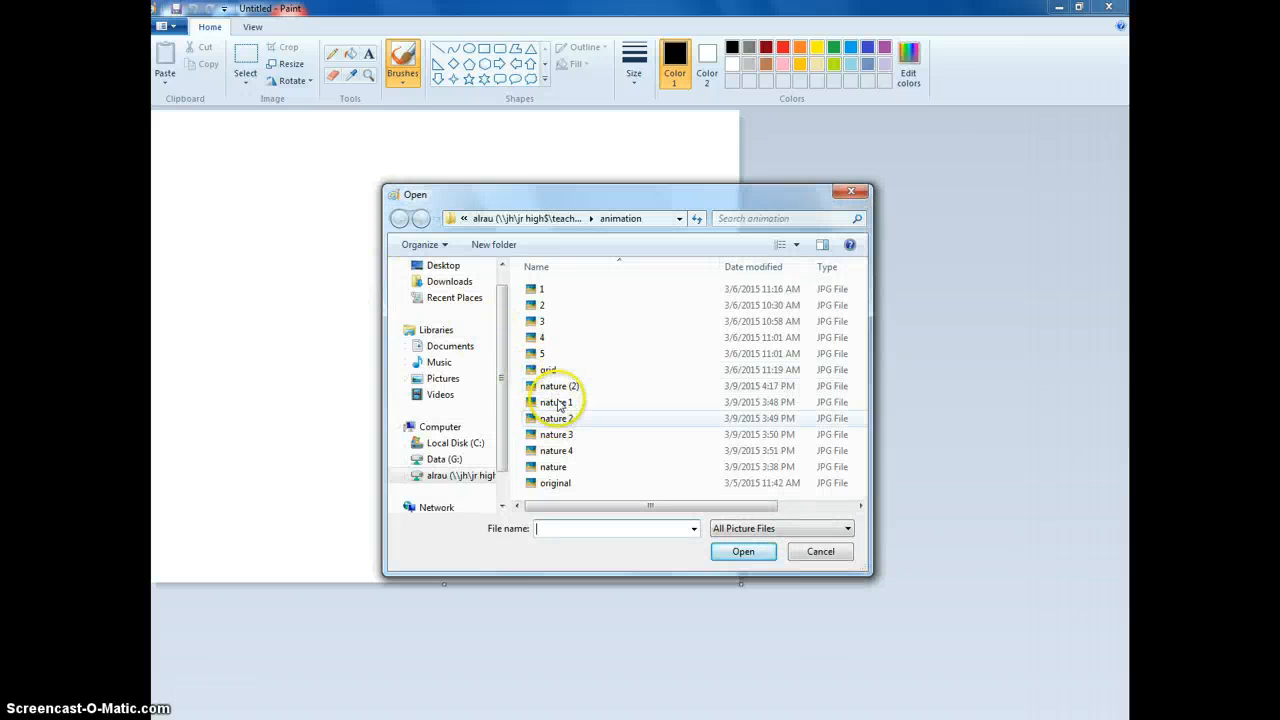
click(568, 467)
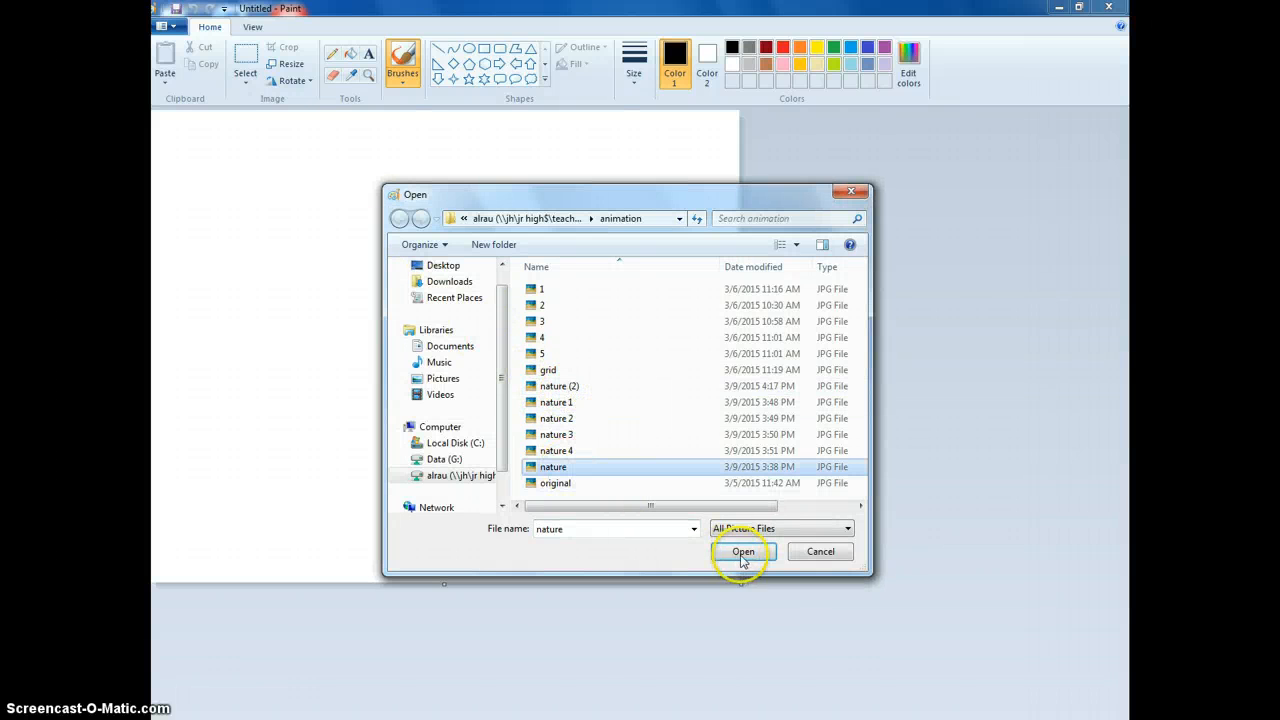
click(747, 553)
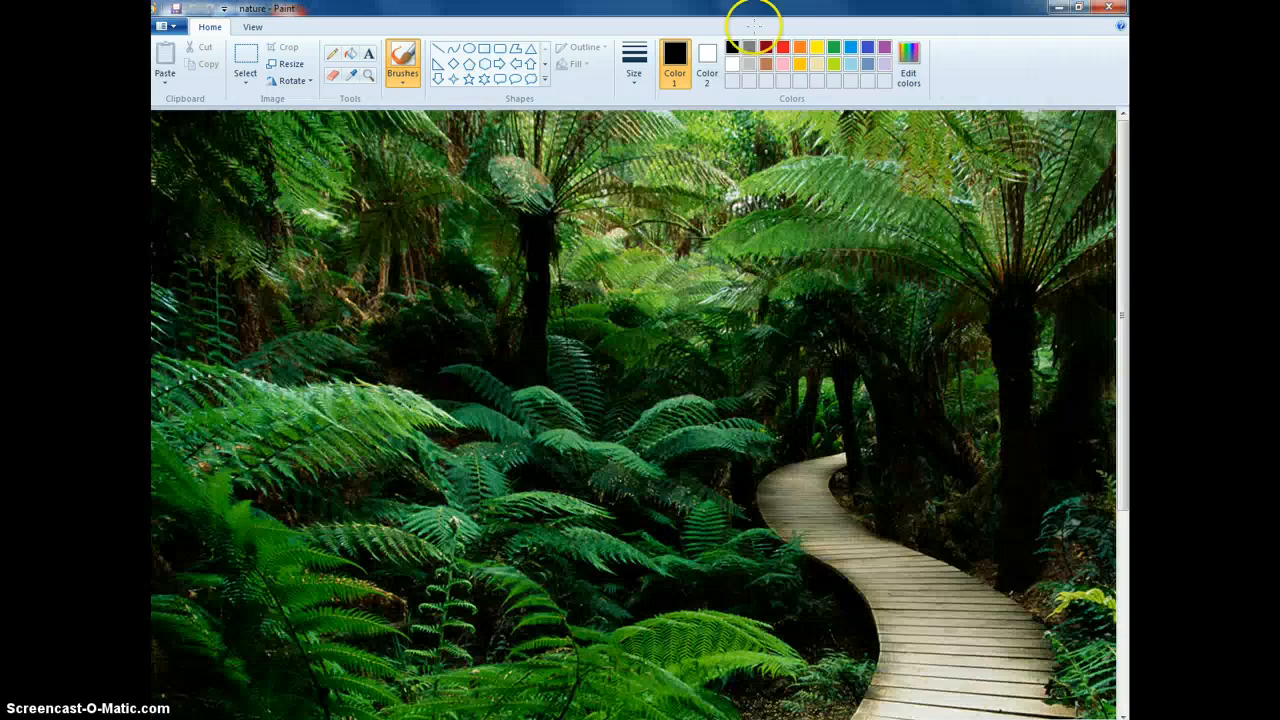
Step: Zoom the nature picture out to 50% so all of it fits, and restore the Paint window to its smaller size
scroll(735, 235, down, 5)
scroll(735, 235, up, 5)
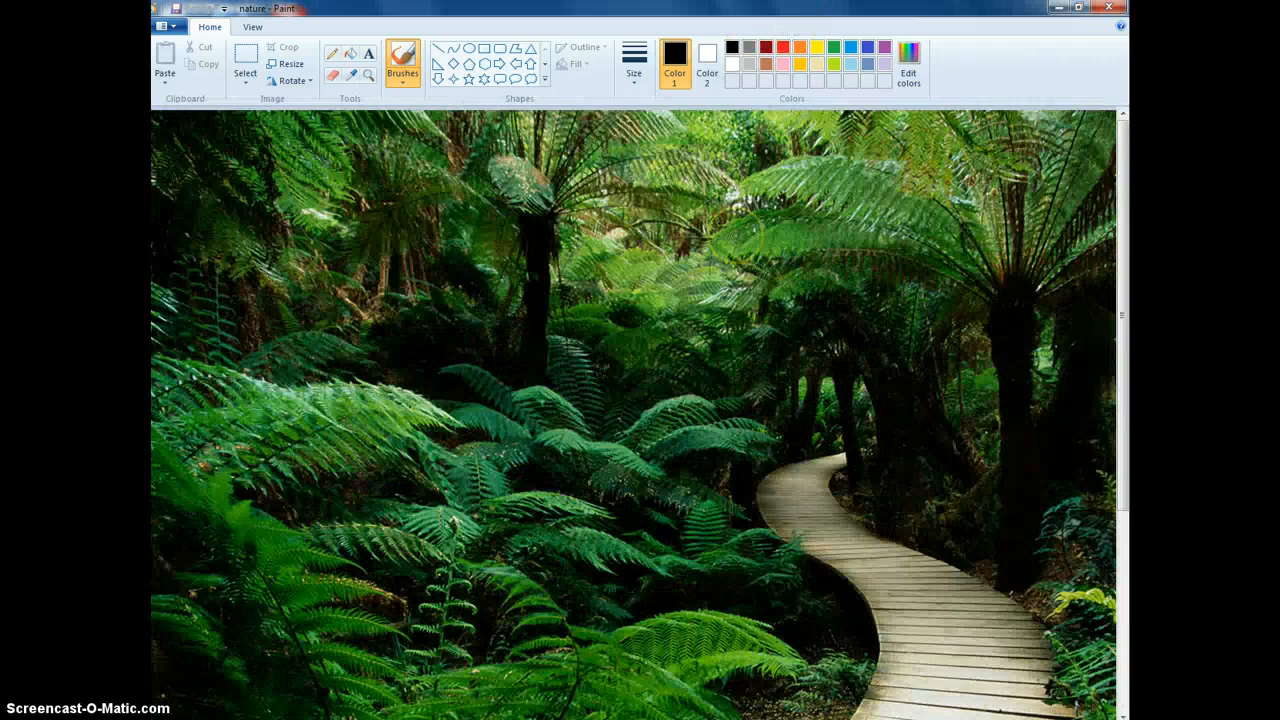
click(252, 27)
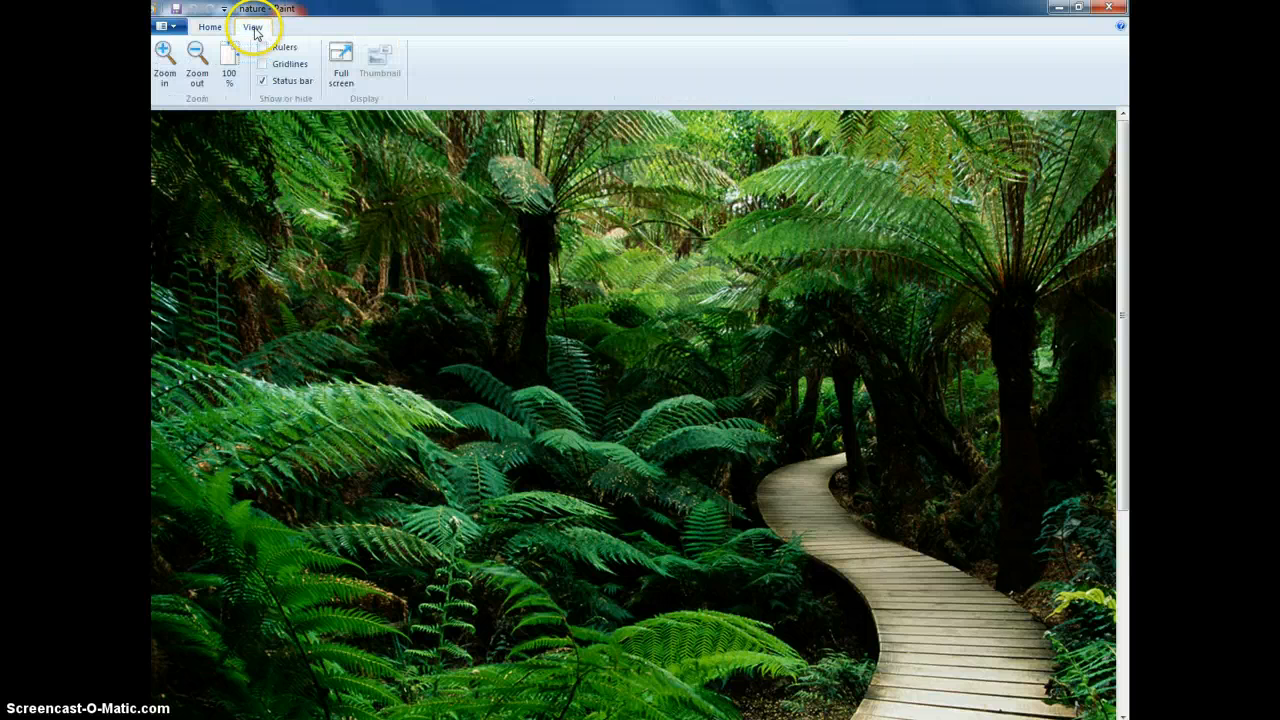
click(197, 58)
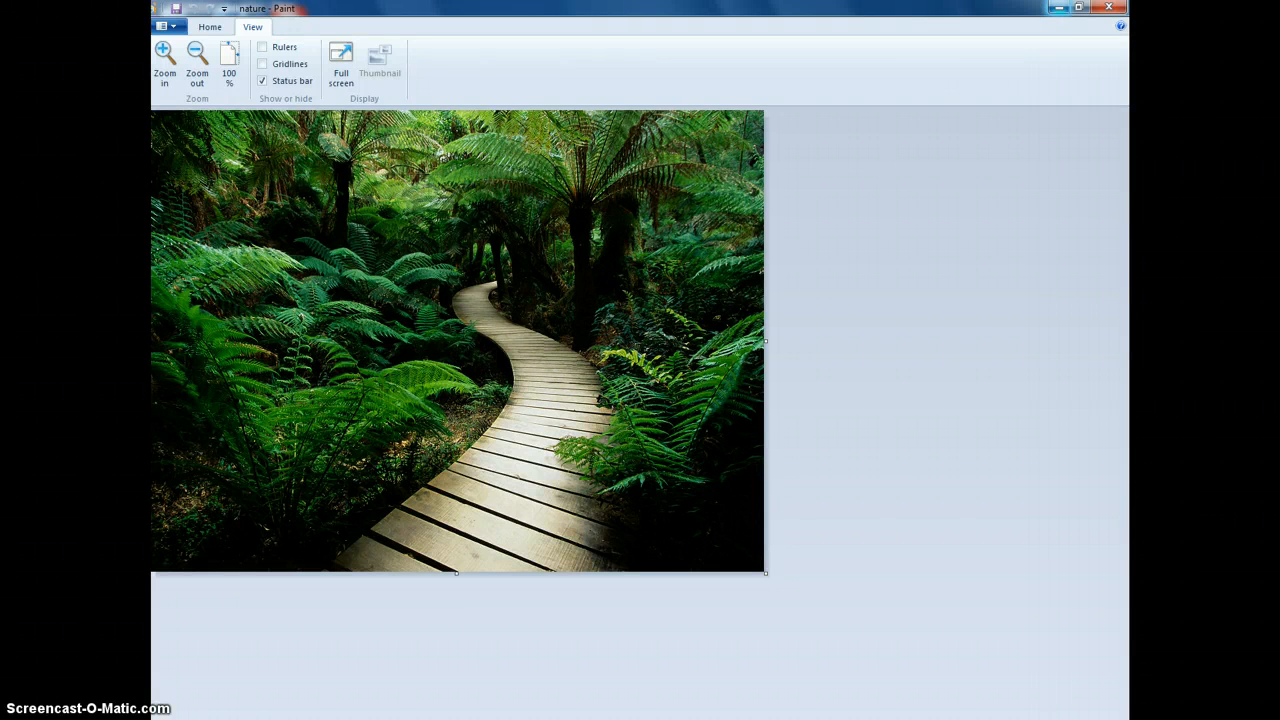
click(1080, 10)
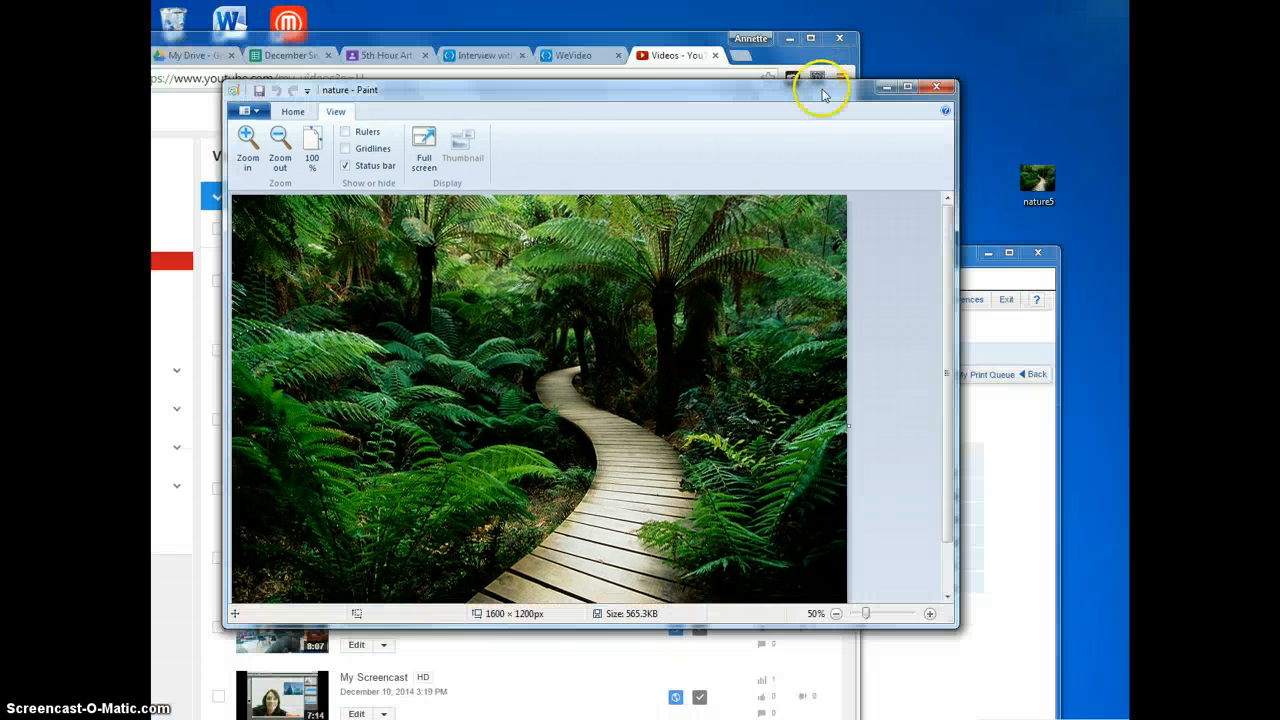
Step: Open a second, blank Paint window and arrange it side by side with the nature picture's window, each filling half the screen
mouse_move(820, 86)
mouse_down()
mouse_move(677, 71)
mouse_move(403, 75)
mouse_move(400, 86)
mouse_move(400, 71)
mouse_move(309, 63)
mouse_move(152, 75)
mouse_up()
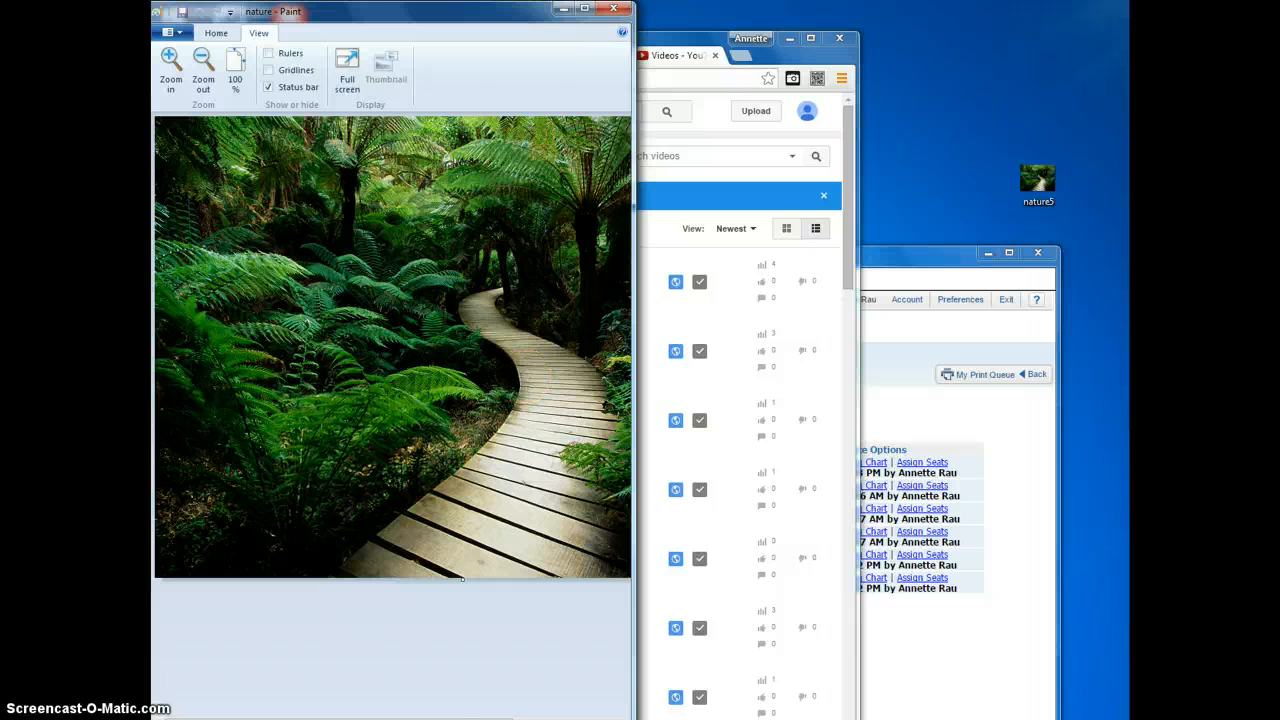
key(super)
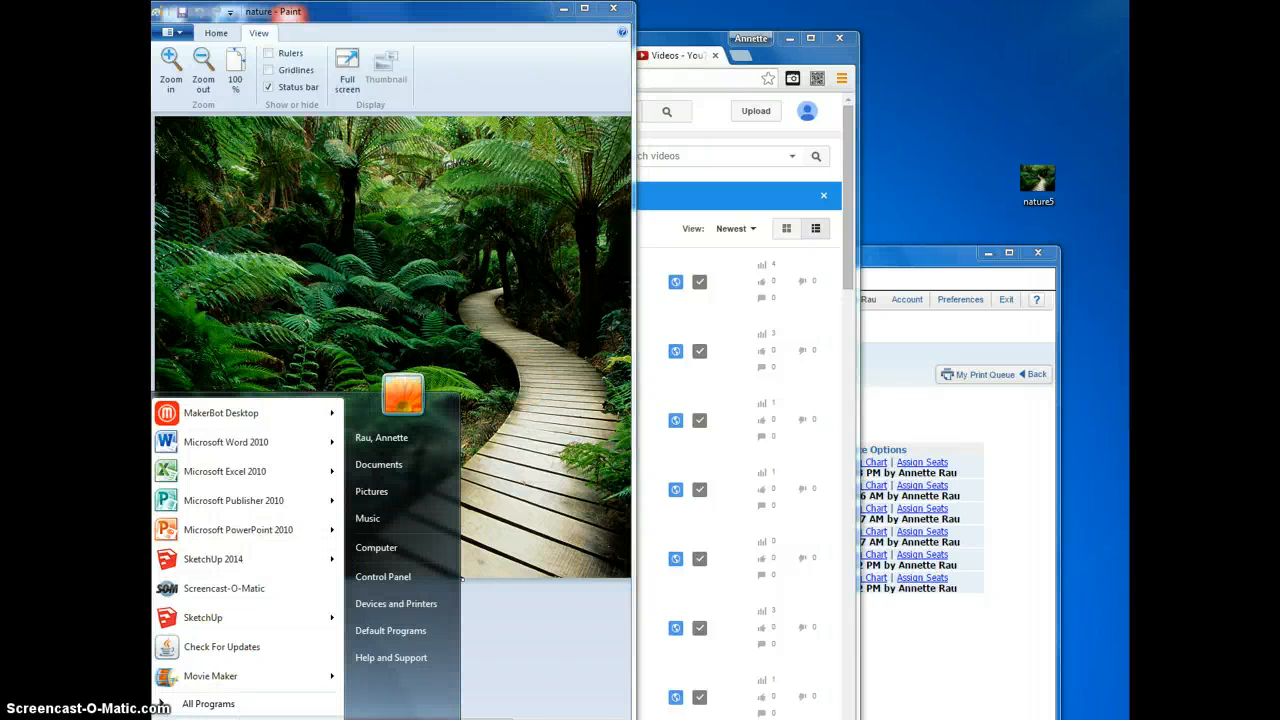
text(s)
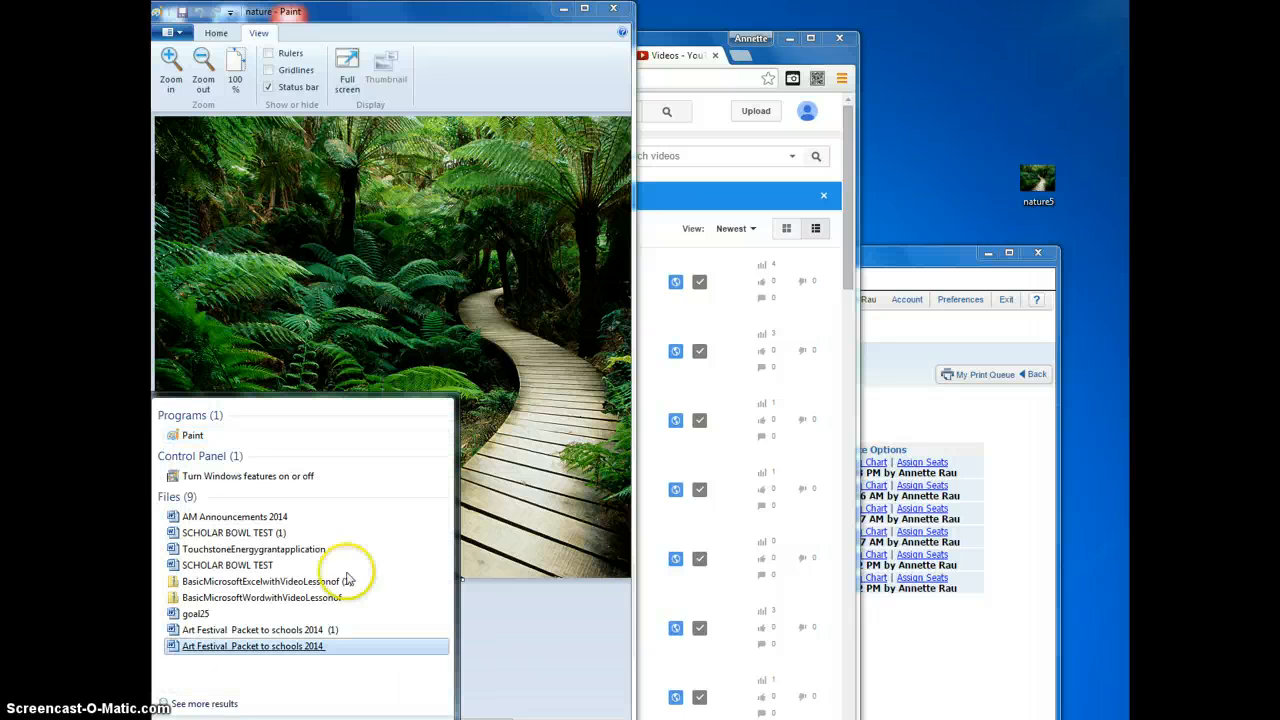
click(240, 440)
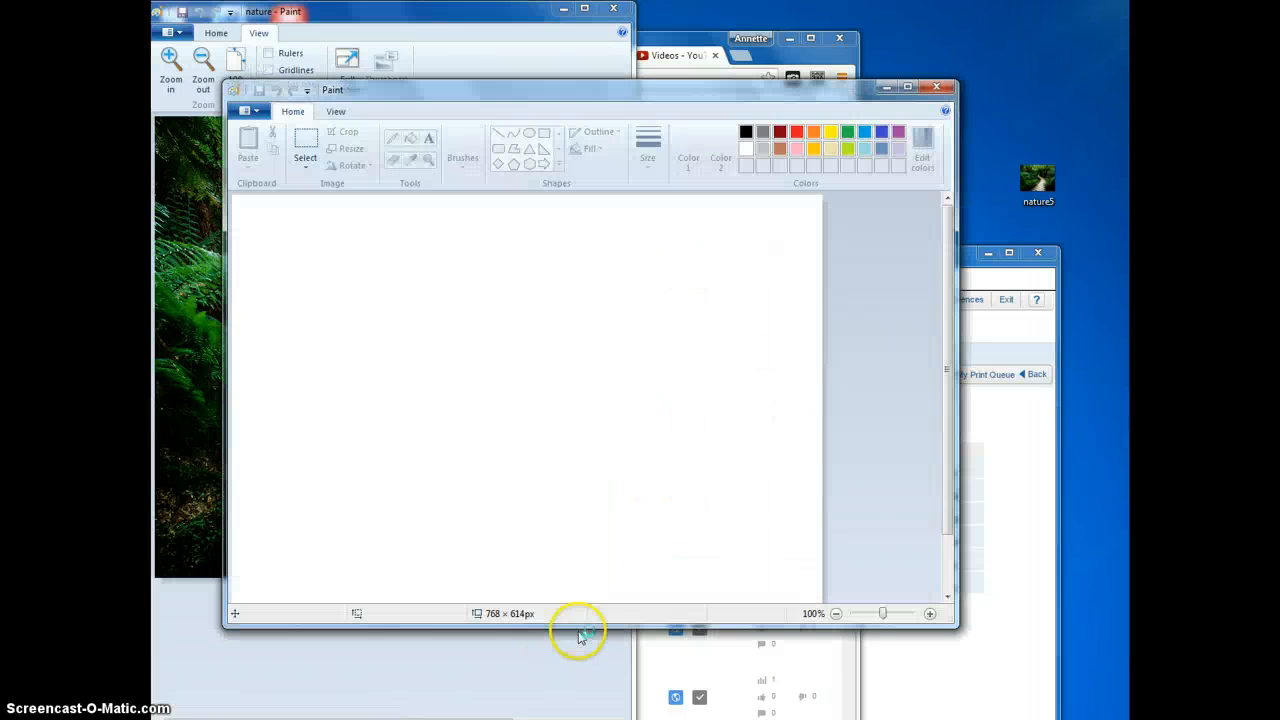
mouse_move(614, 86)
mouse_down()
mouse_move(986, 80)
mouse_move(1047, 103)
mouse_up()
mouse_move(966, 66)
mouse_down()
mouse_move(1131, 77)
mouse_move(1130, 135)
mouse_up()
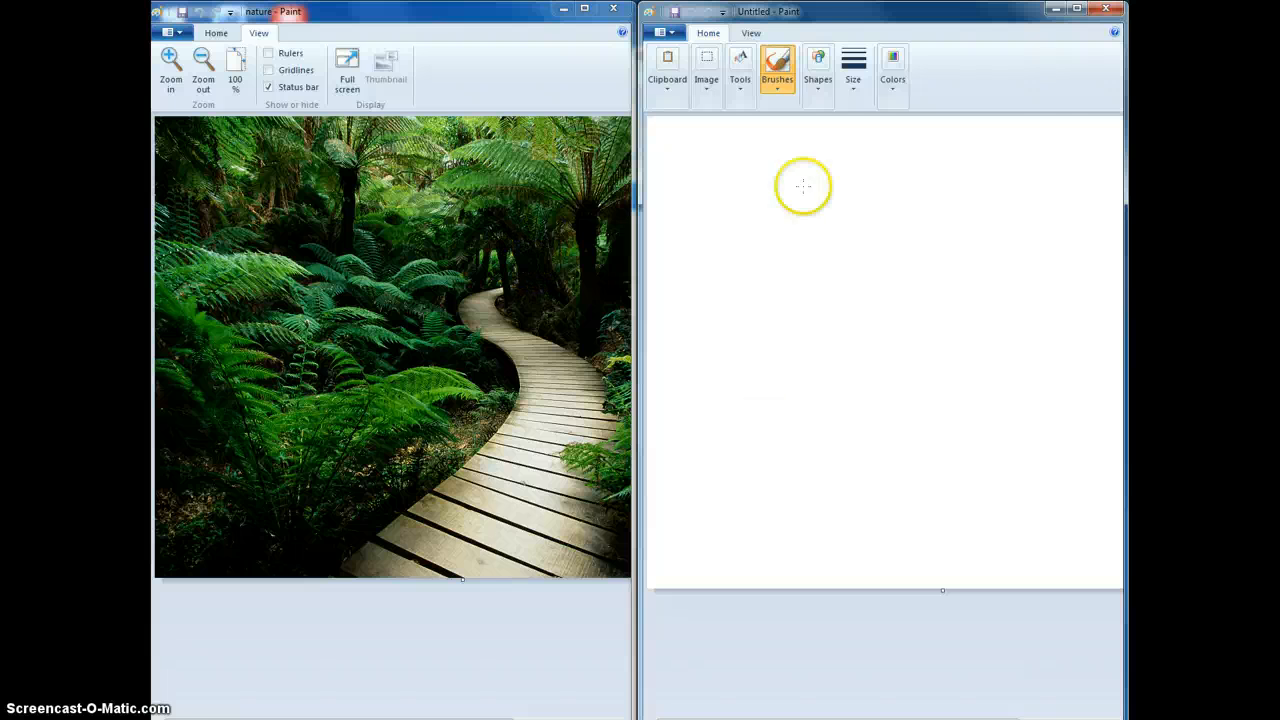
Step: Draw a small horizontal oval in the upper part of the blank canvas and fill it with black as the spider's body
click(819, 80)
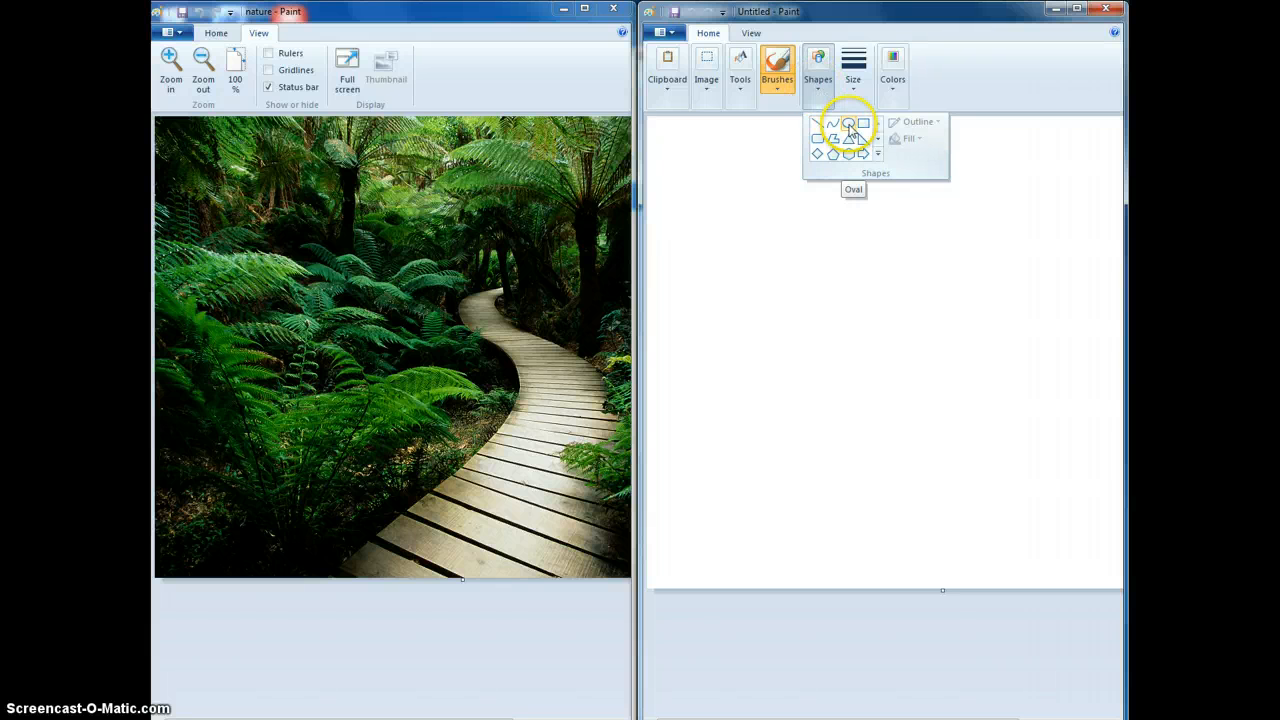
click(849, 125)
drag(752, 225, 818, 268)
click(740, 82)
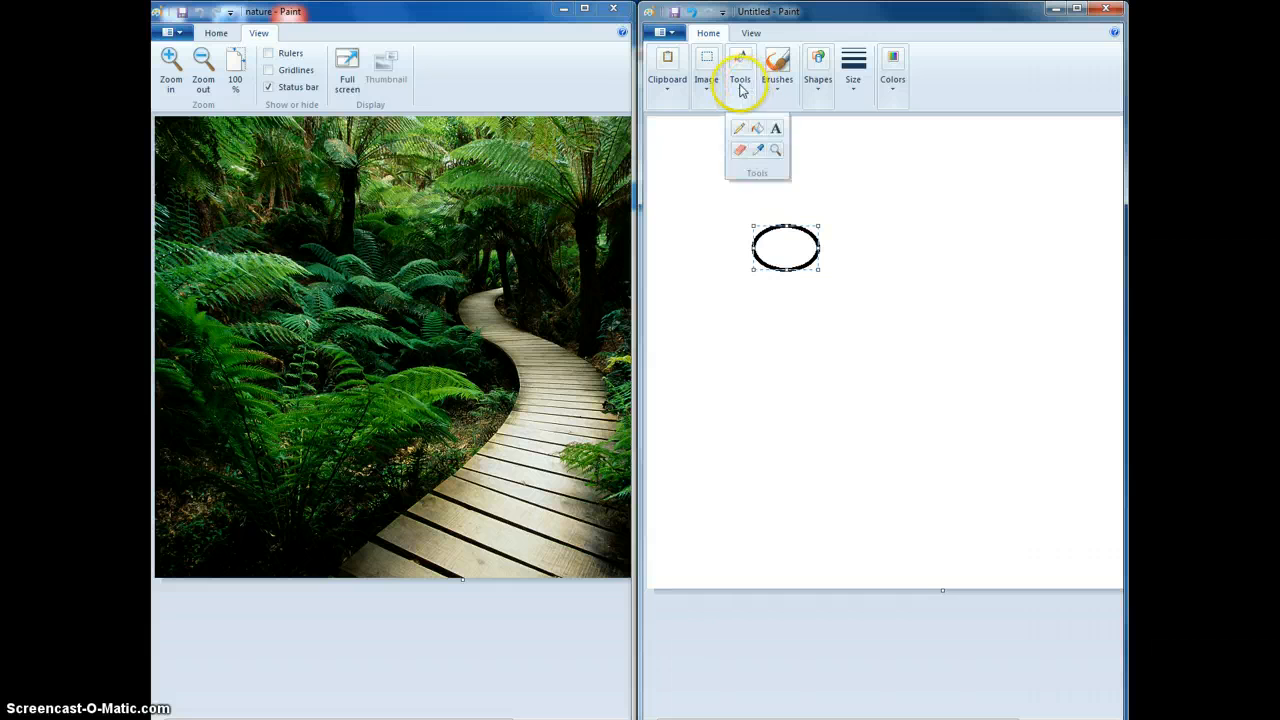
click(762, 127)
click(783, 250)
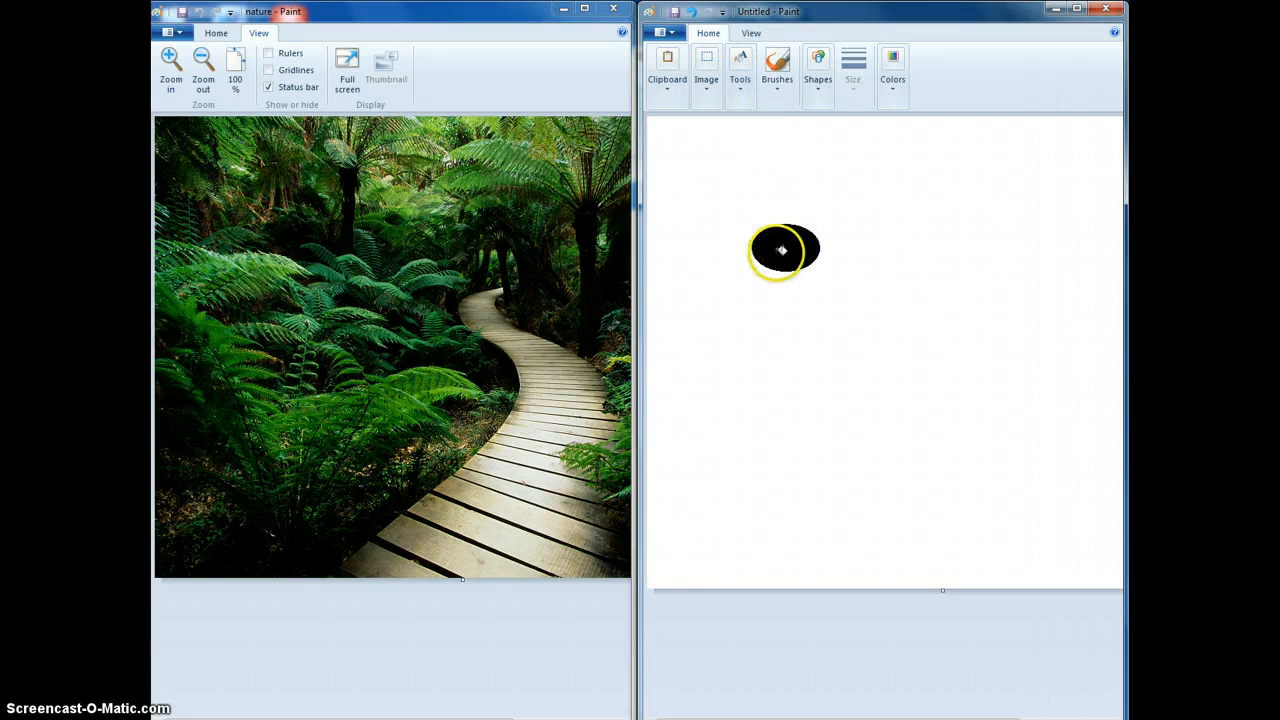
Step: Draw three bent legs, each from two straight line segments, on the right side of the black oval
click(818, 80)
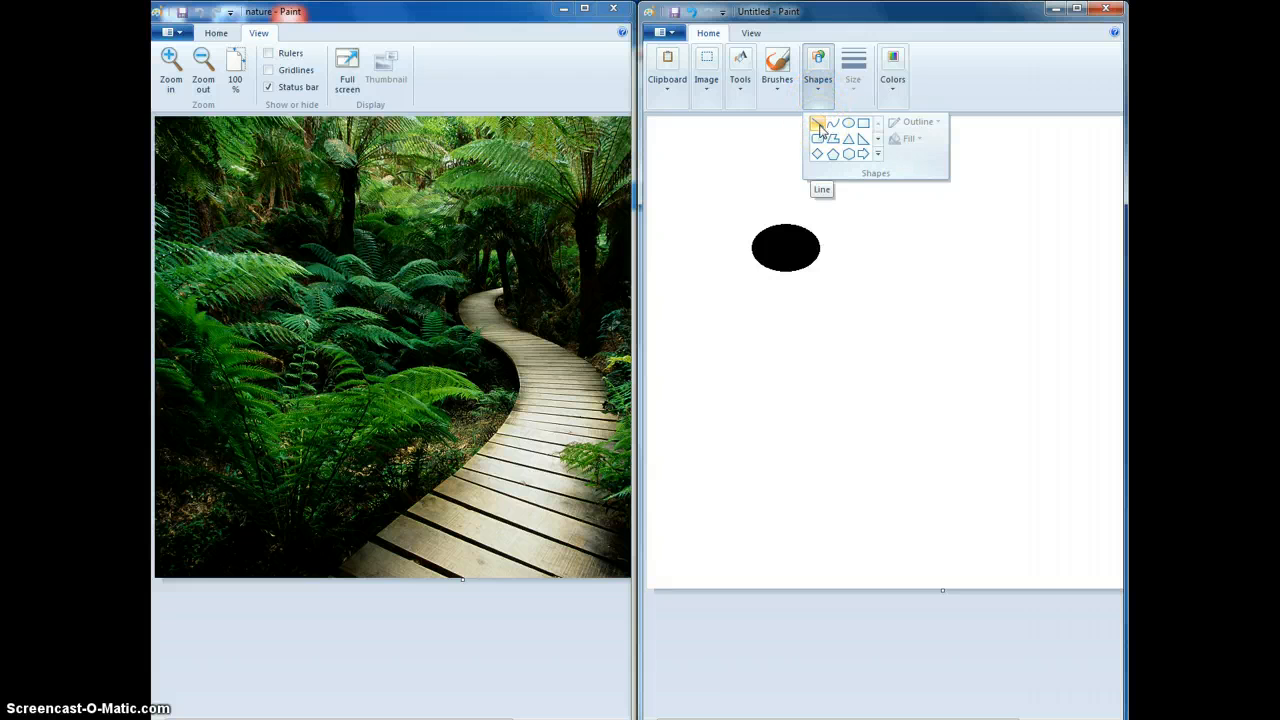
click(817, 123)
drag(816, 235, 841, 213)
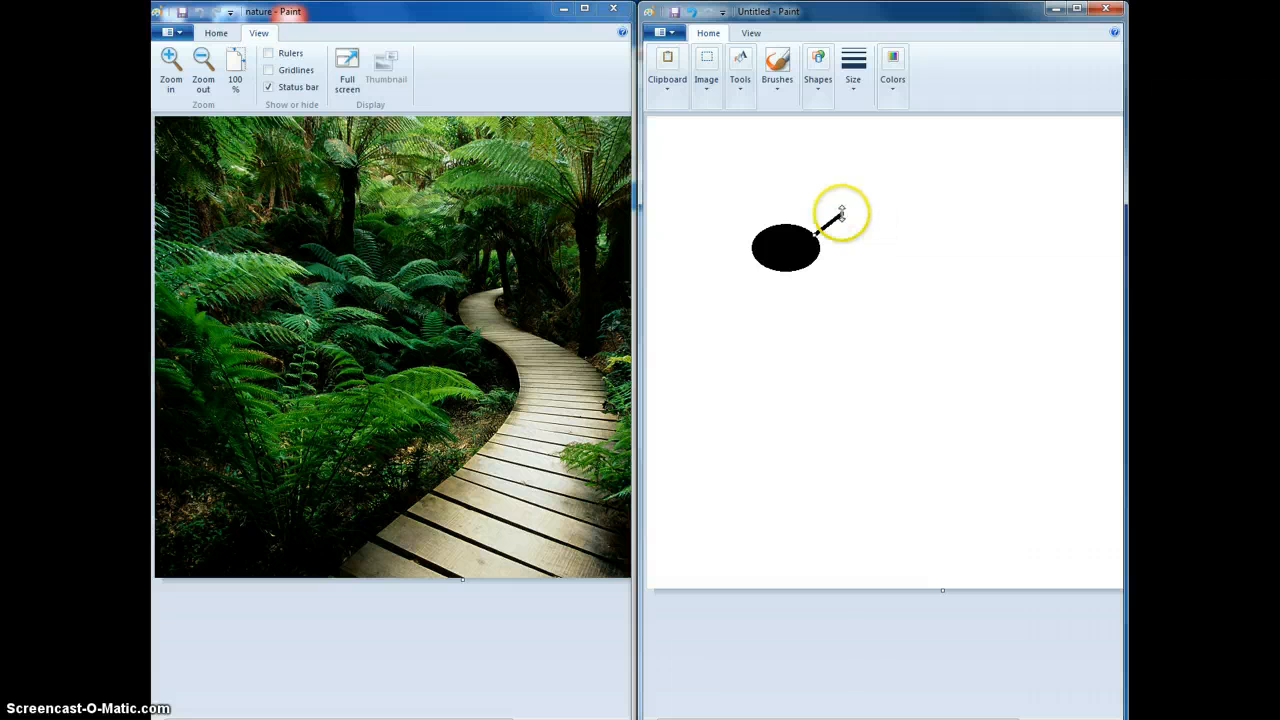
click(818, 88)
click(817, 123)
mouse_move(845, 213)
mouse_down()
mouse_move(880, 231)
mouse_move(846, 230)
mouse_up()
click(789, 248)
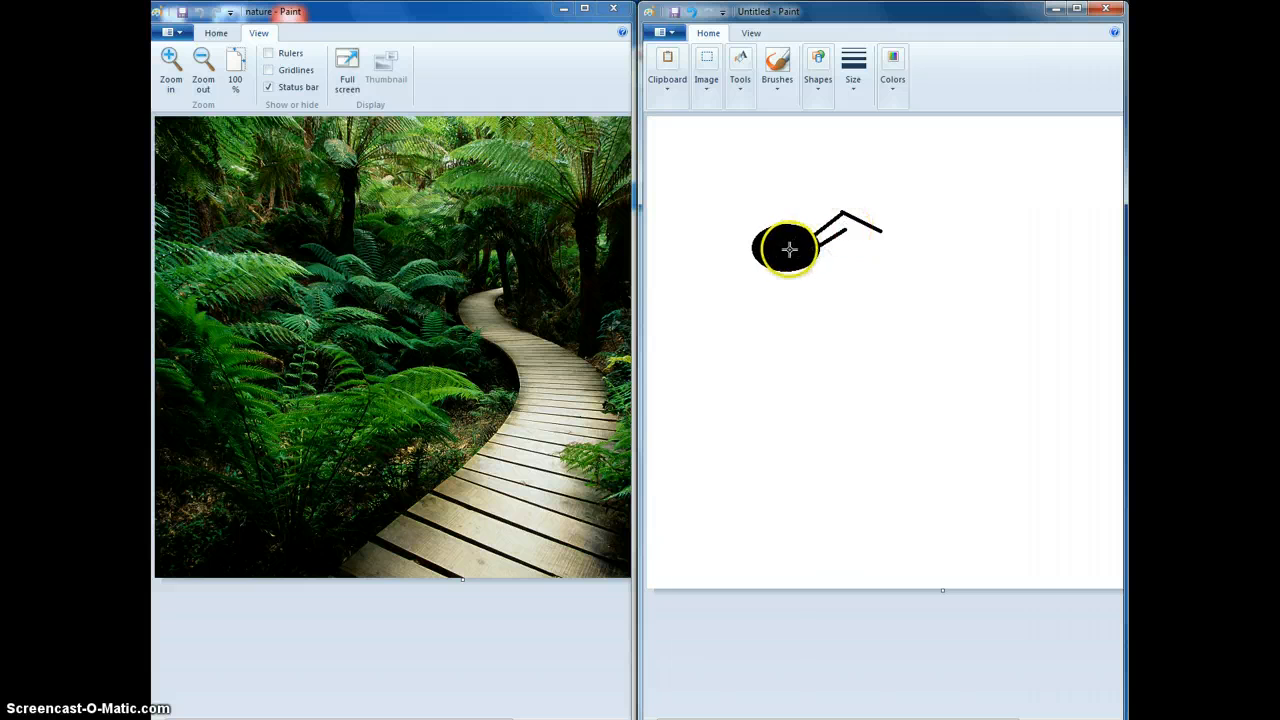
mouse_move(845, 231)
mouse_down()
mouse_move(880, 245)
mouse_move(850, 254)
mouse_up()
click(796, 249)
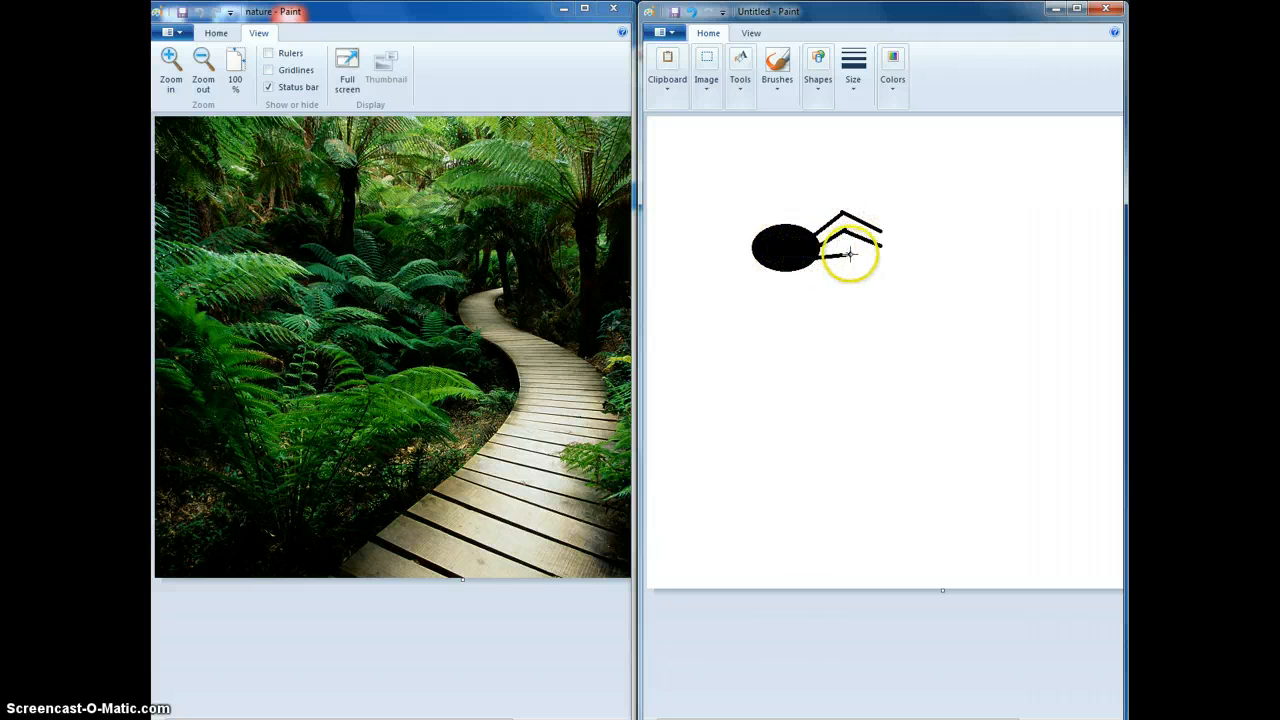
click(798, 254)
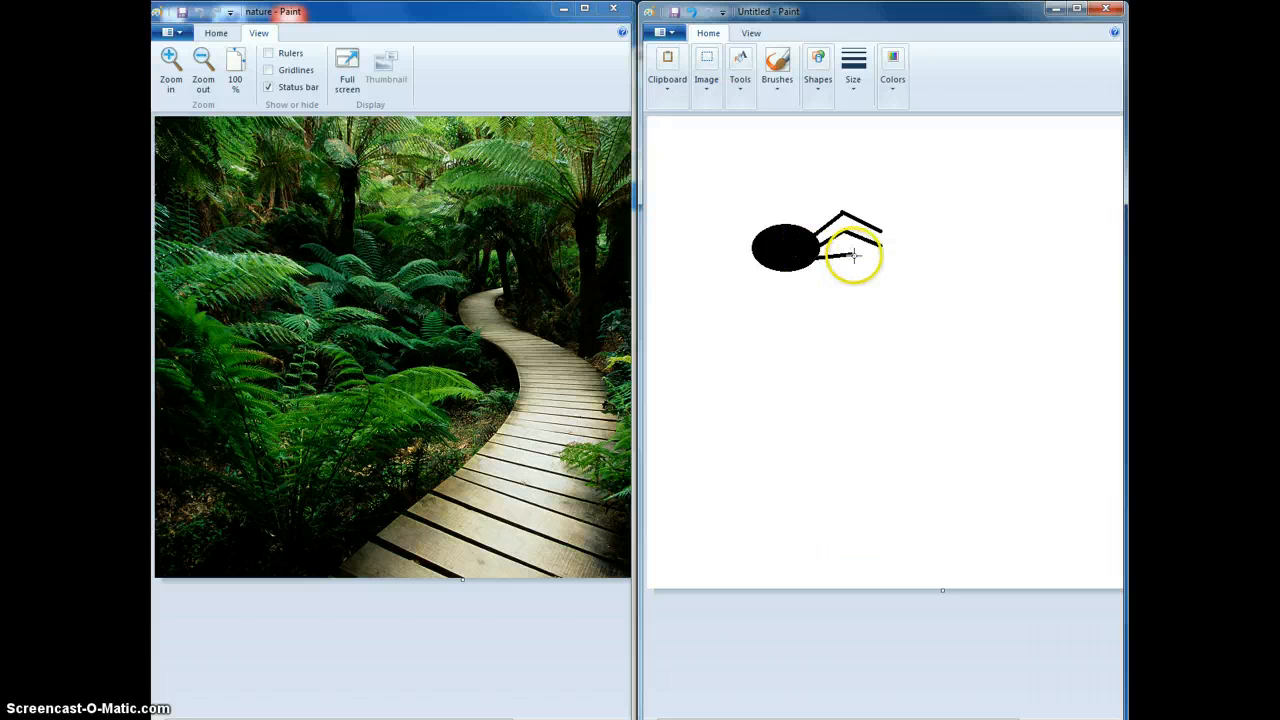
drag(850, 256, 872, 269)
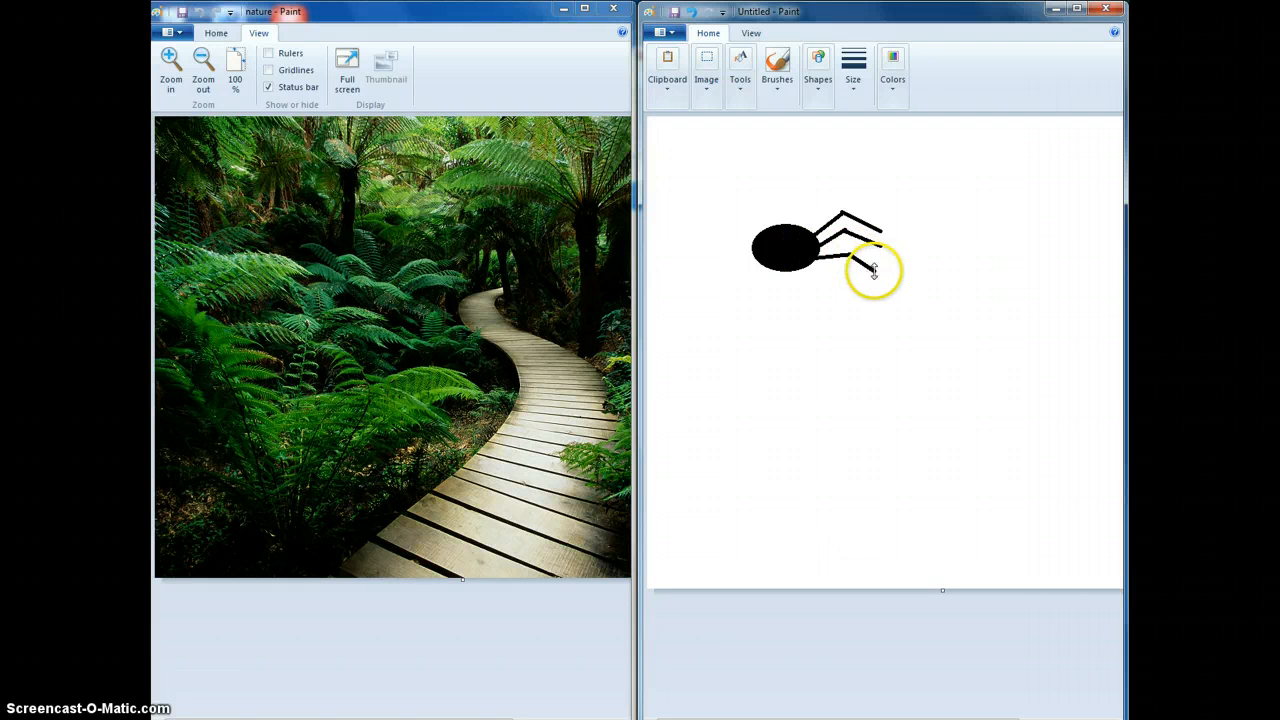
click(778, 242)
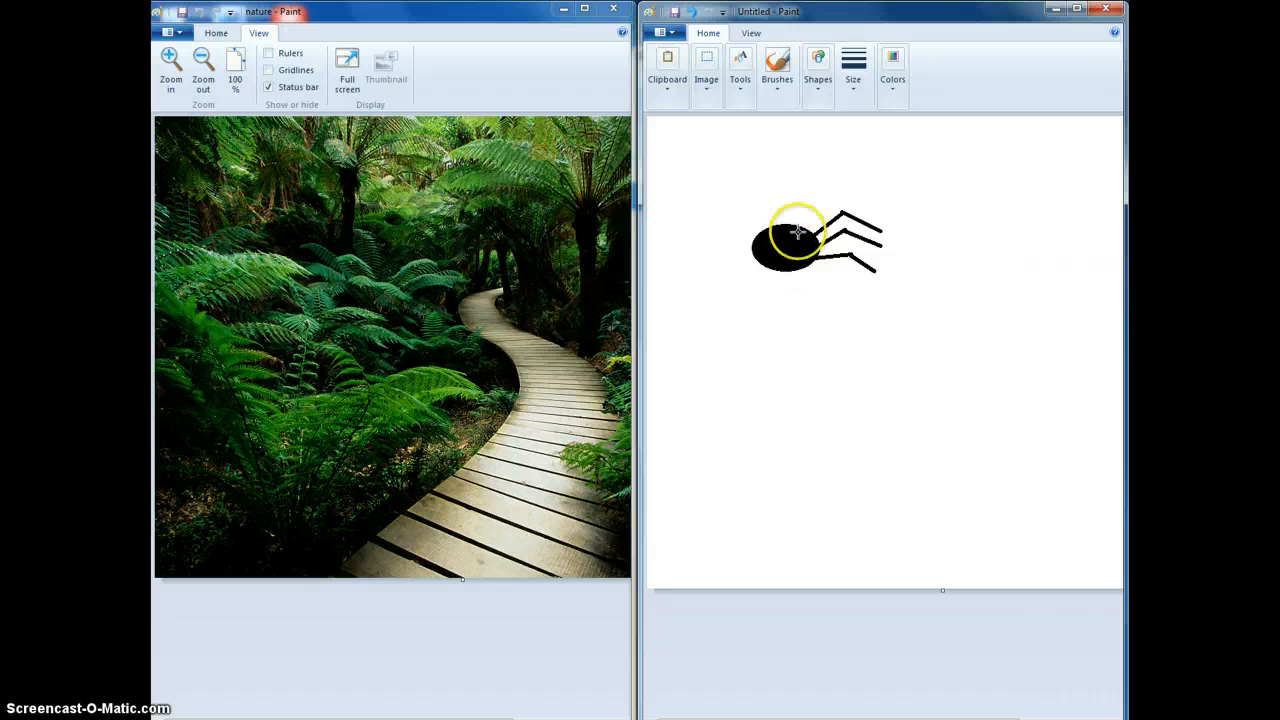
Step: Copy a rectangular selection of the right half of the spider's body with its three legs, and paste it onto the same canvas
click(706, 80)
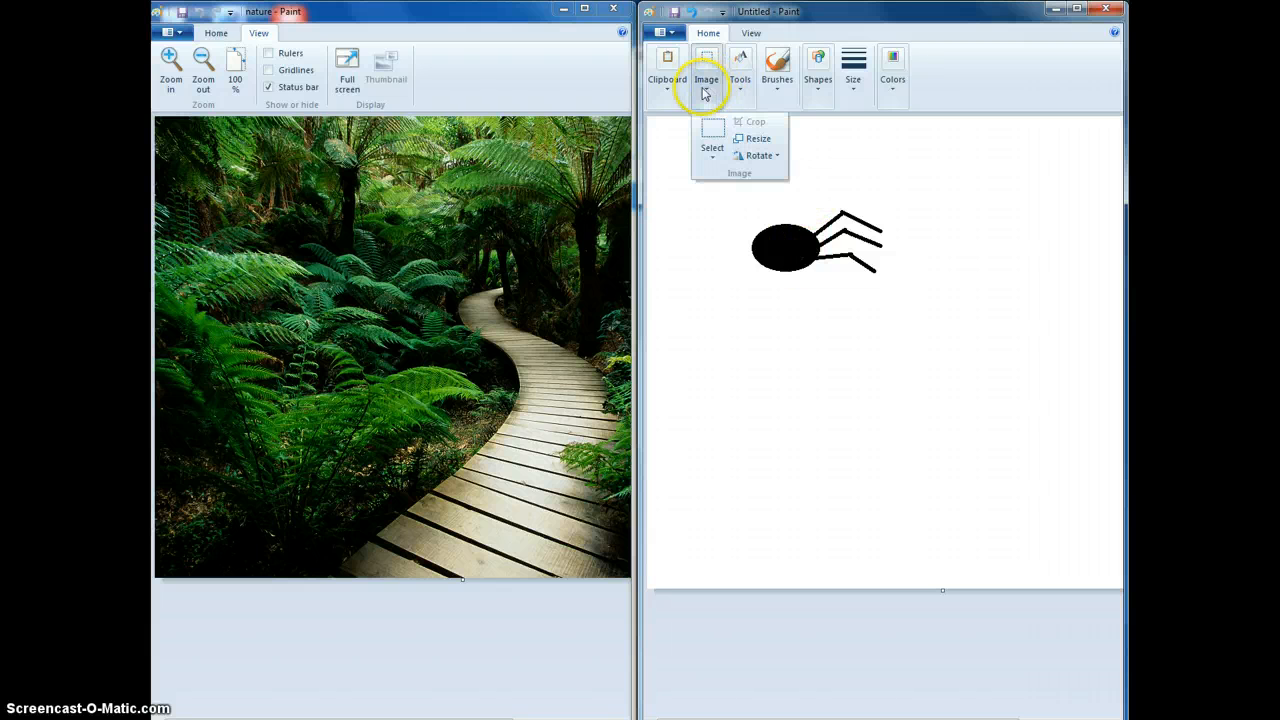
click(713, 137)
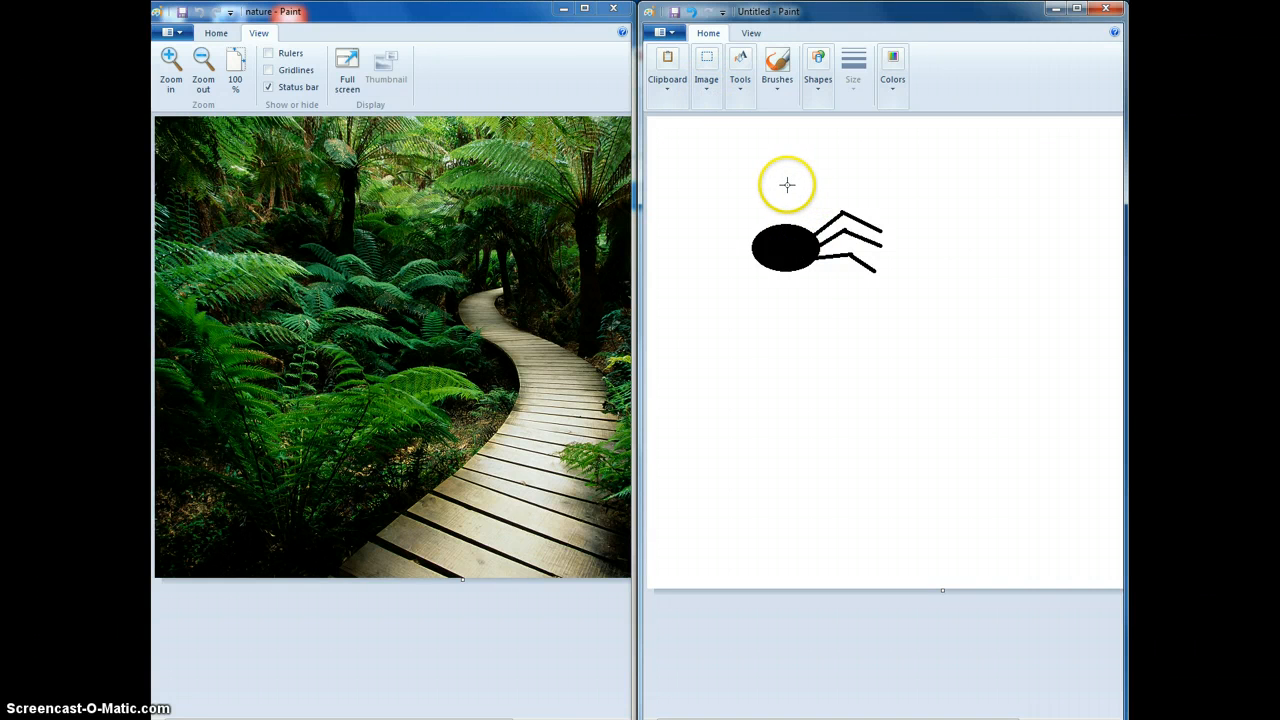
drag(787, 184, 889, 324)
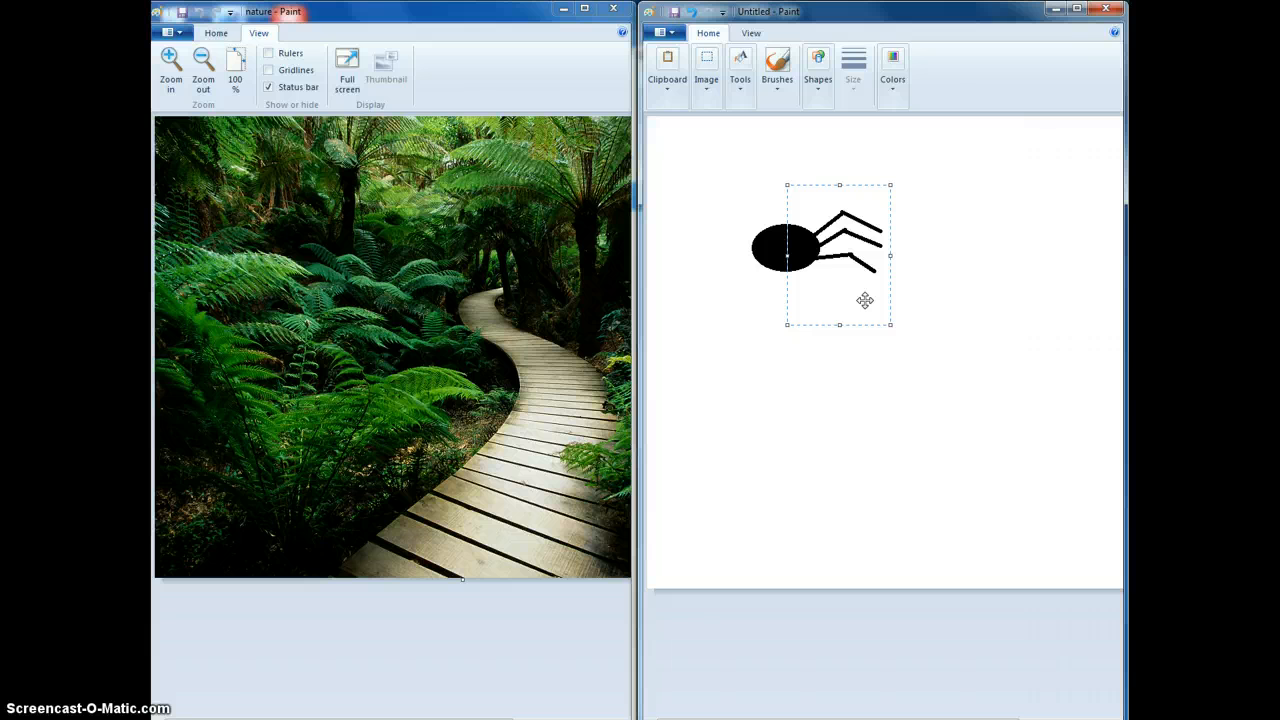
right_click(865, 300)
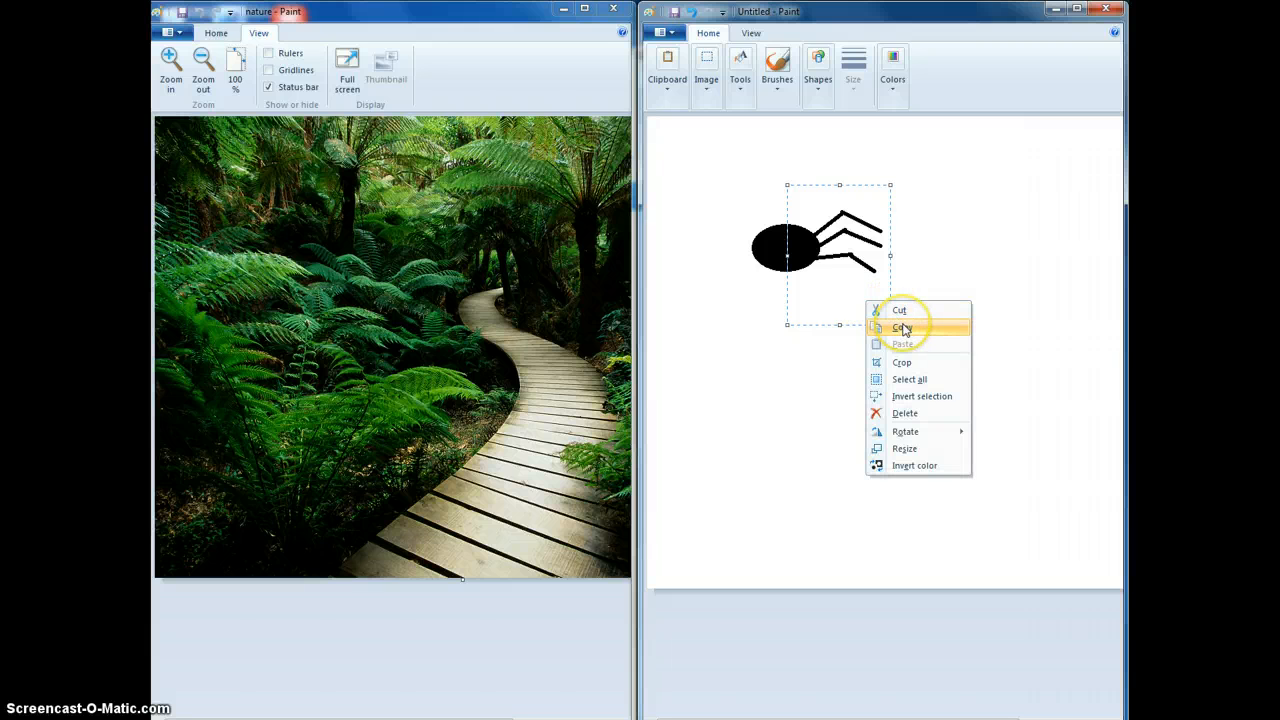
click(902, 329)
click(667, 72)
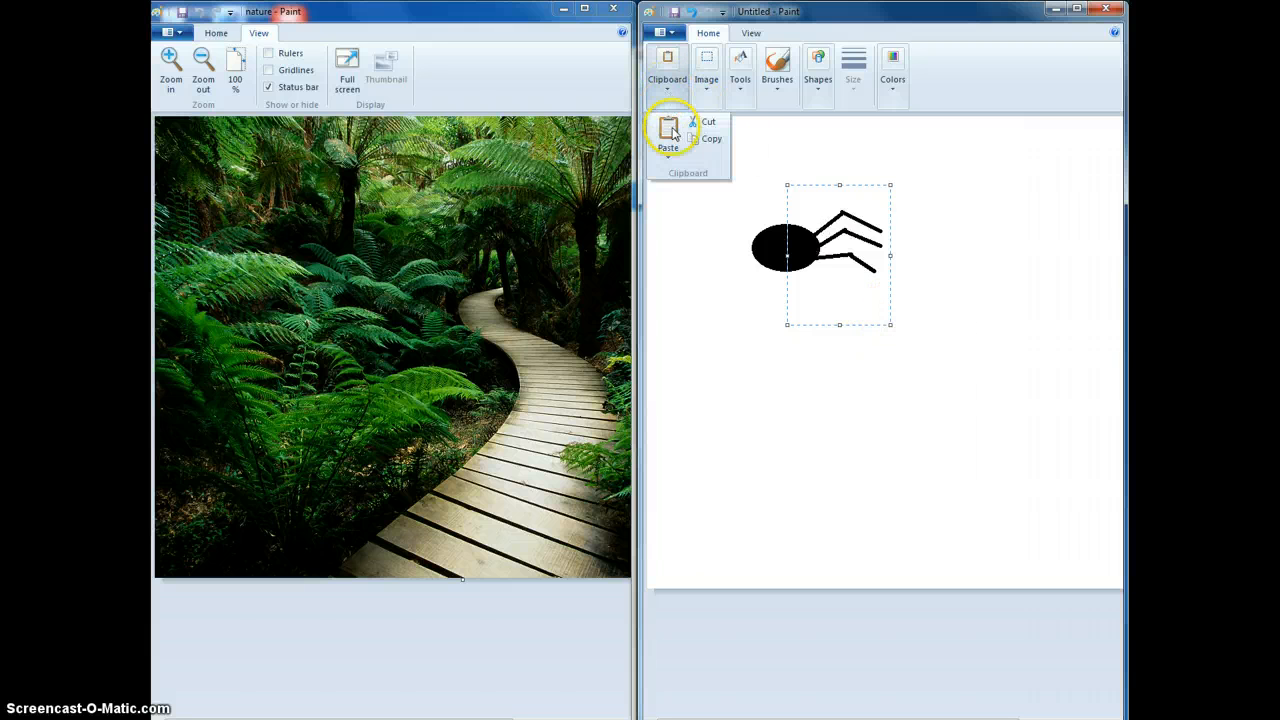
click(668, 148)
click(689, 174)
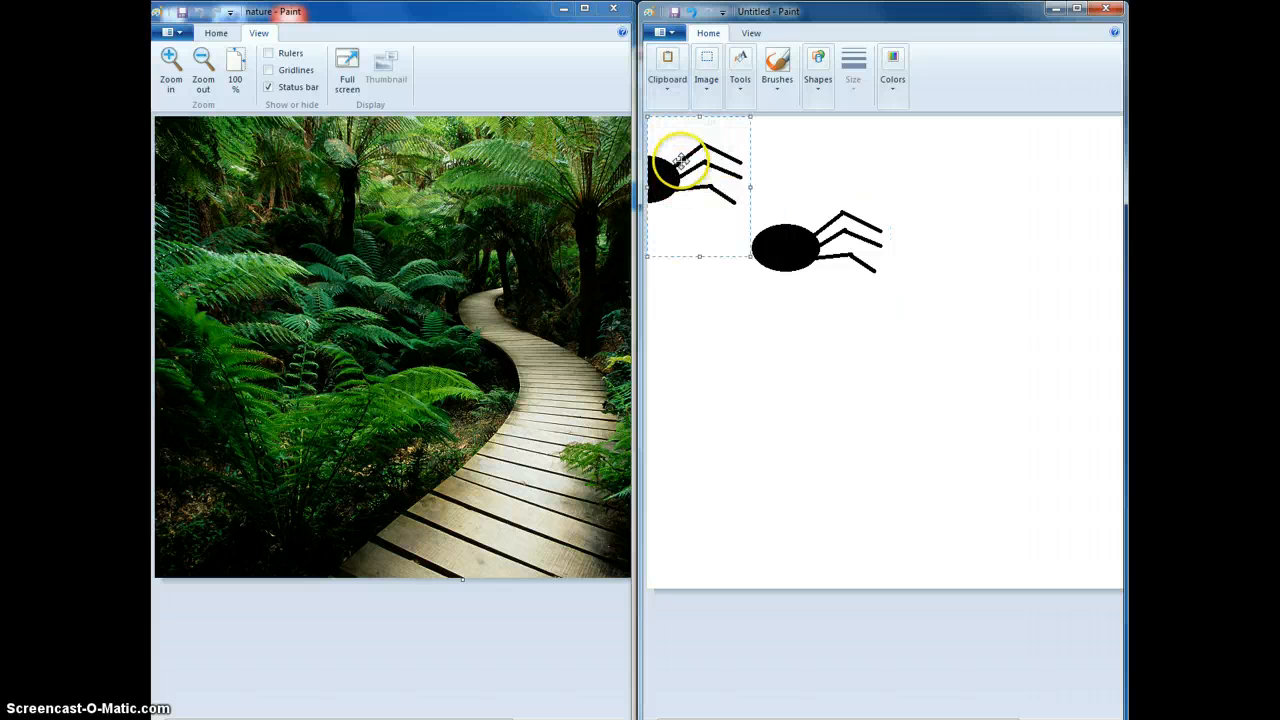
Step: Flip the pasted half spider horizontally and join it to the left side of the body to complete the spider
drag(680, 160, 820, 337)
right_click(840, 354)
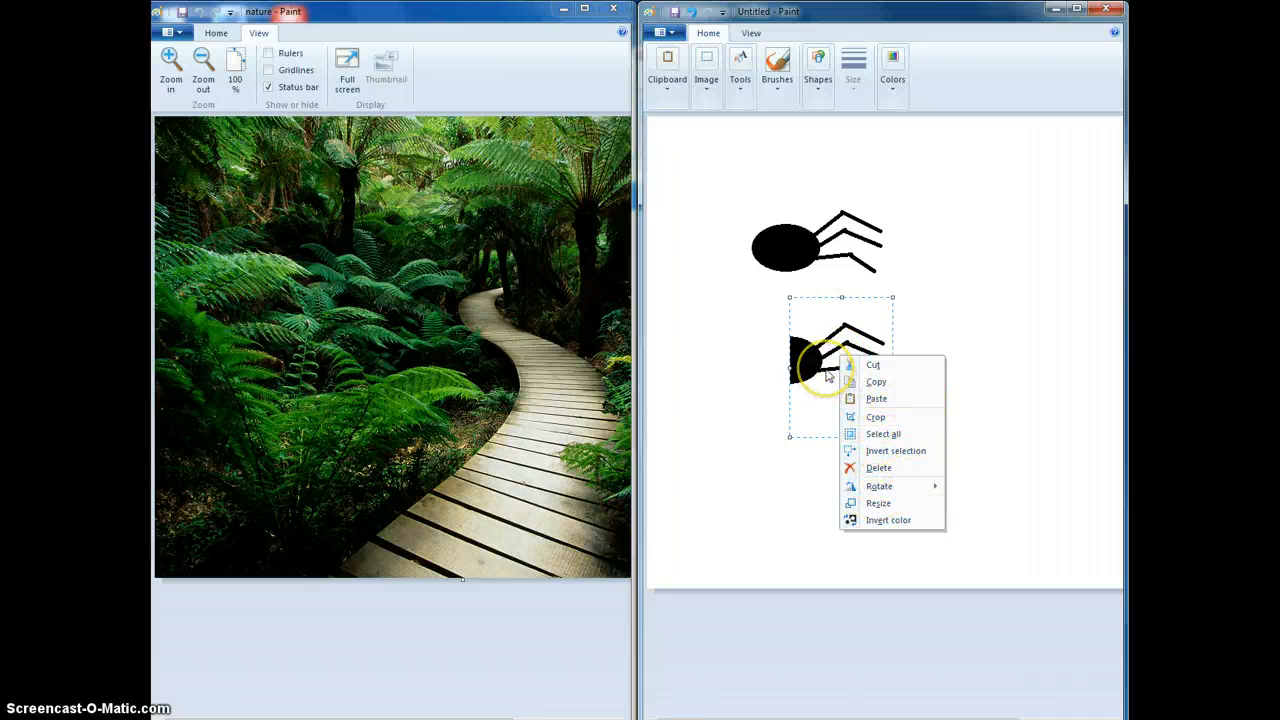
click(706, 88)
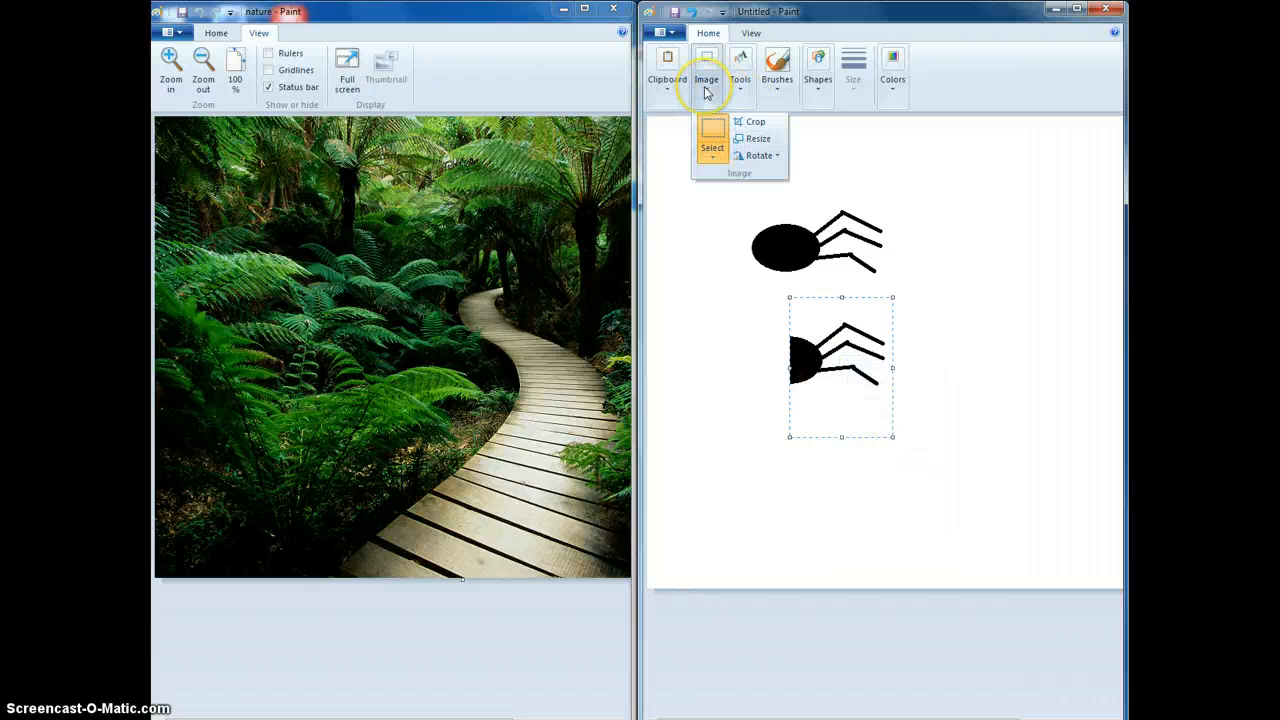
click(753, 157)
click(778, 249)
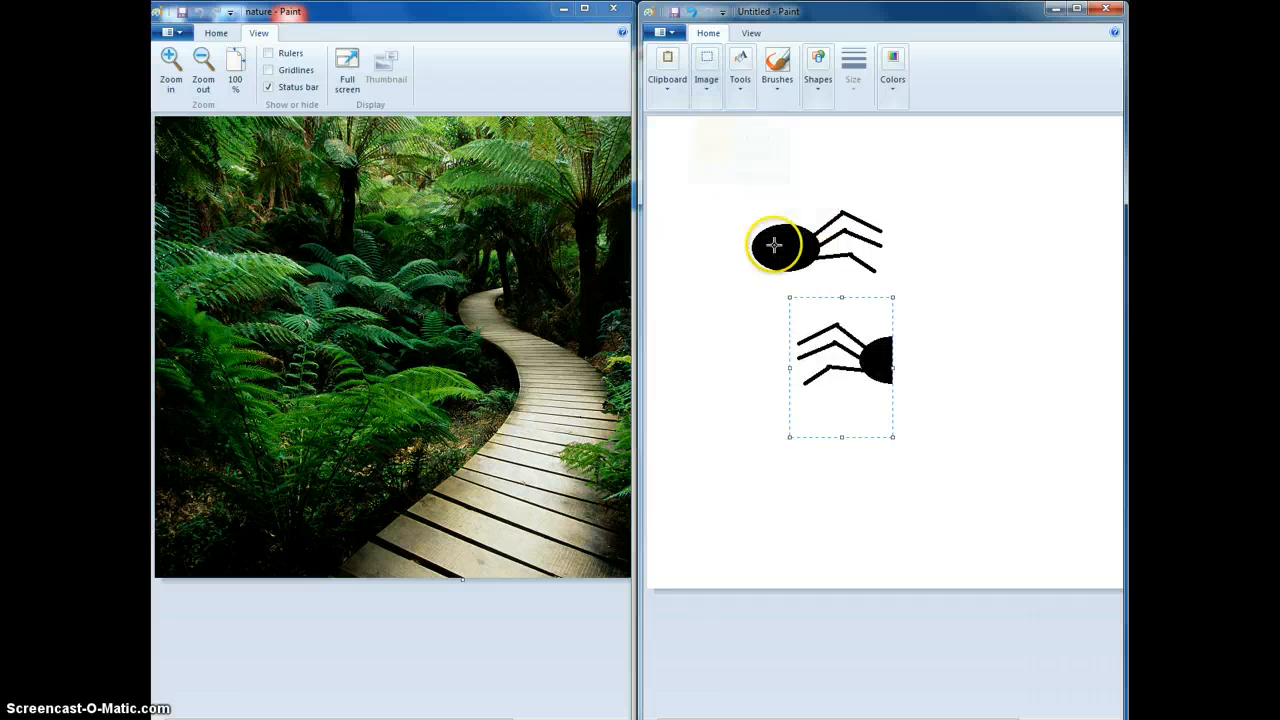
drag(871, 363, 771, 253)
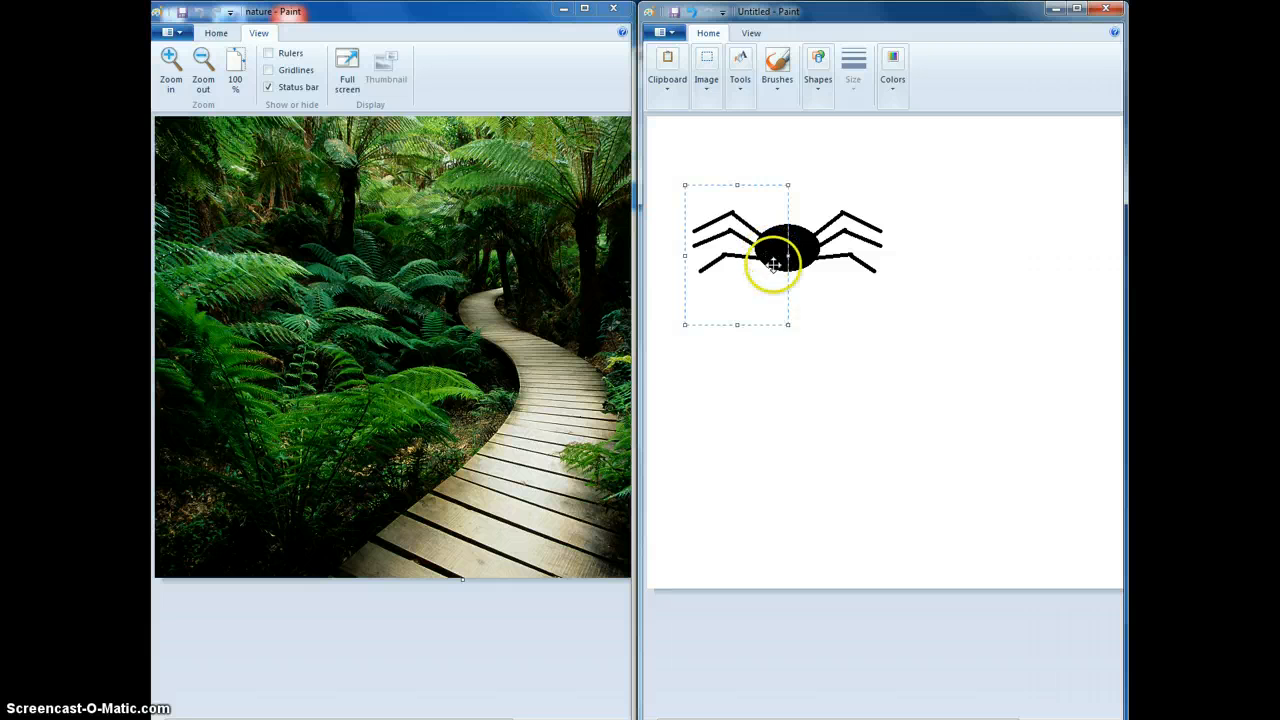
click(834, 309)
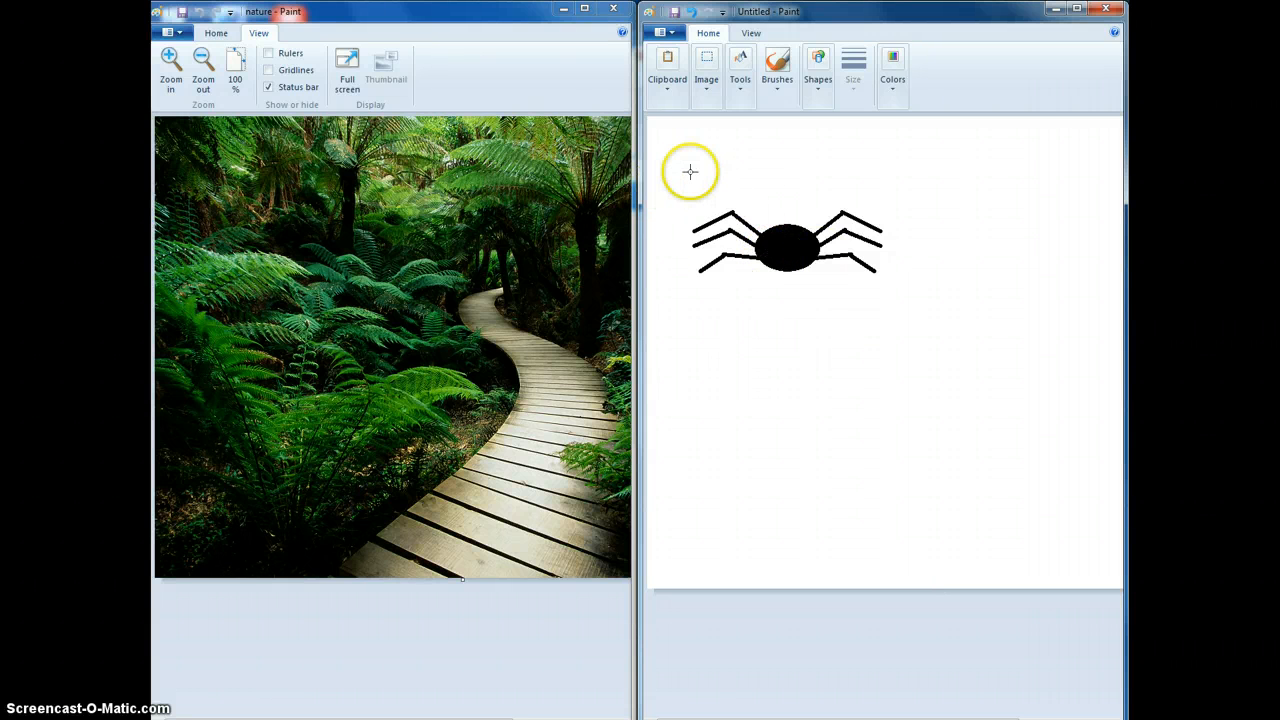
Step: Select the whole spider with a rectangular selection and scale it down to about two thirds of its size
drag(690, 173, 898, 313)
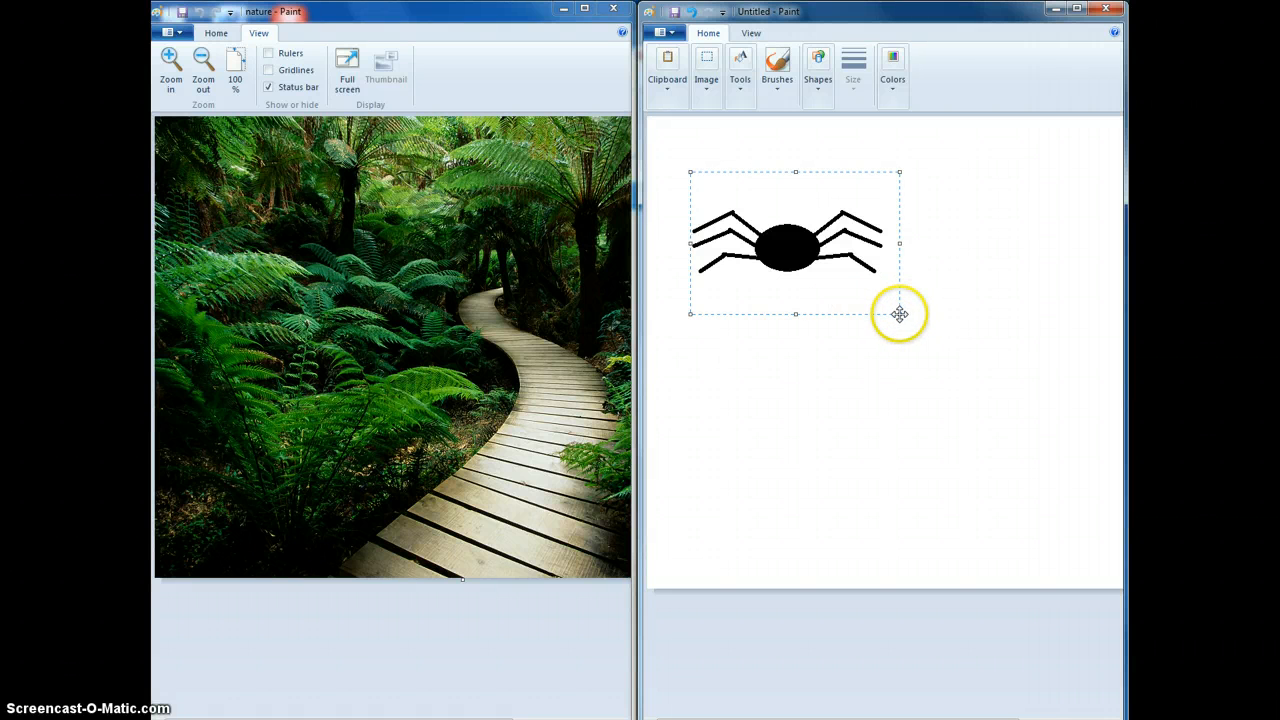
drag(898, 314, 846, 288)
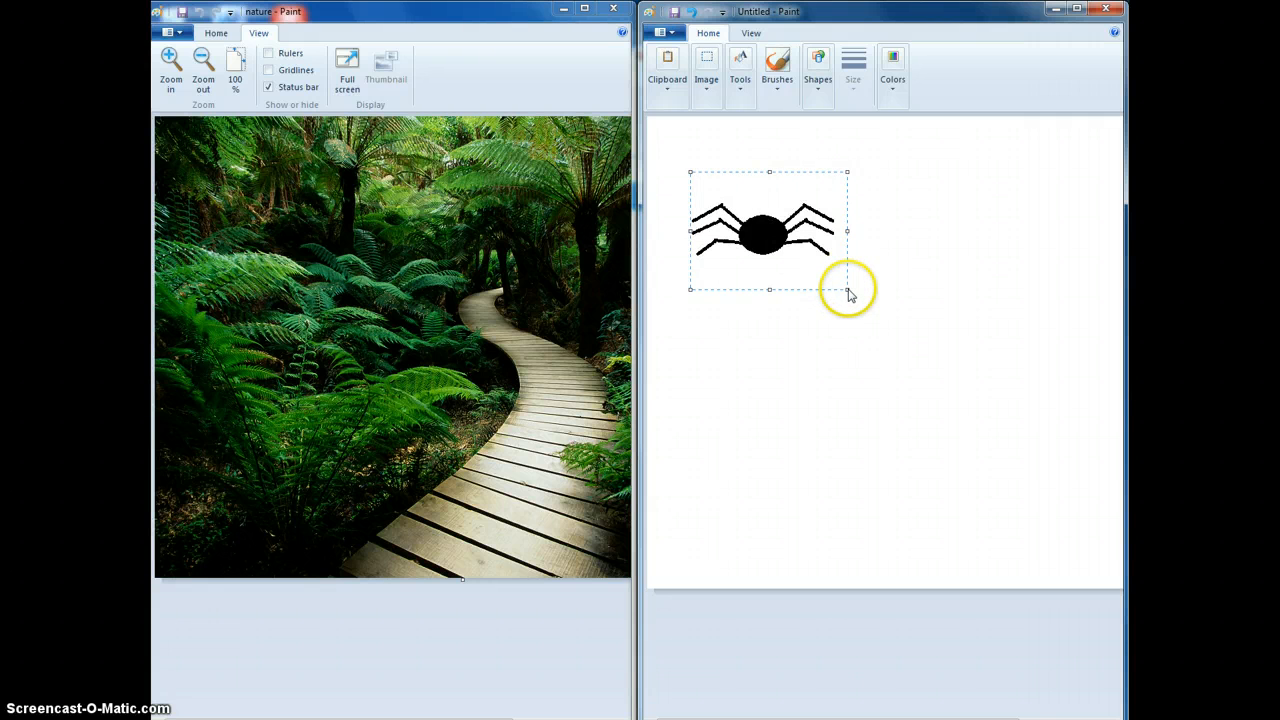
drag(846, 288, 835, 279)
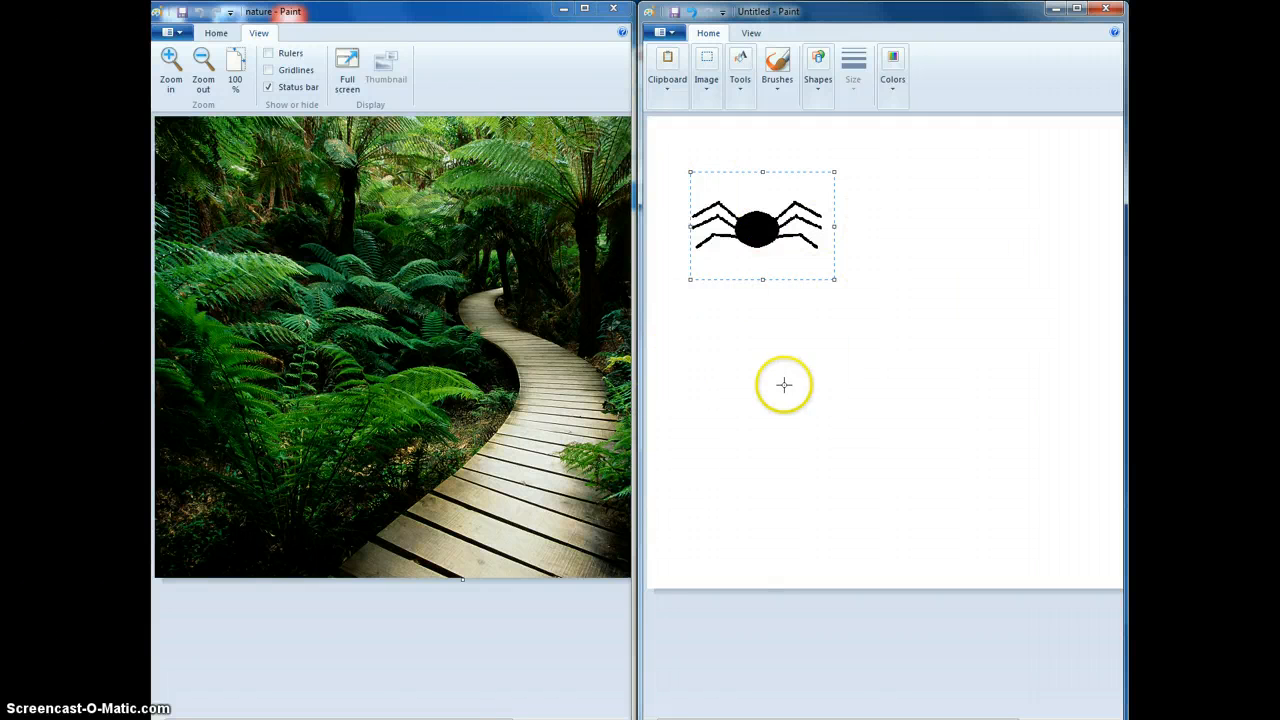
Step: Copy the selected spider, paste it into the nature picture, and place it on the lower part of the boardwalk
right_click(761, 228)
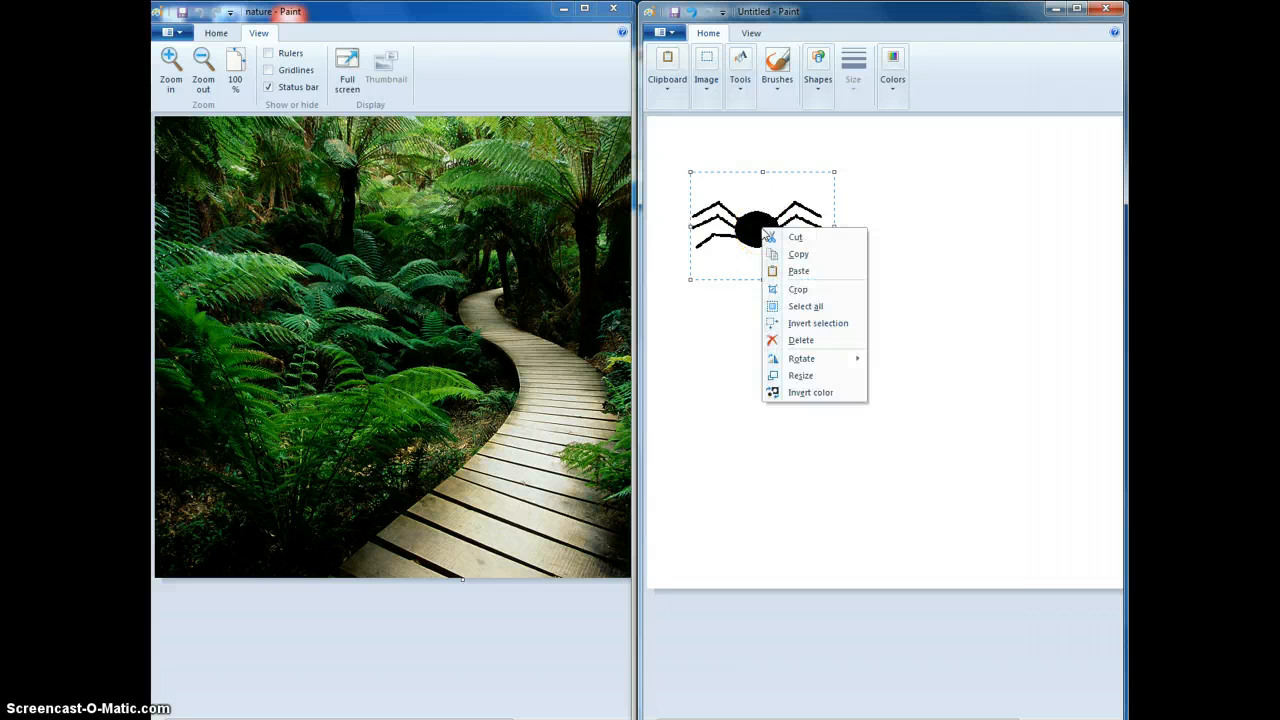
click(807, 258)
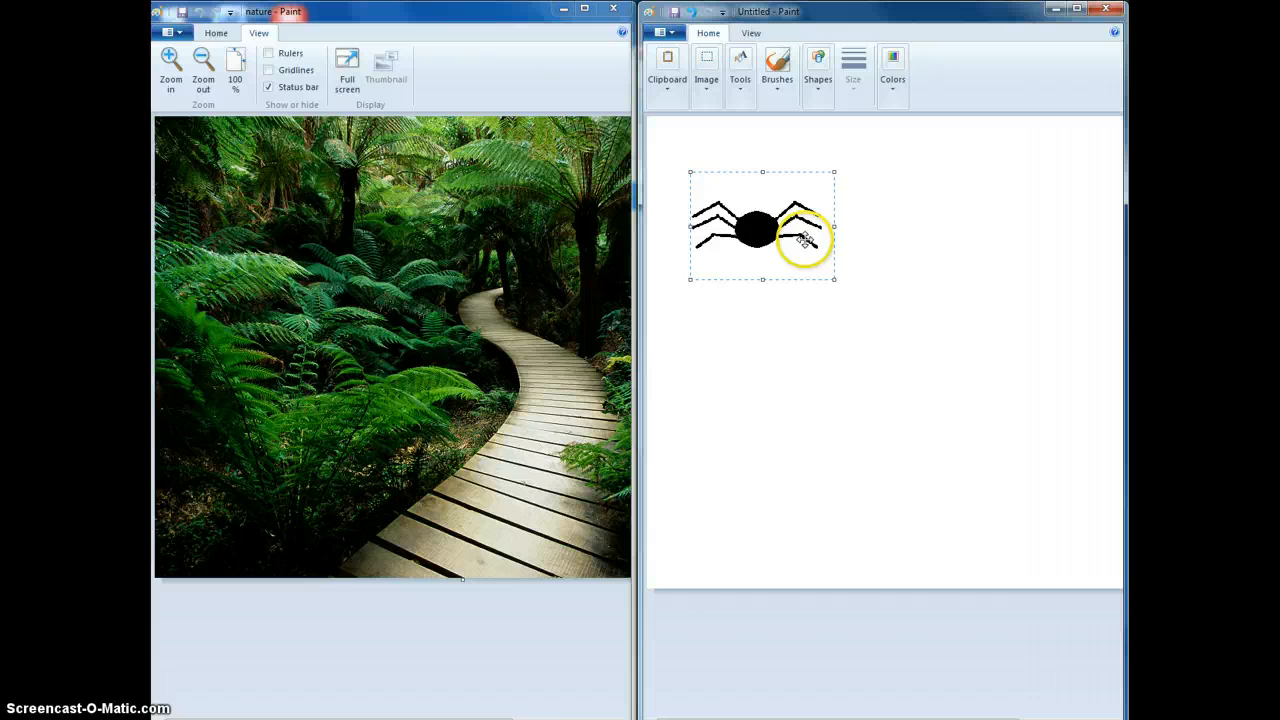
click(220, 36)
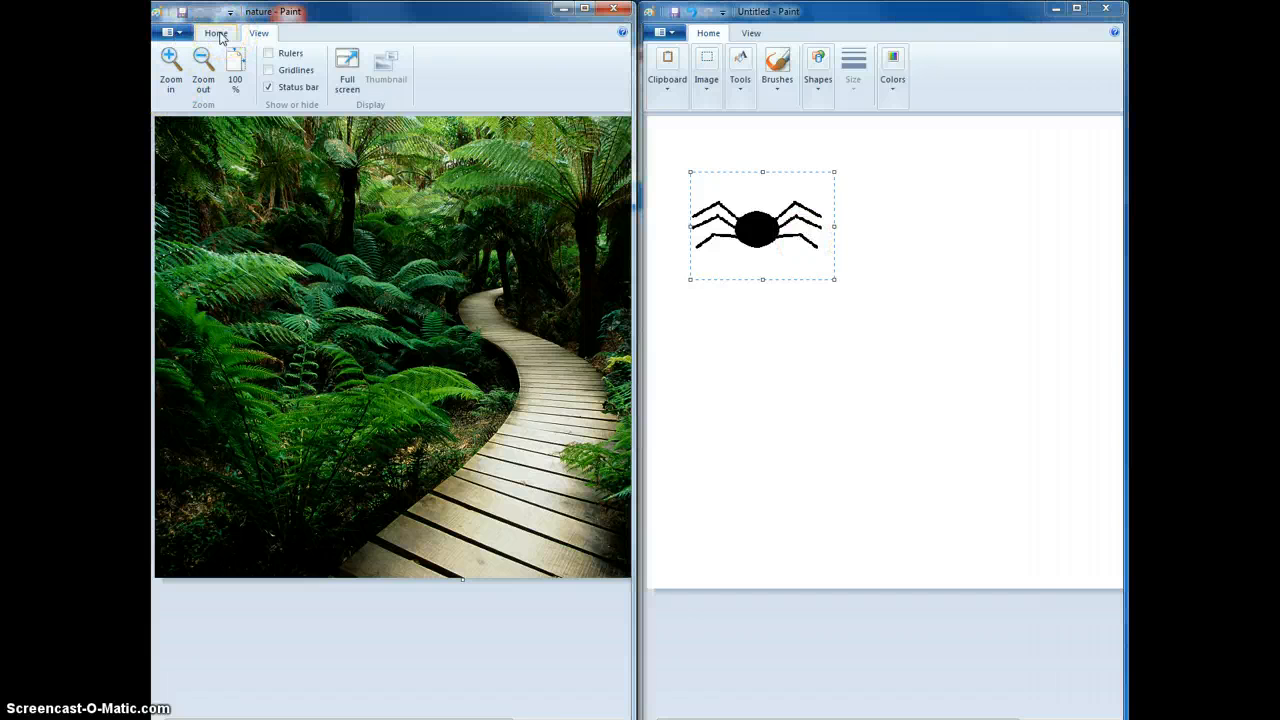
click(211, 36)
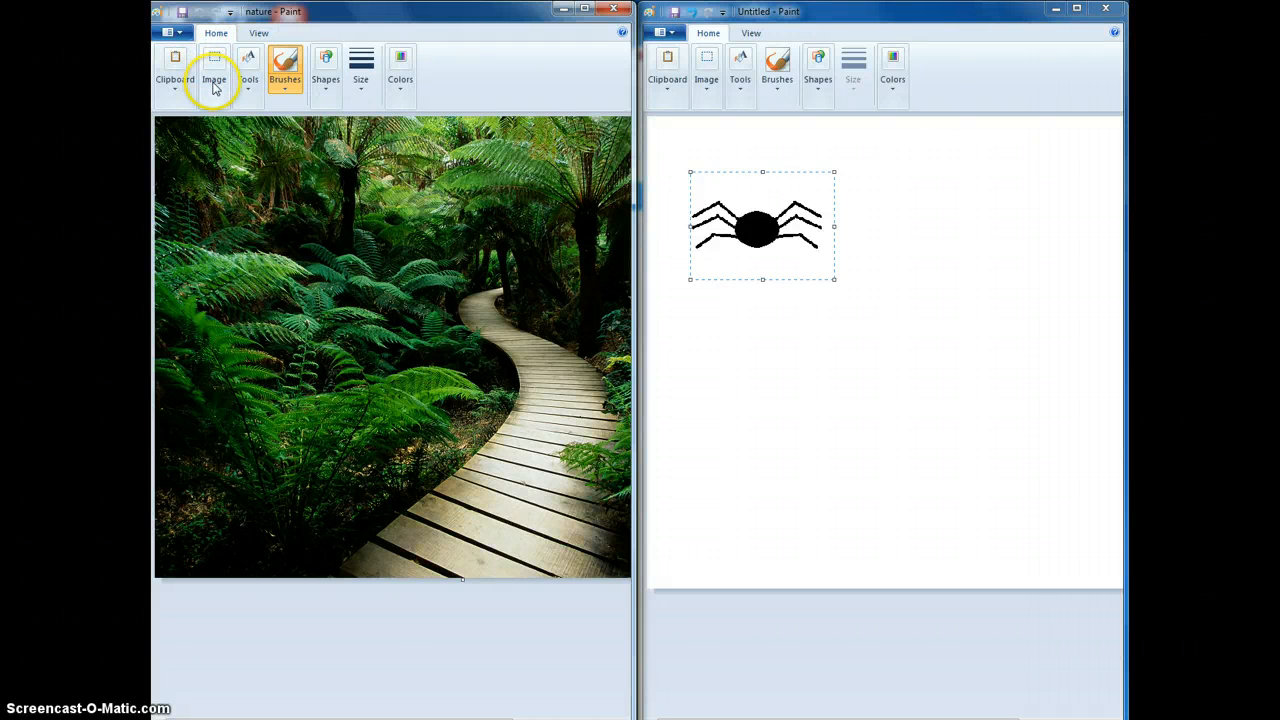
click(174, 66)
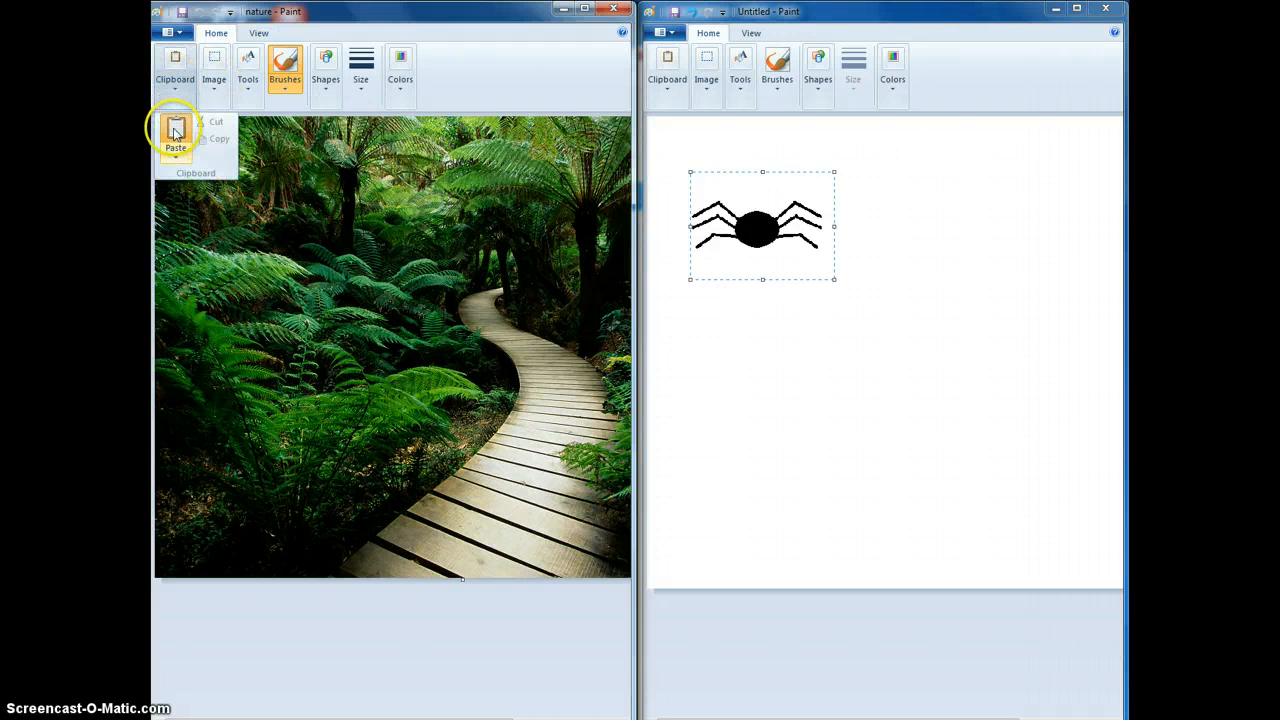
click(175, 131)
drag(189, 138, 492, 497)
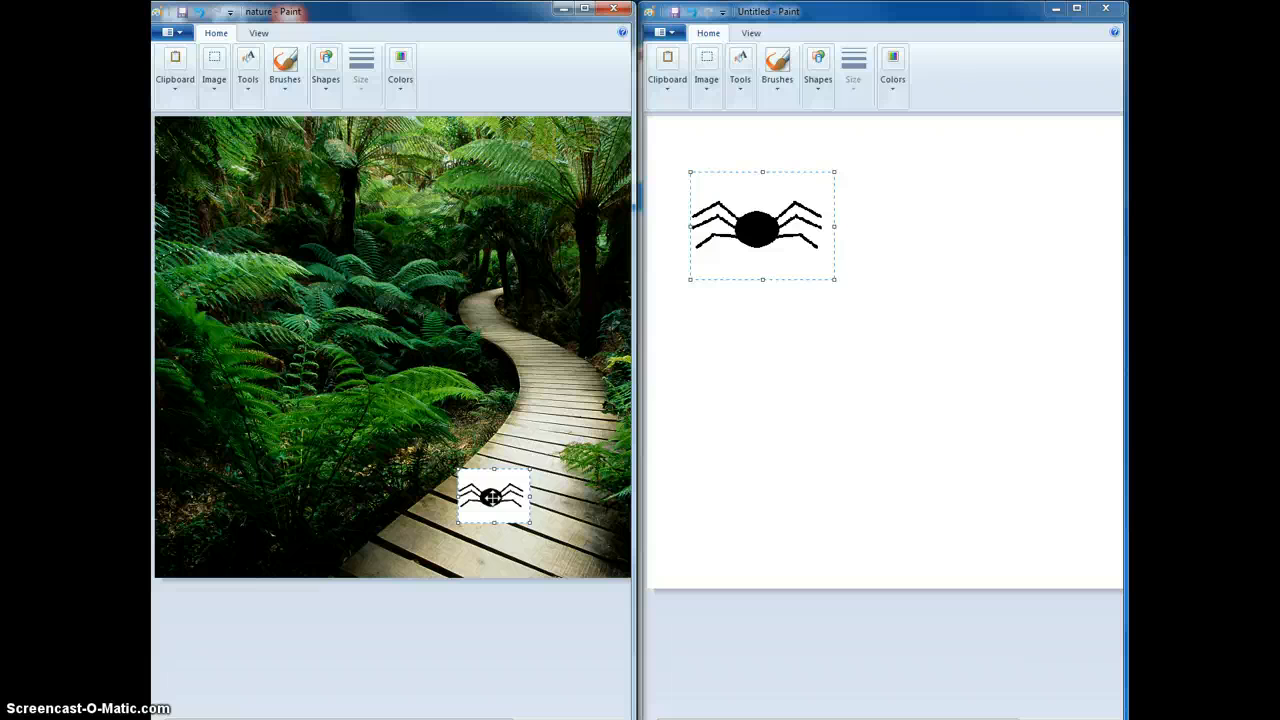
Step: Make the pasted spider's selection transparent and place it on the boardwalk beside the ferns at its right bend
drag(491, 497, 414, 460)
click(443, 391)
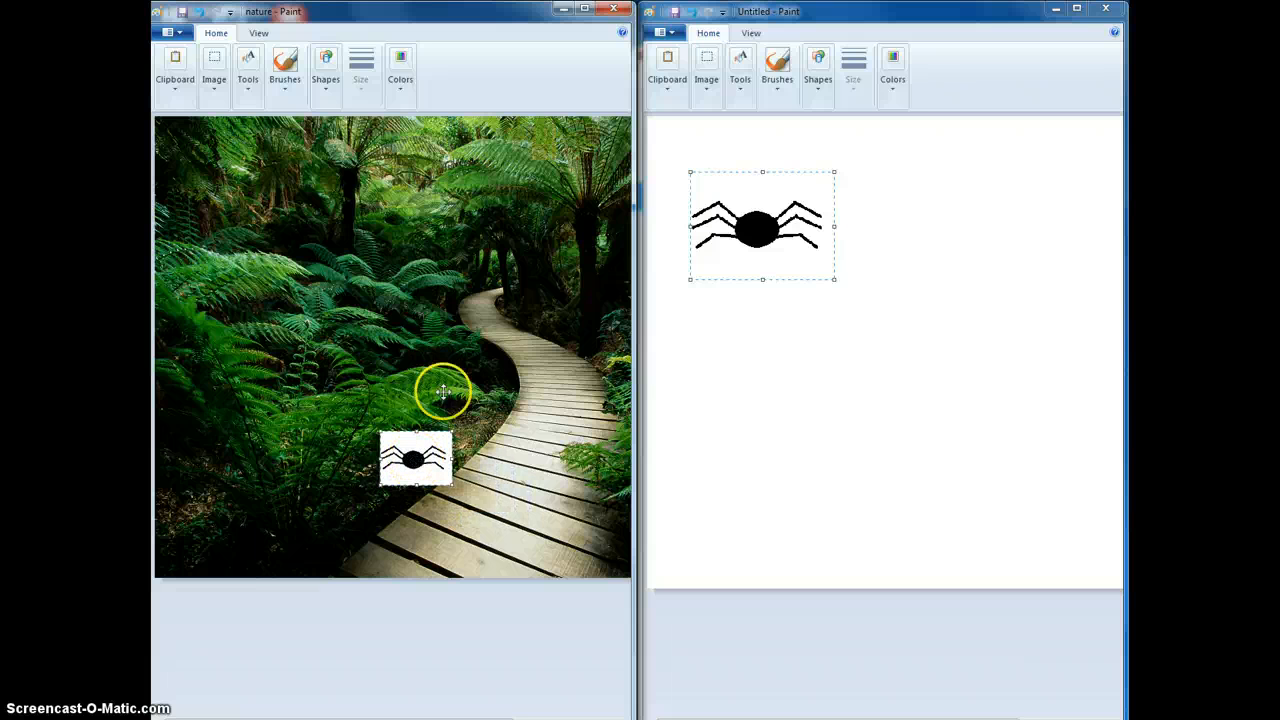
click(217, 90)
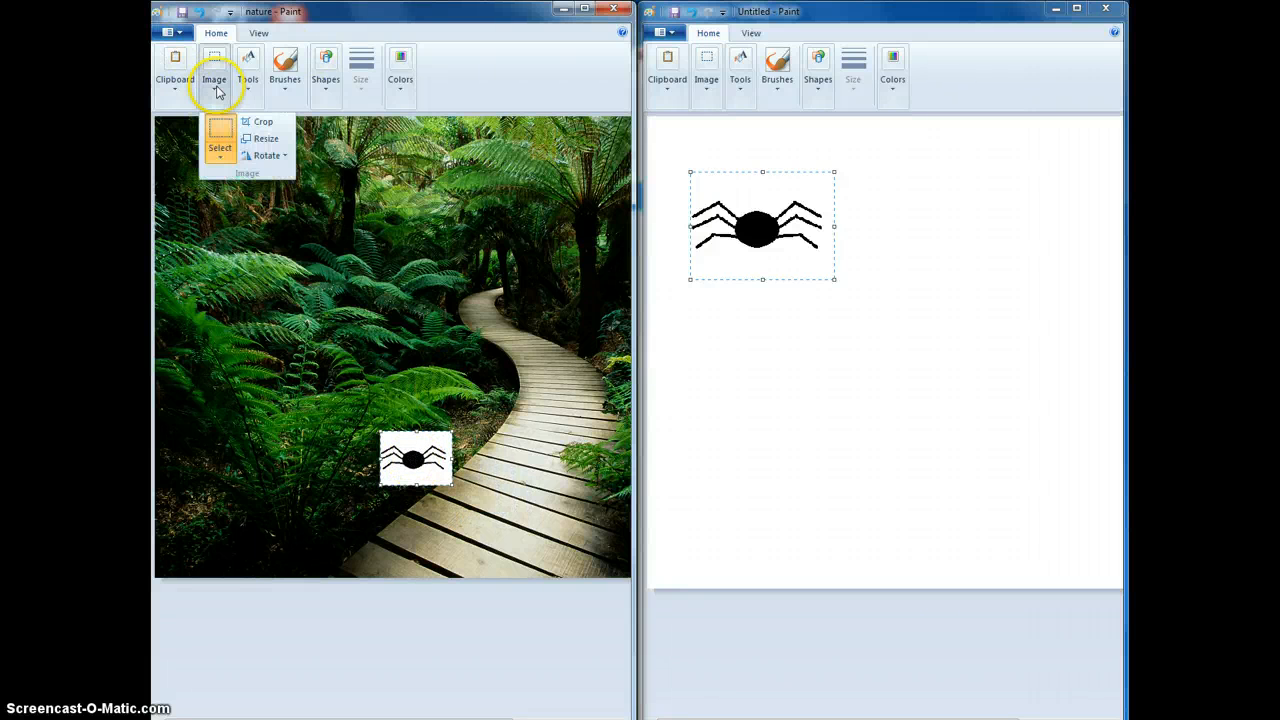
click(221, 162)
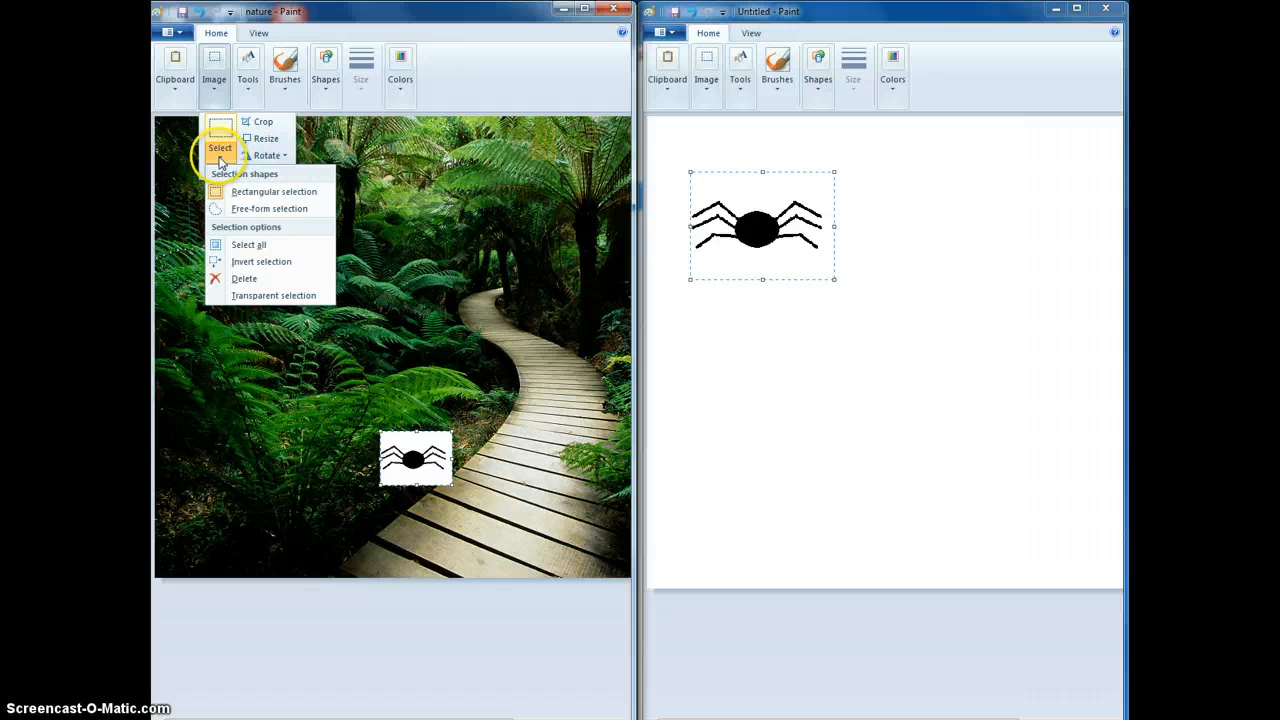
click(247, 296)
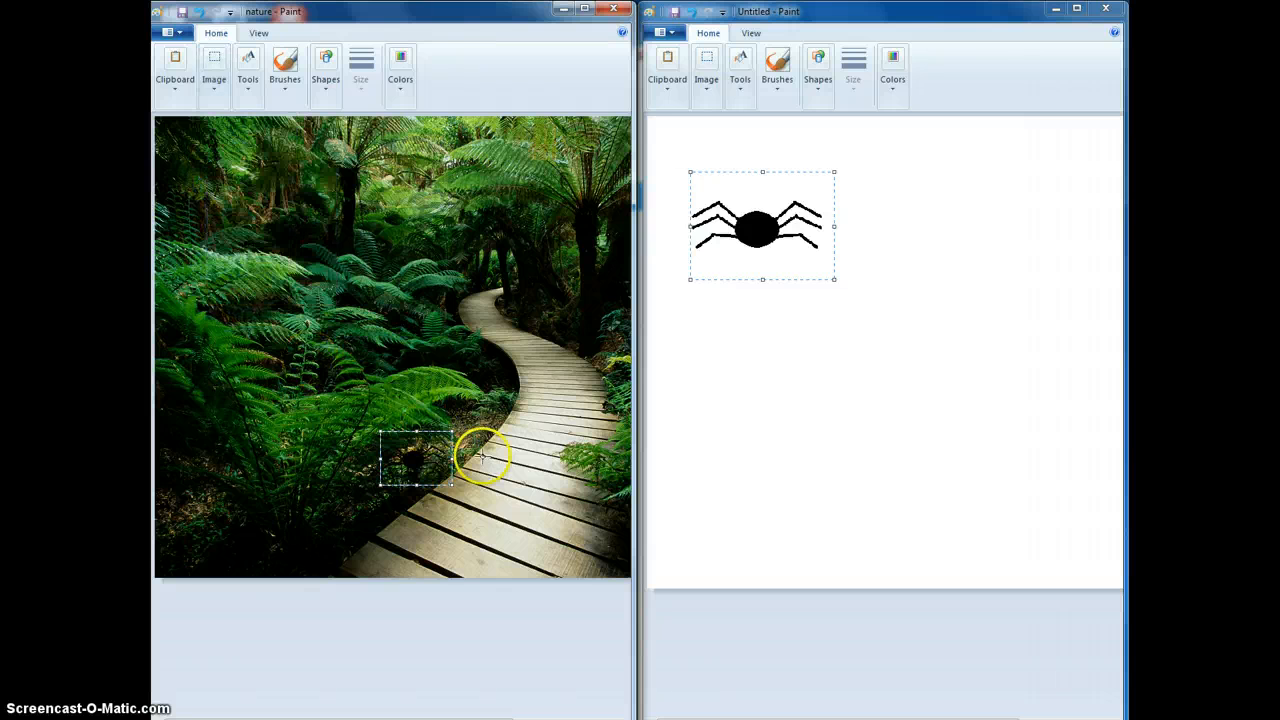
drag(429, 477, 582, 400)
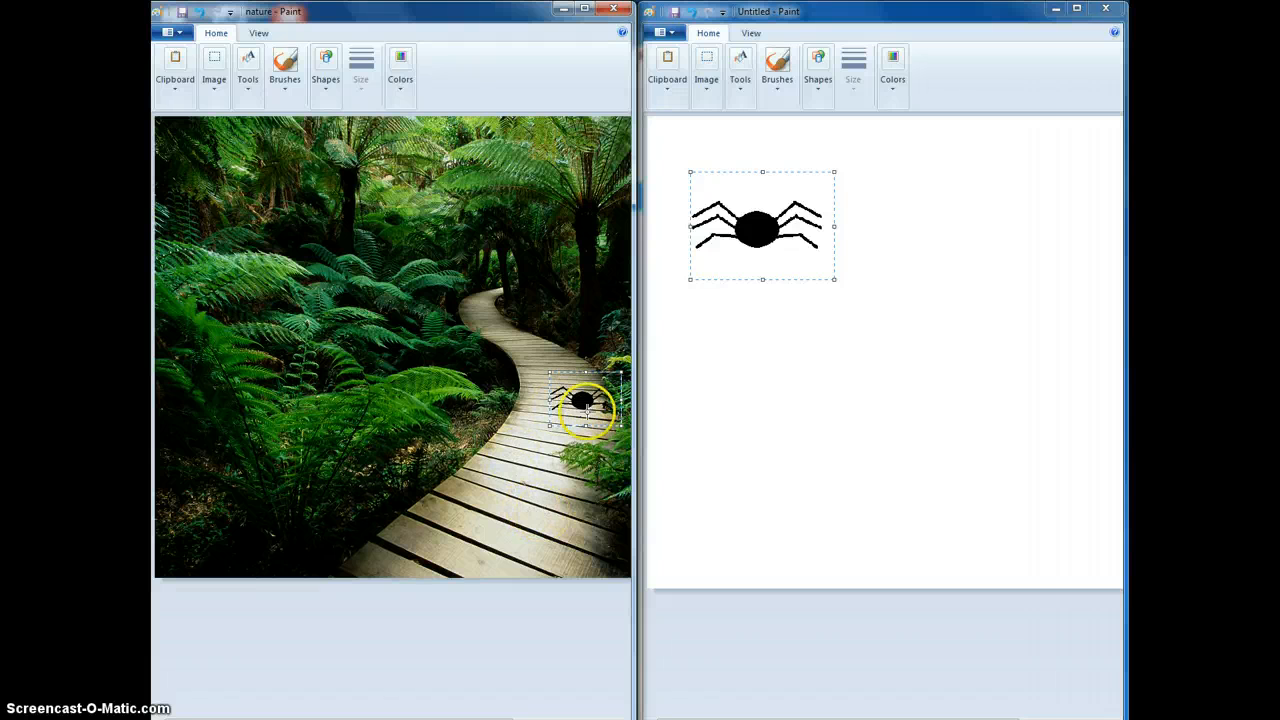
Step: Sample the bright green of the fern beside the boardwalk with the Color picker
click(249, 90)
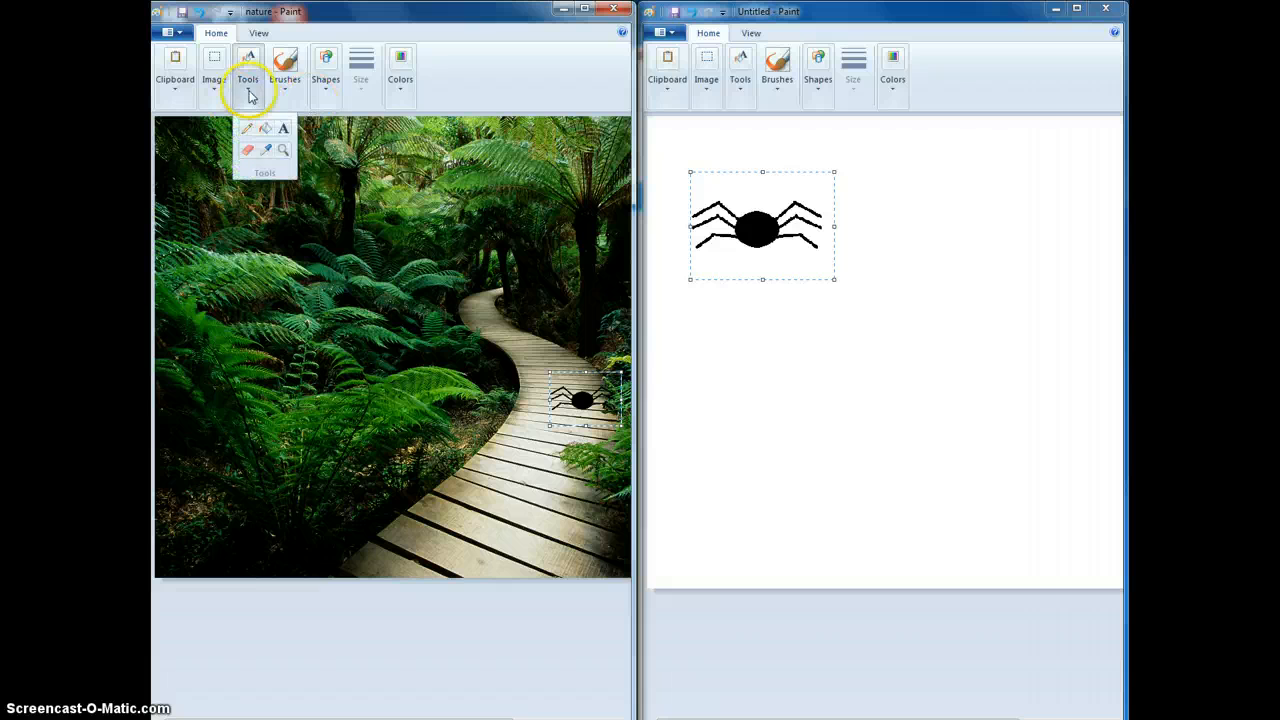
click(267, 152)
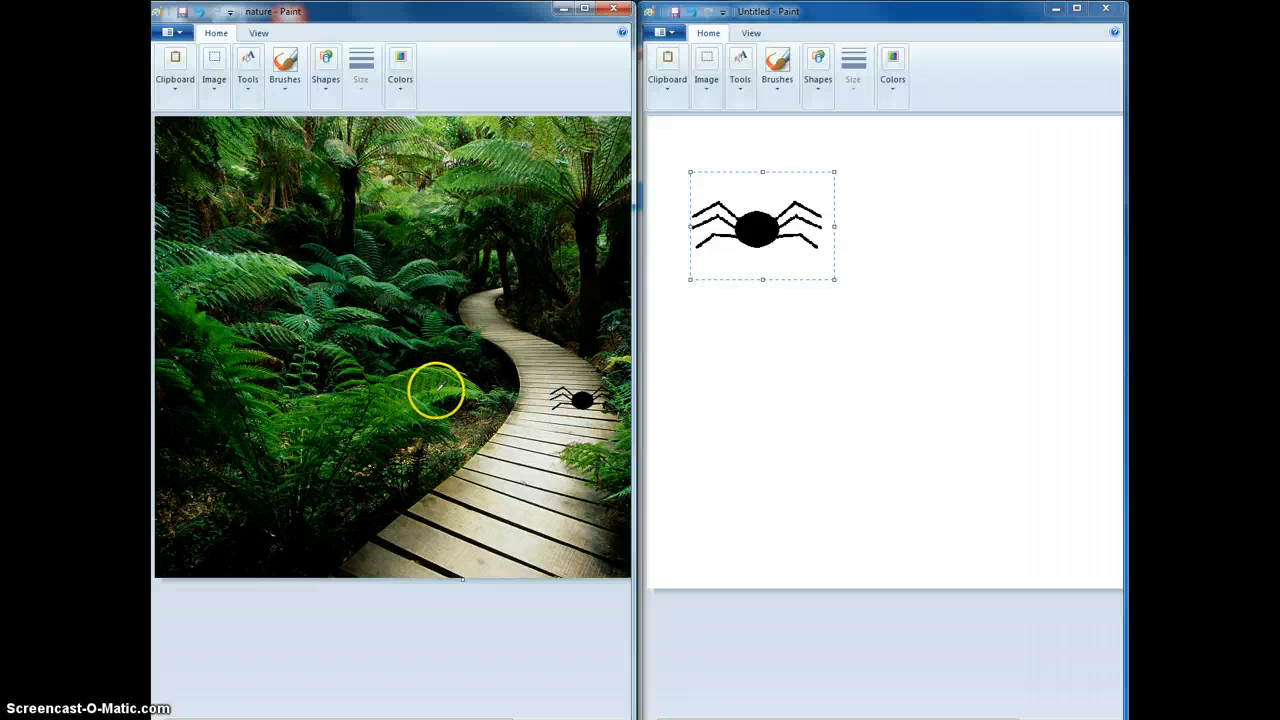
click(432, 388)
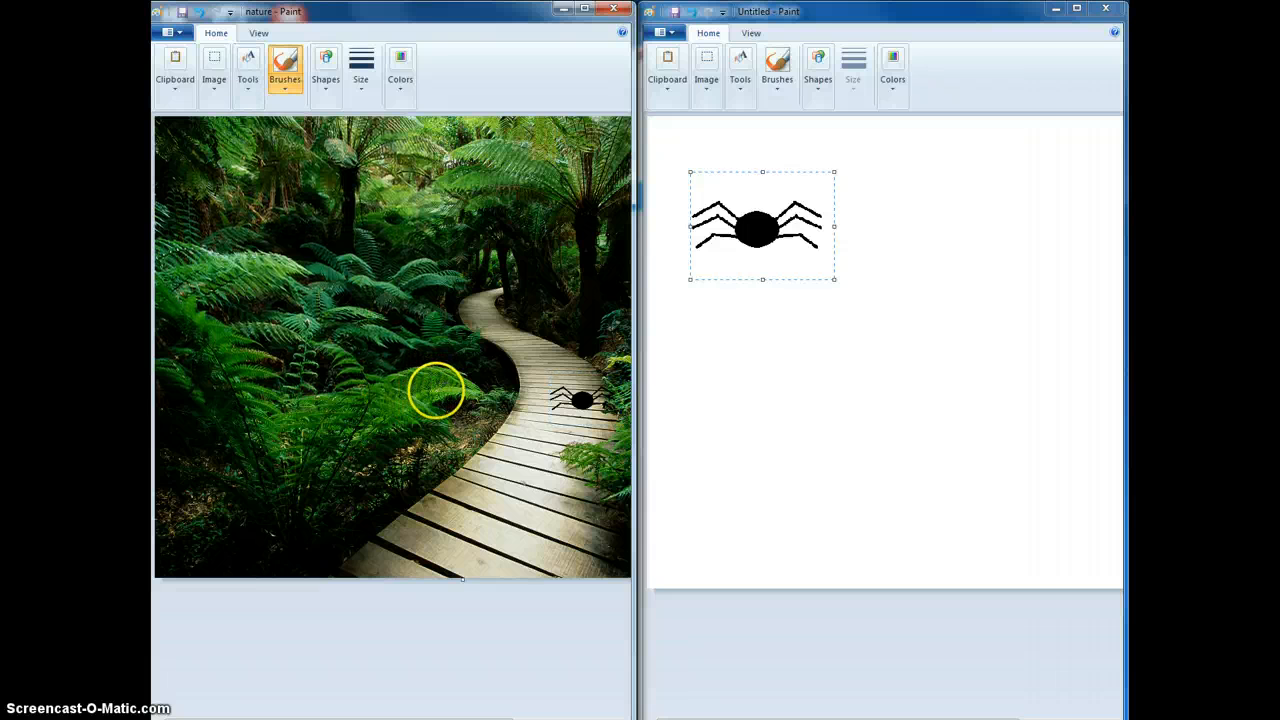
Step: Set the thickest brush size, choose the Airbrush, and paint a small upright green frond above the fern left of the boardwalk
click(285, 86)
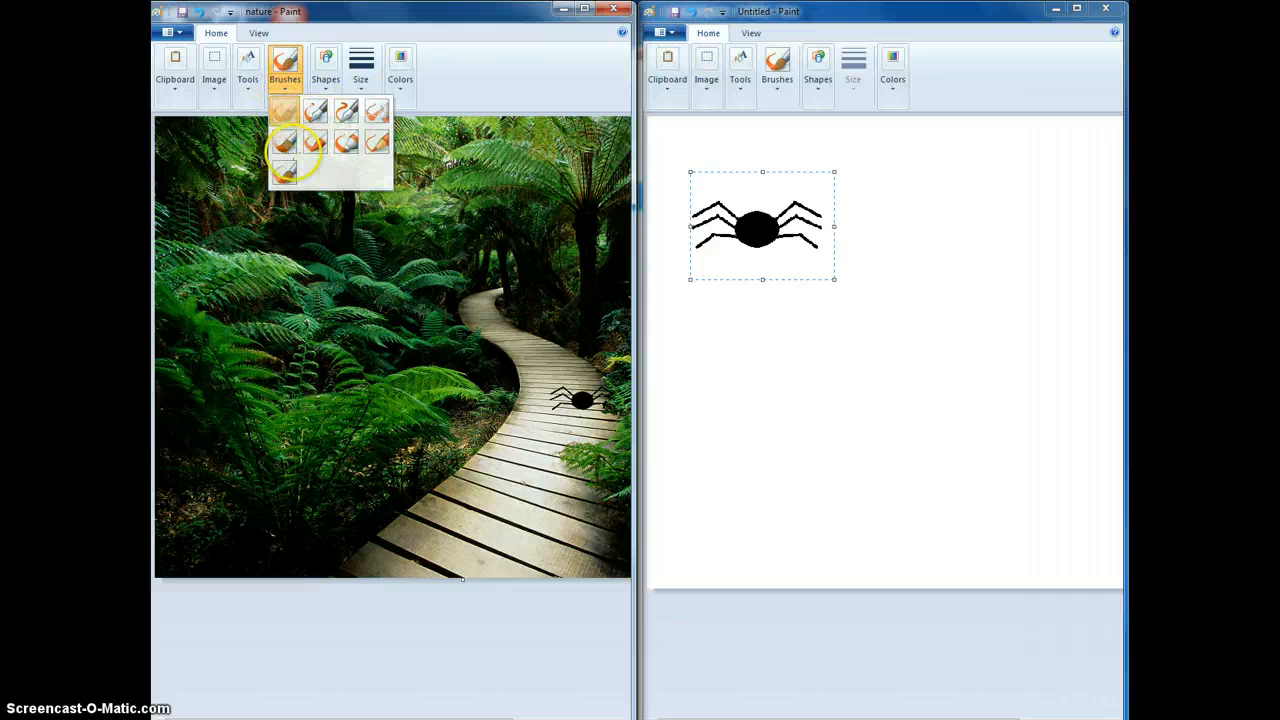
click(285, 112)
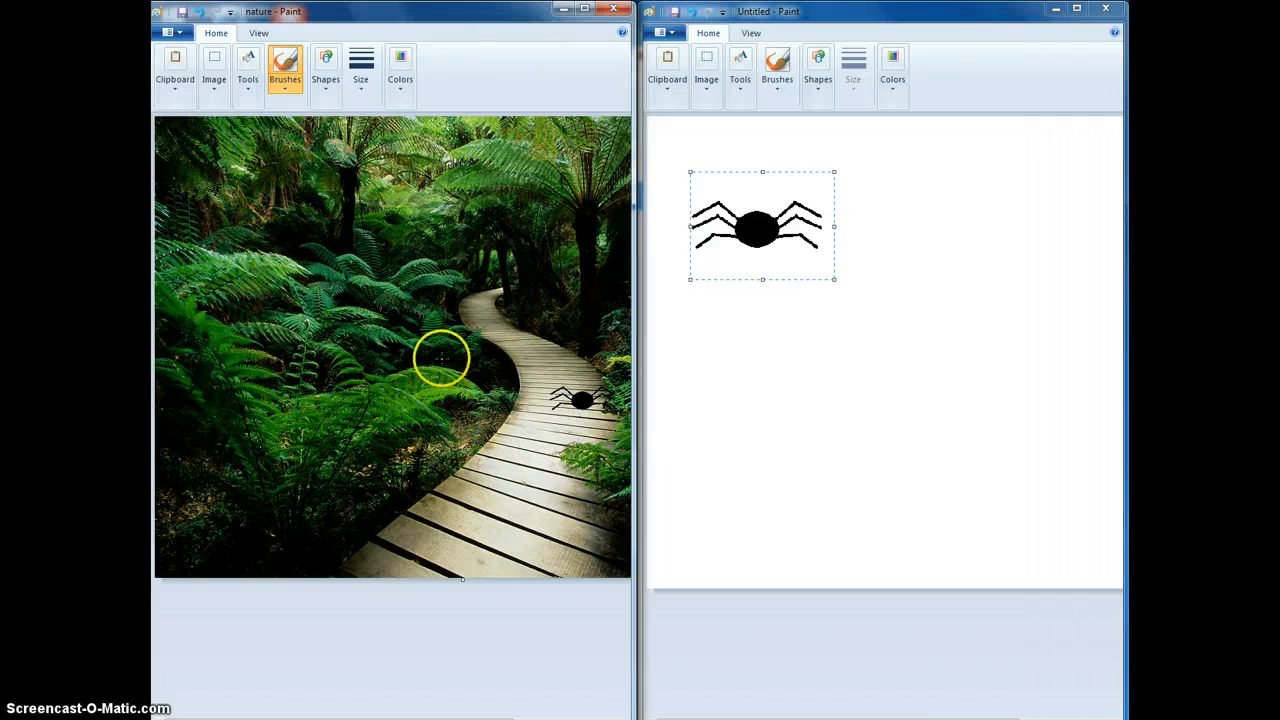
click(362, 84)
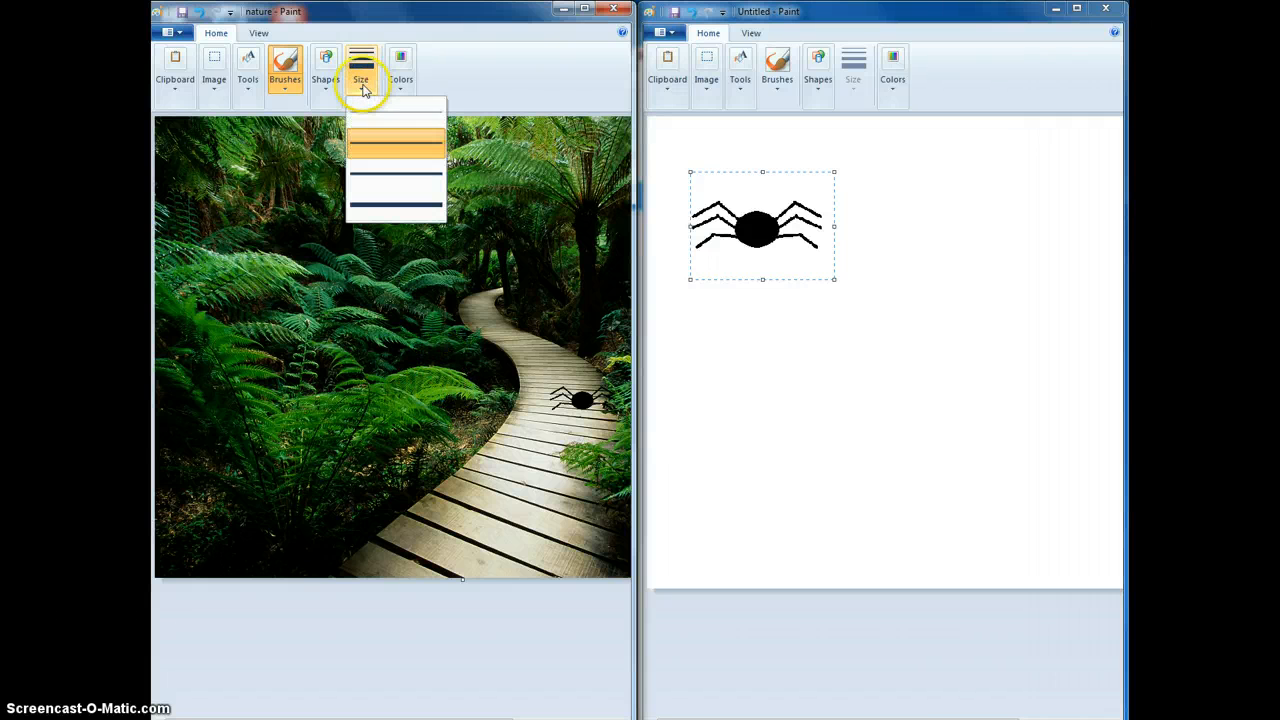
click(393, 196)
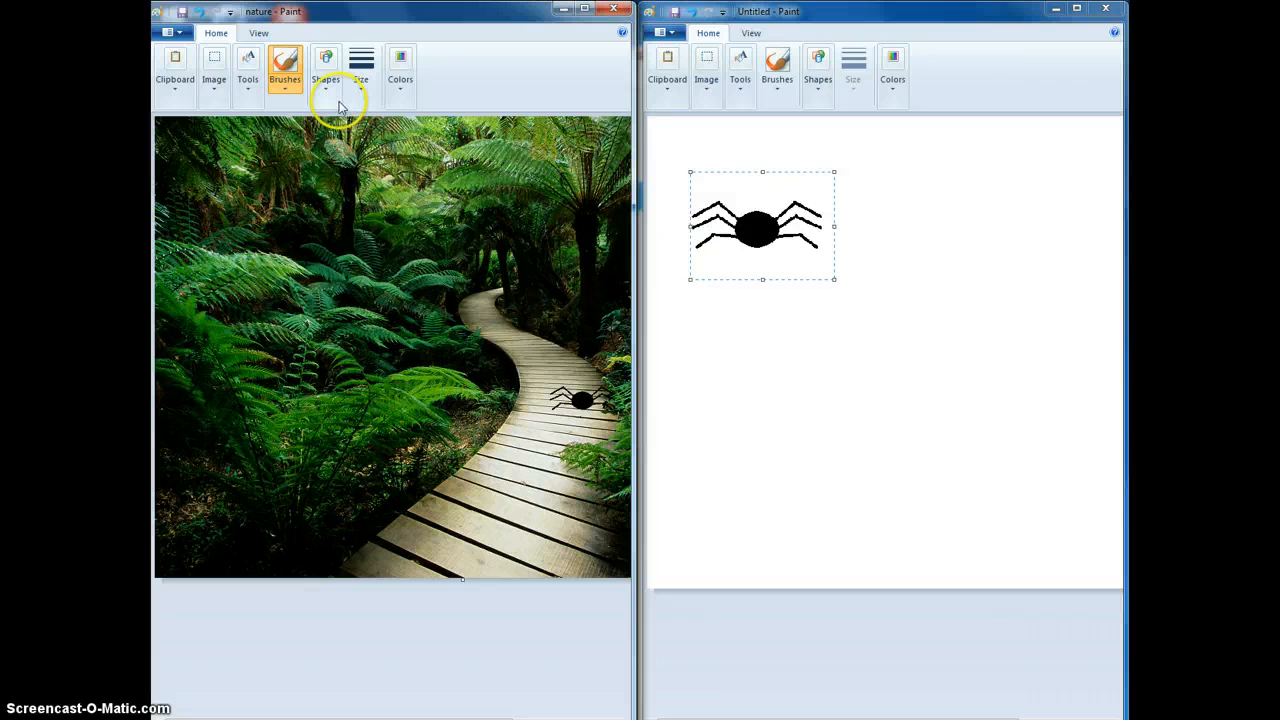
click(290, 96)
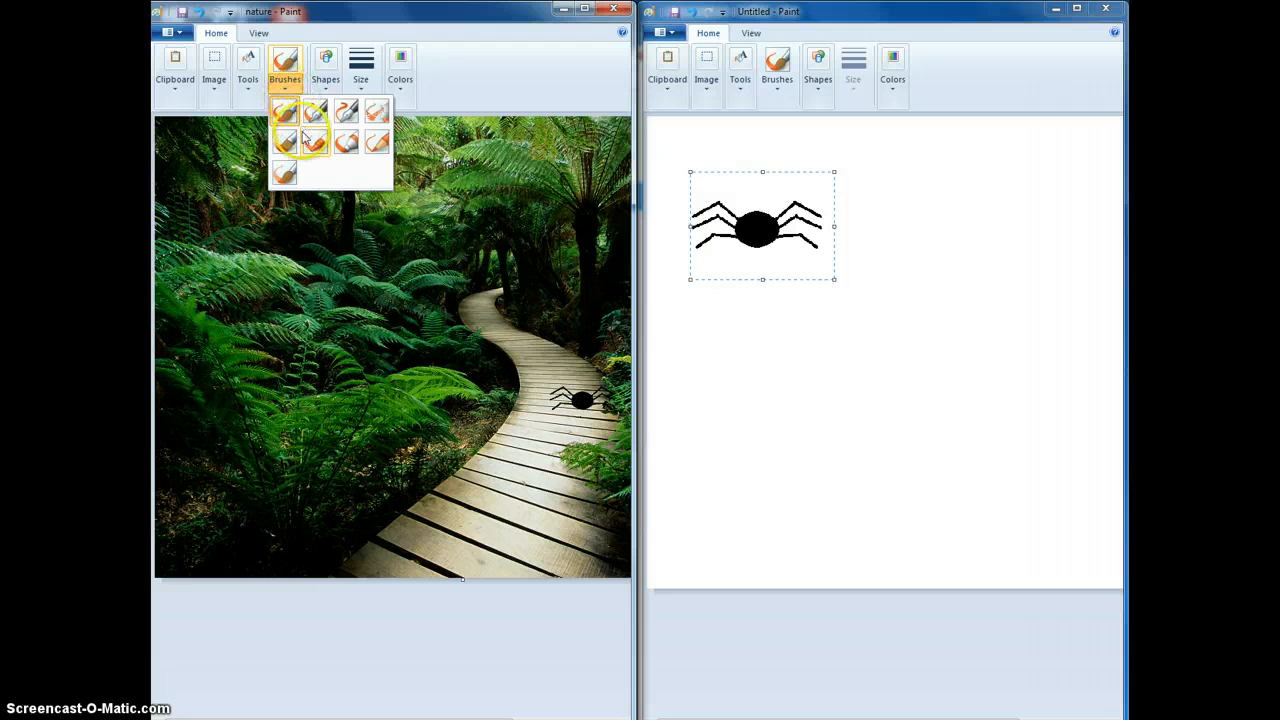
click(378, 112)
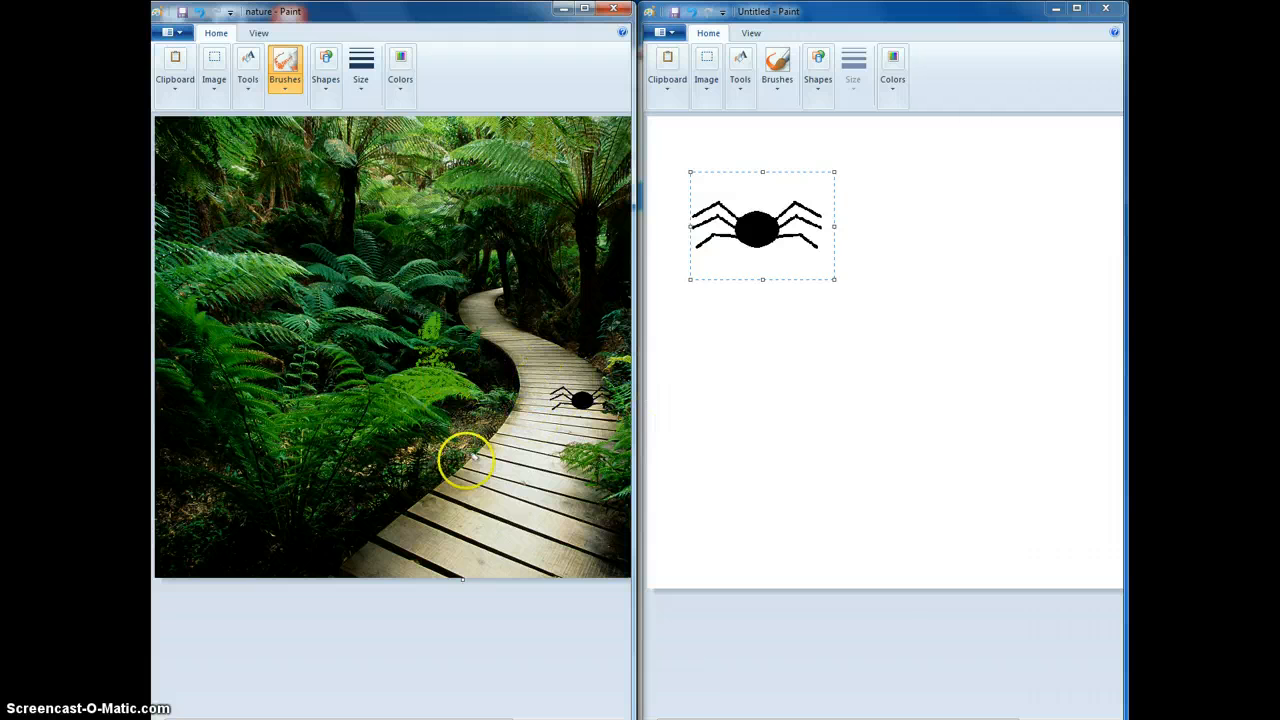
Step: Paste another spider into the nature picture, shrink it slightly, and place it by the painted green frond
click(174, 84)
click(177, 133)
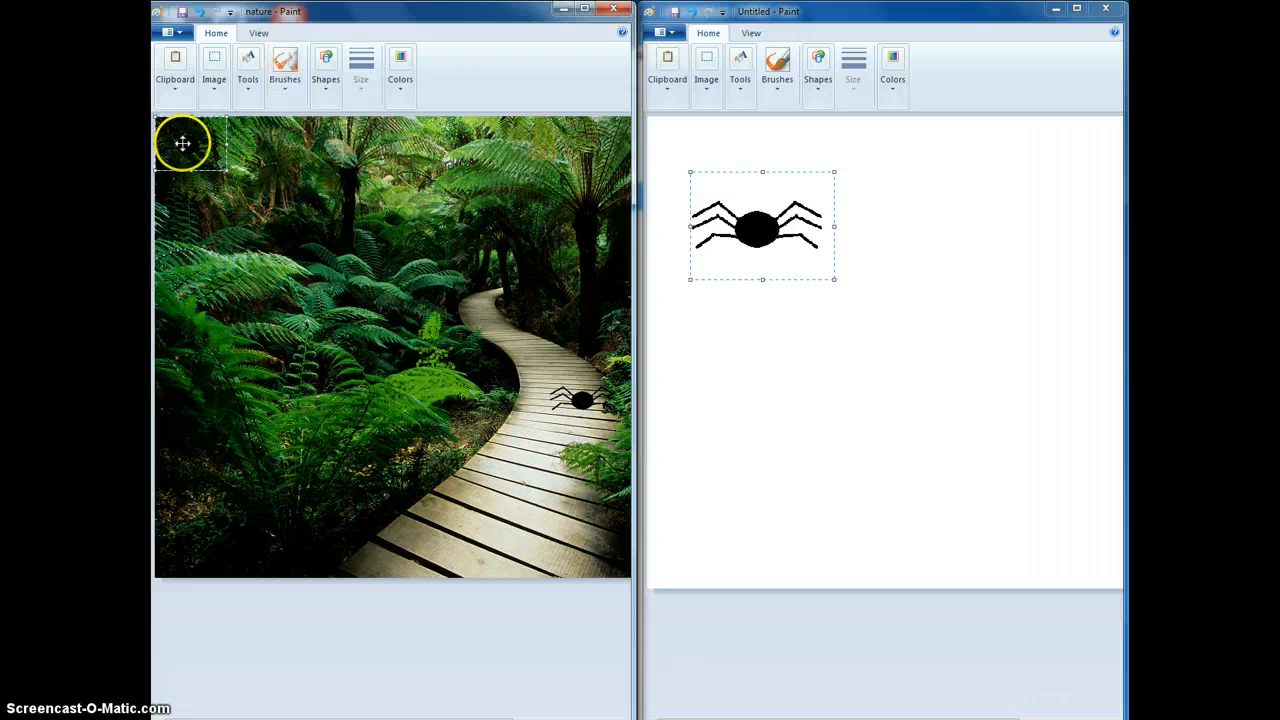
drag(336, 312, 428, 371)
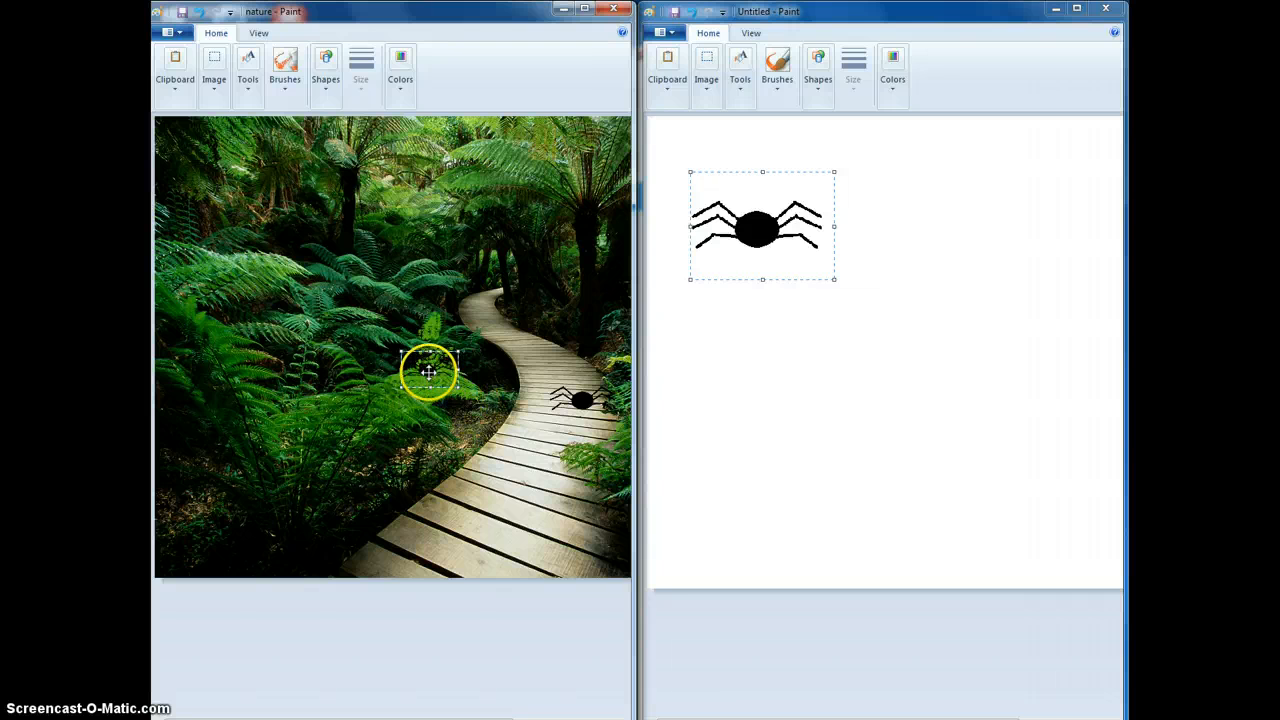
mouse_move(428, 372)
mouse_down()
mouse_move(430, 386)
mouse_move(431, 363)
mouse_move(418, 366)
mouse_up()
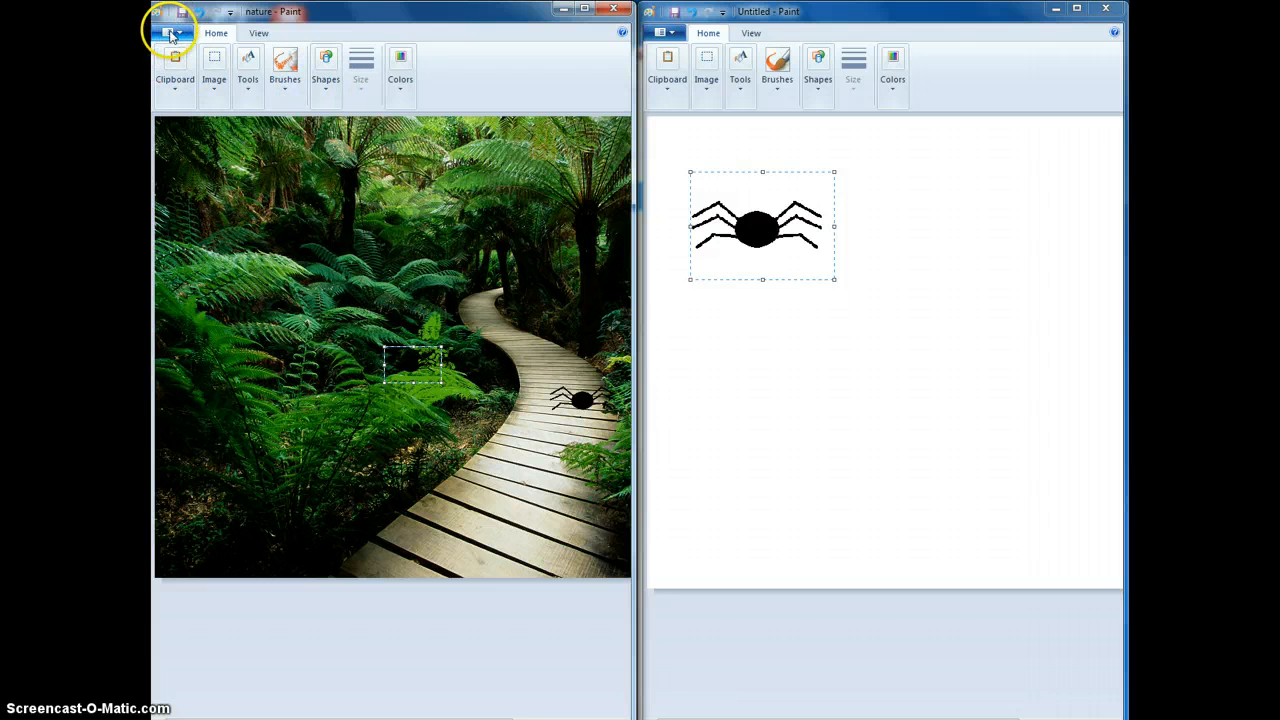
Step: Save the picture as the JPEG file nature 1 in the animation folder, replacing the existing file
click(169, 33)
click(186, 159)
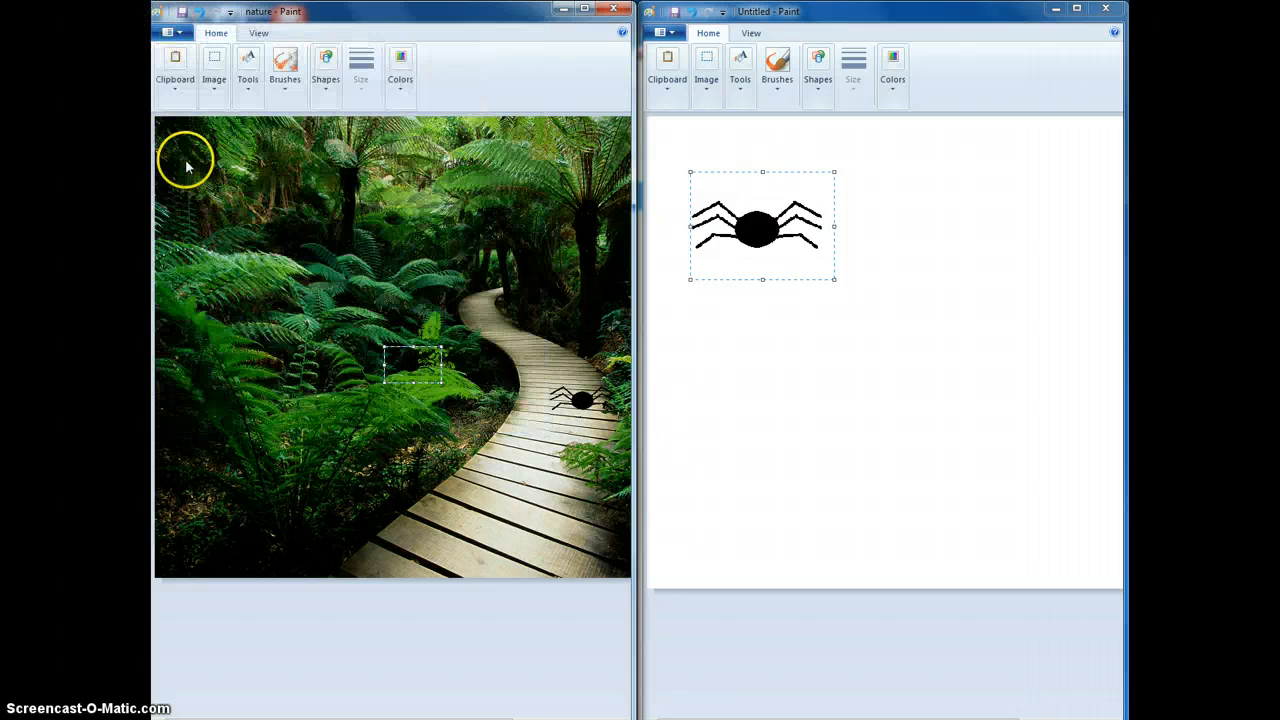
click(297, 313)
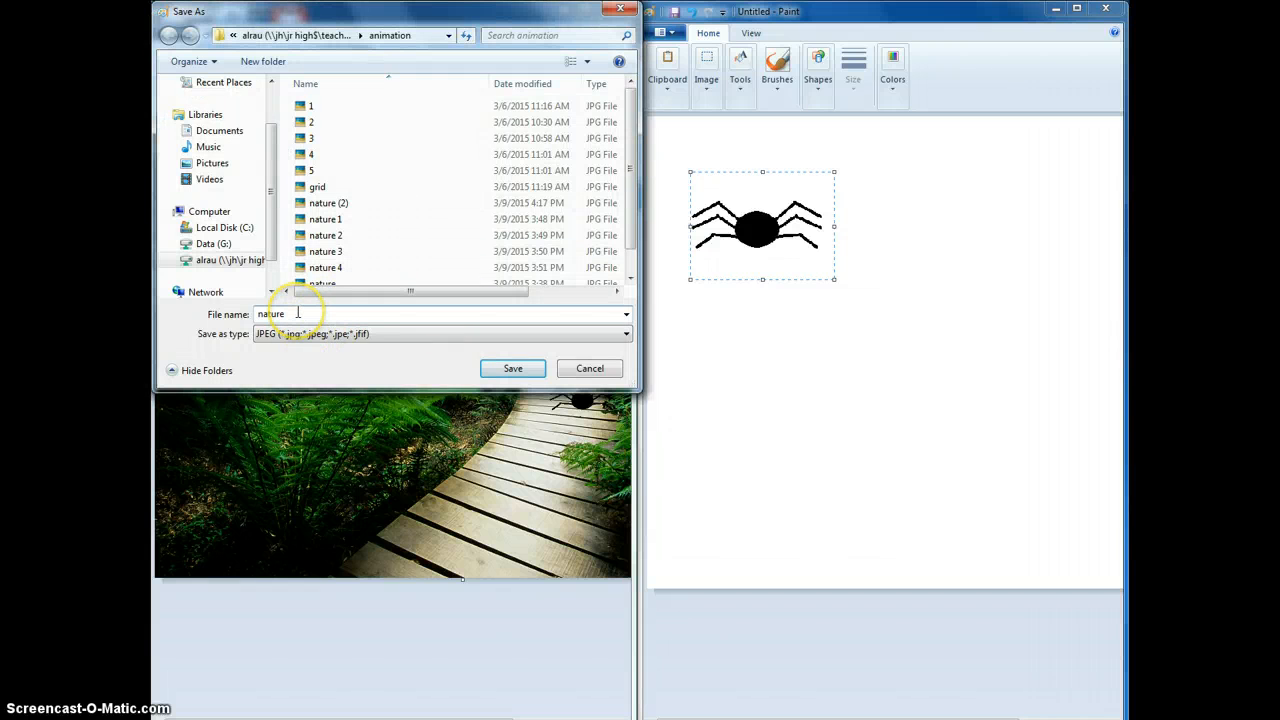
text(1)
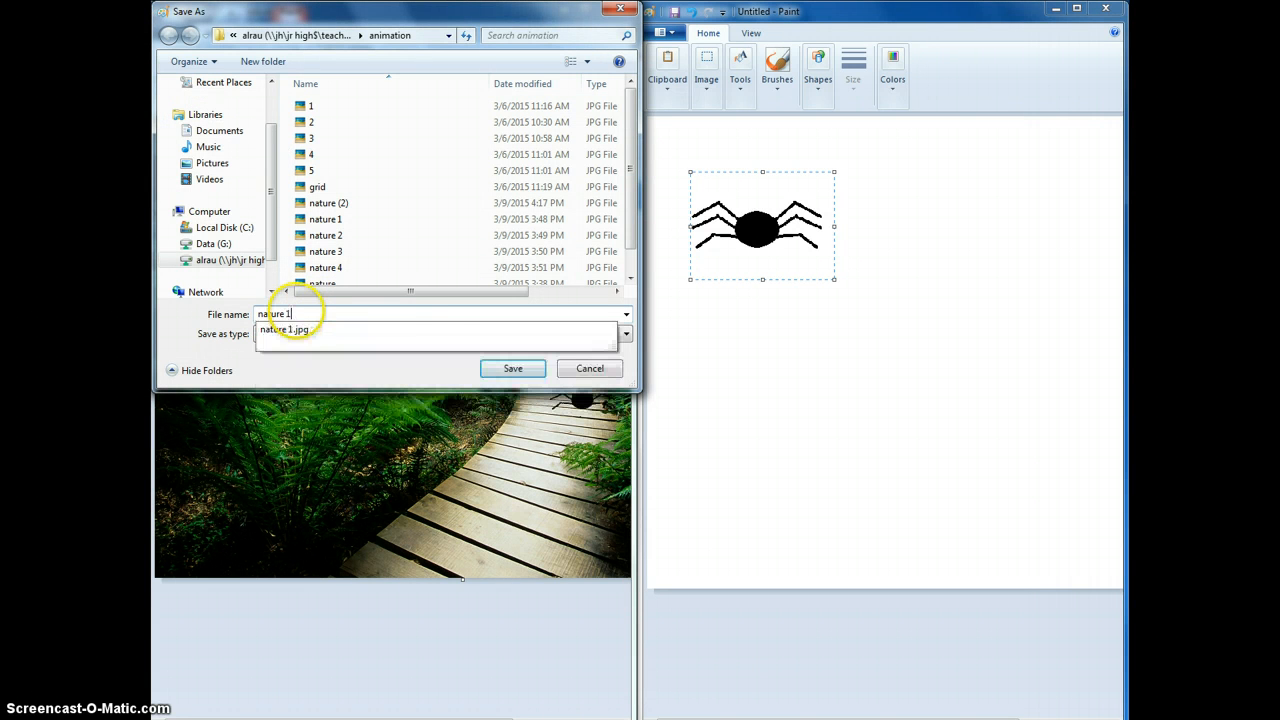
click(511, 370)
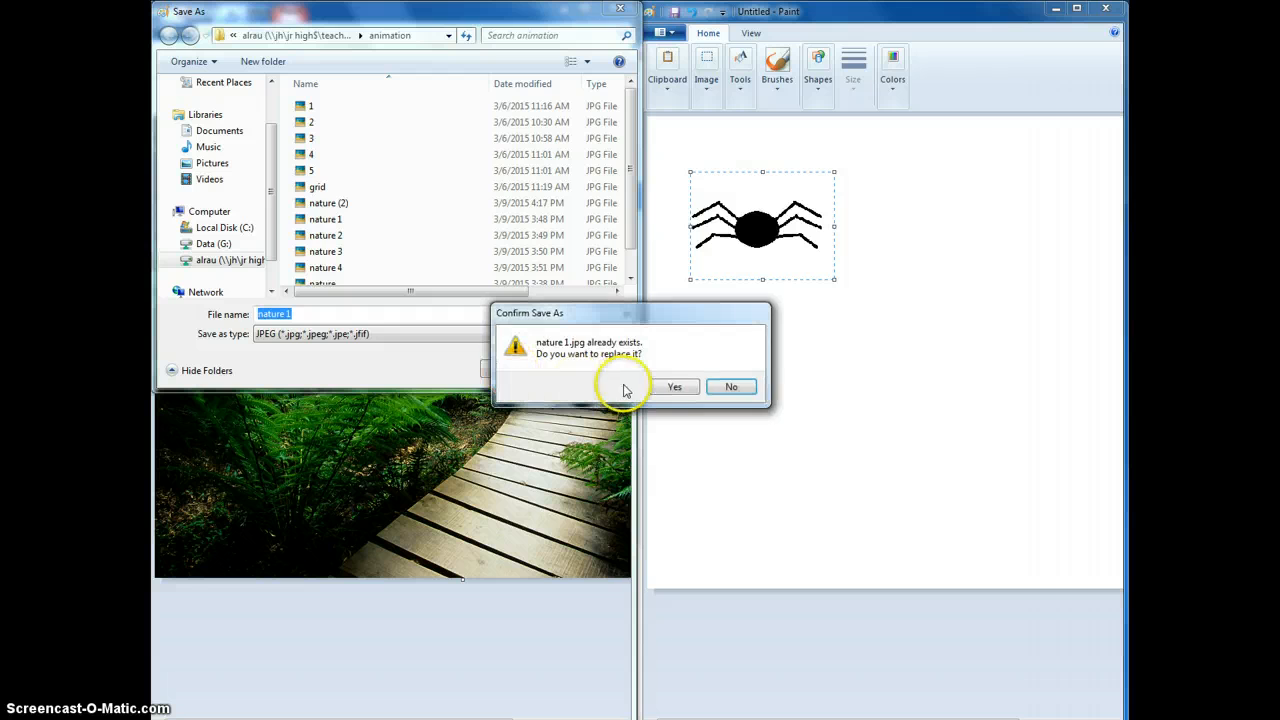
click(672, 385)
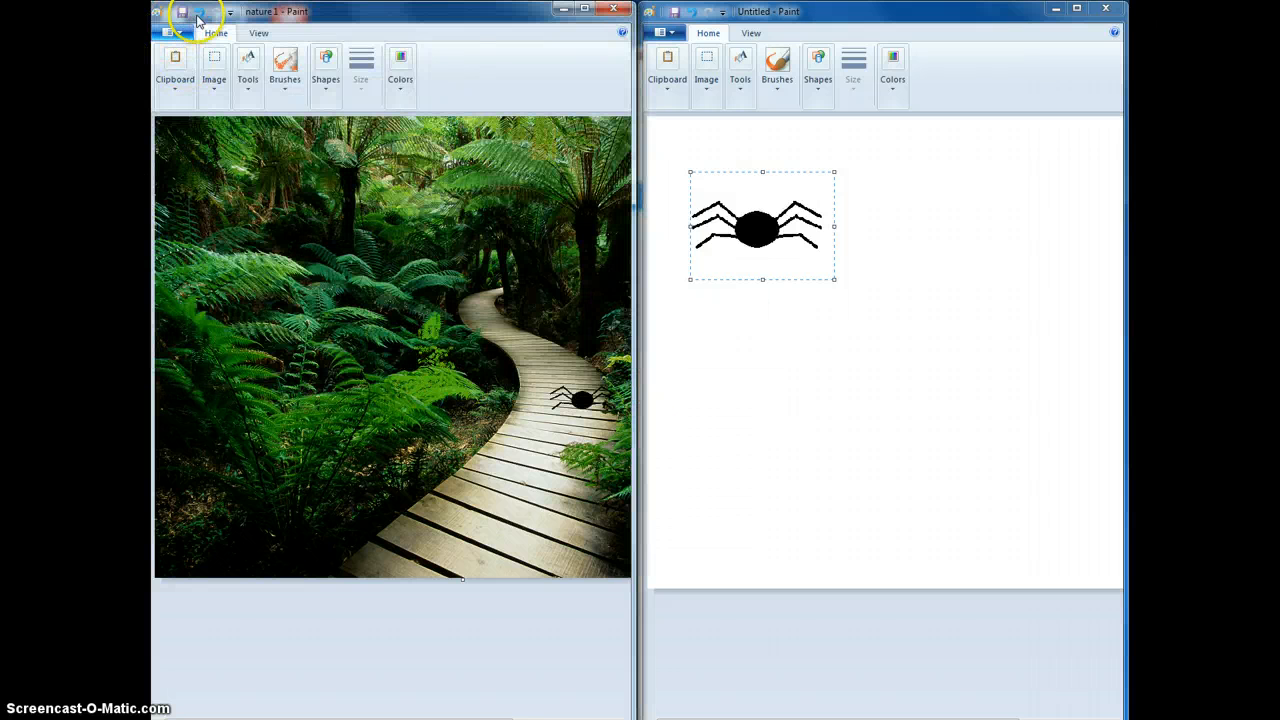
Step: Replace the small spider with a newly pasted one, placed slightly lower on the fern under the painted frond
click(175, 70)
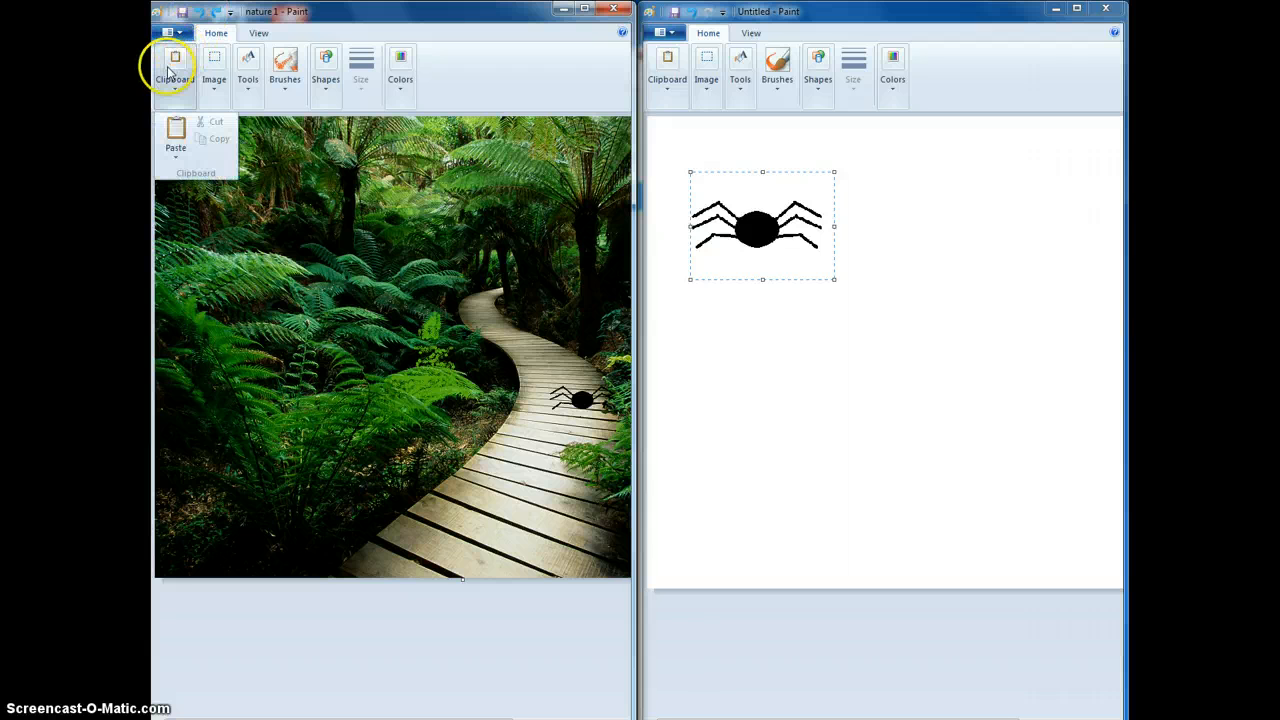
click(177, 134)
drag(175, 155, 417, 372)
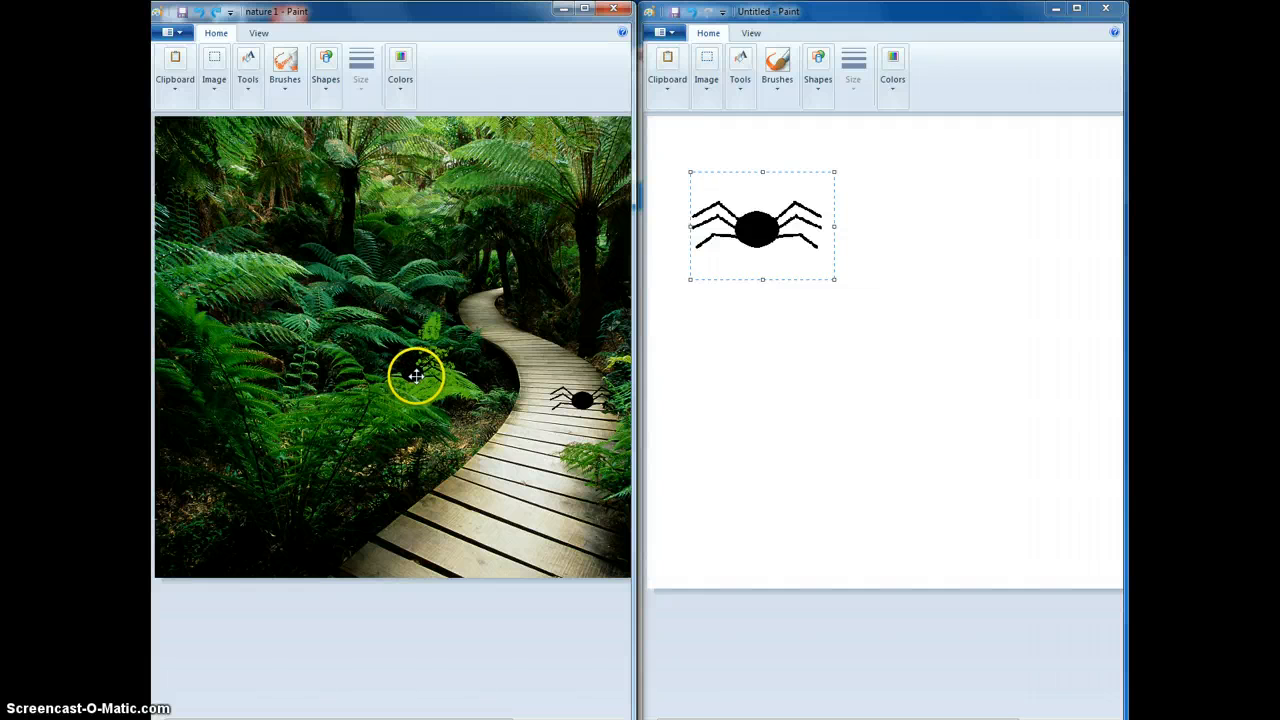
Step: Save the picture as the JPEG file nature 2 in the animation folder, replacing the existing file
click(168, 32)
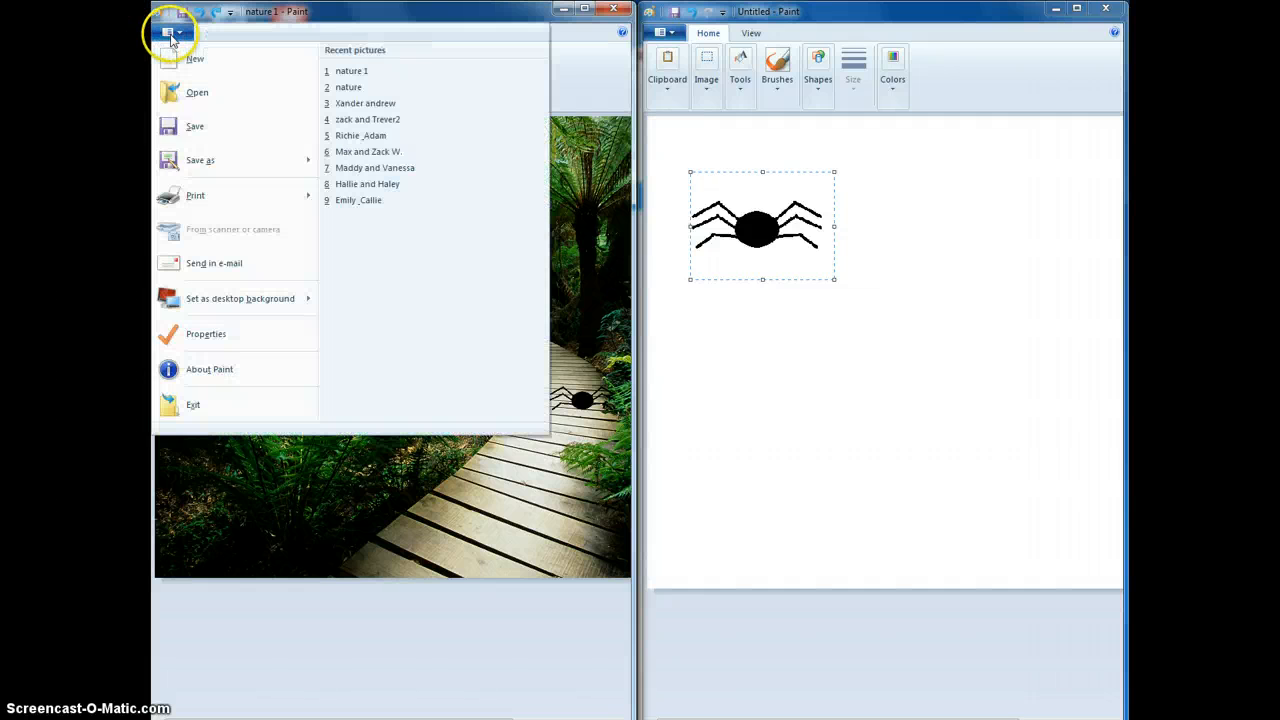
click(215, 177)
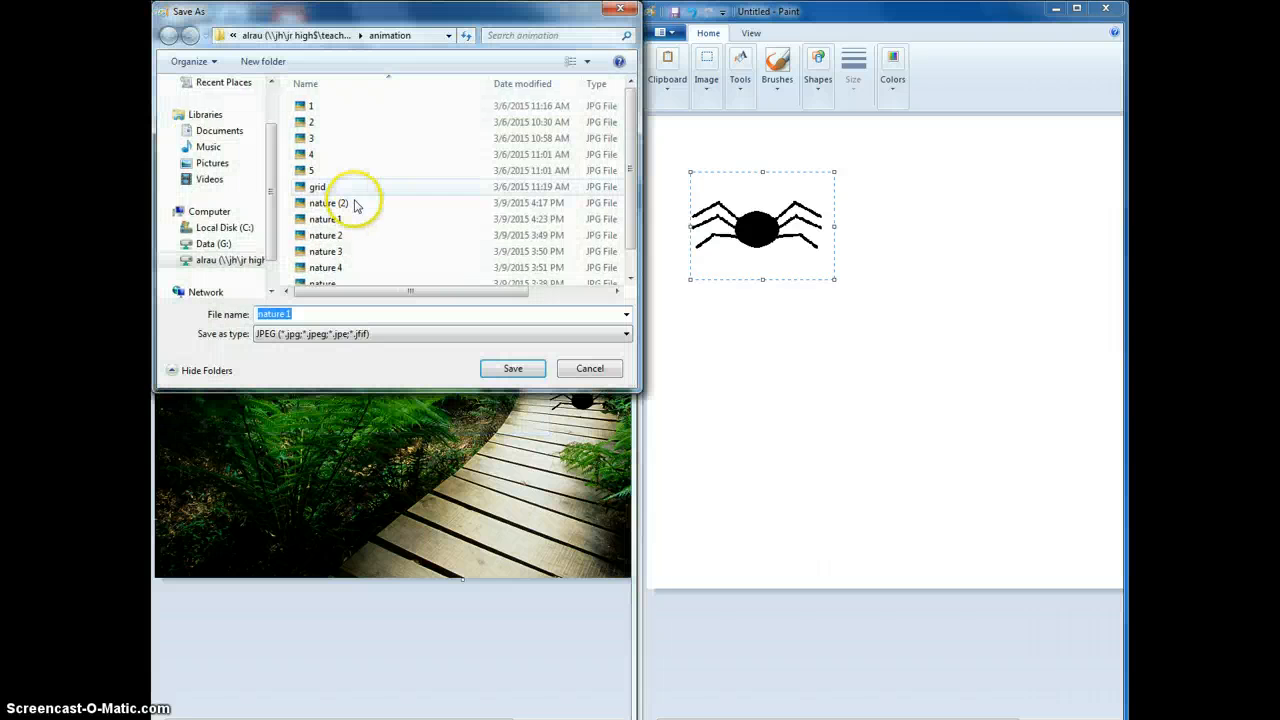
key(BackSpace)
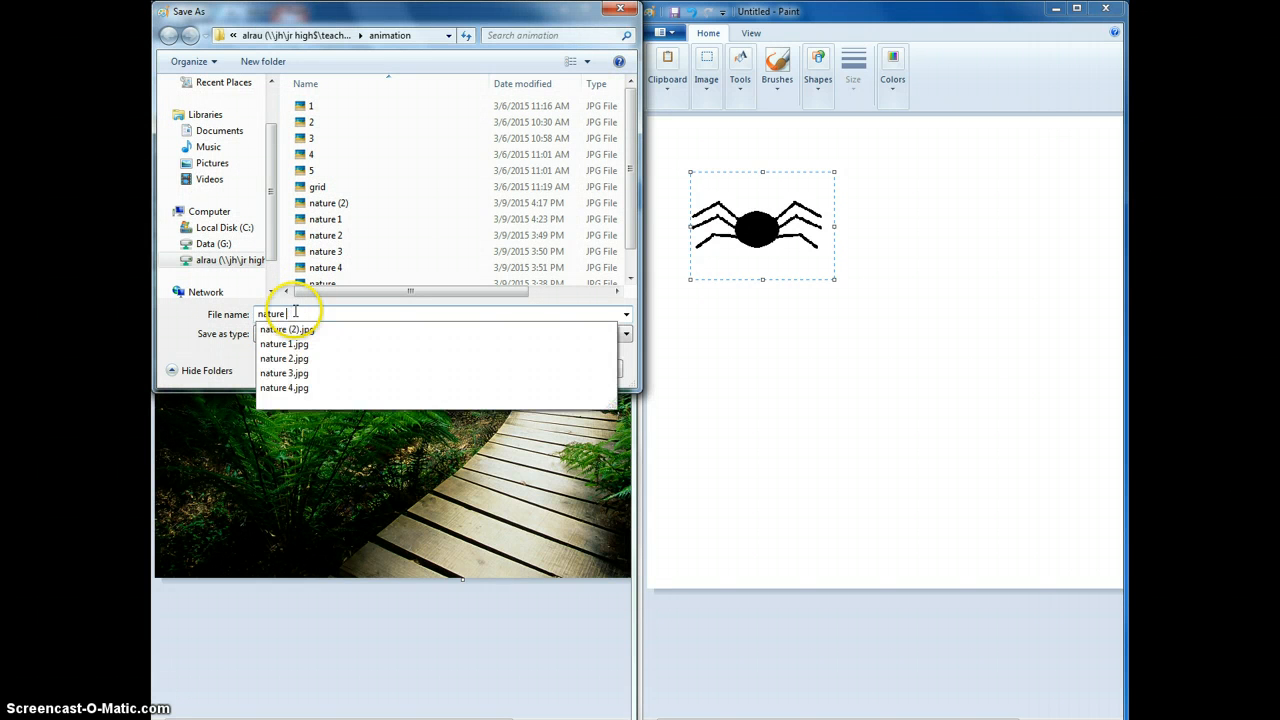
text(2)
click(525, 370)
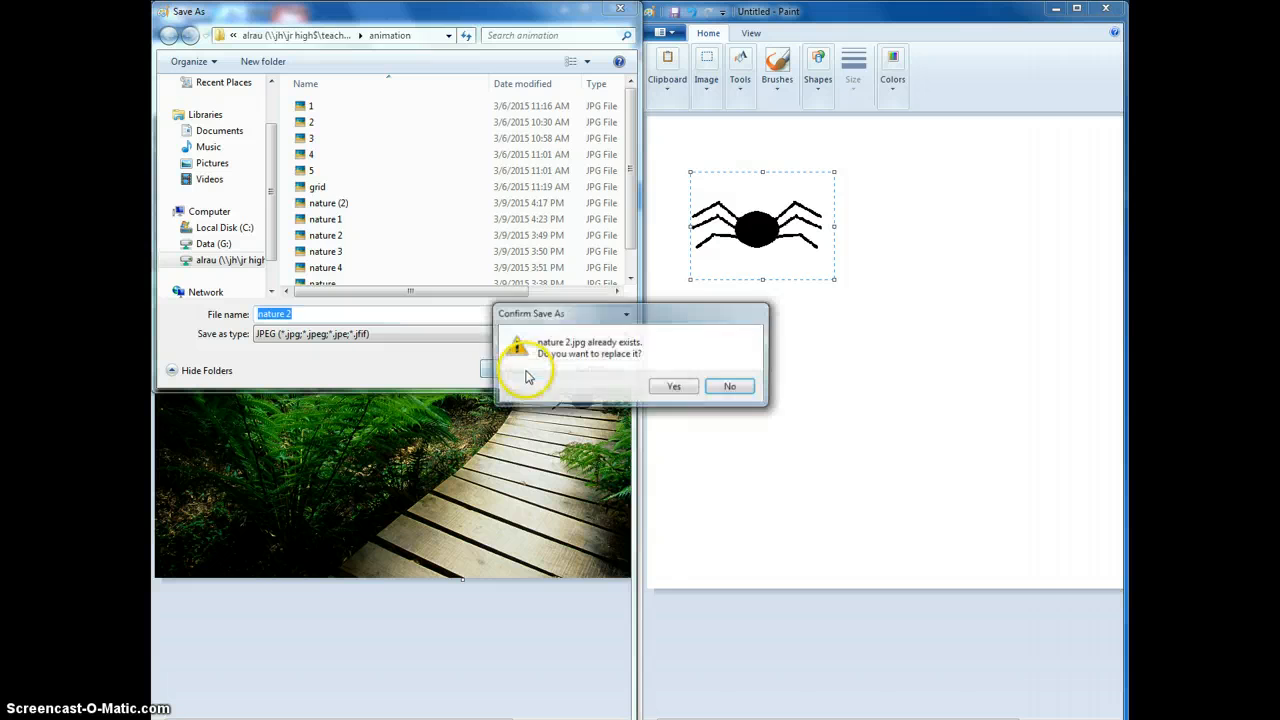
click(674, 384)
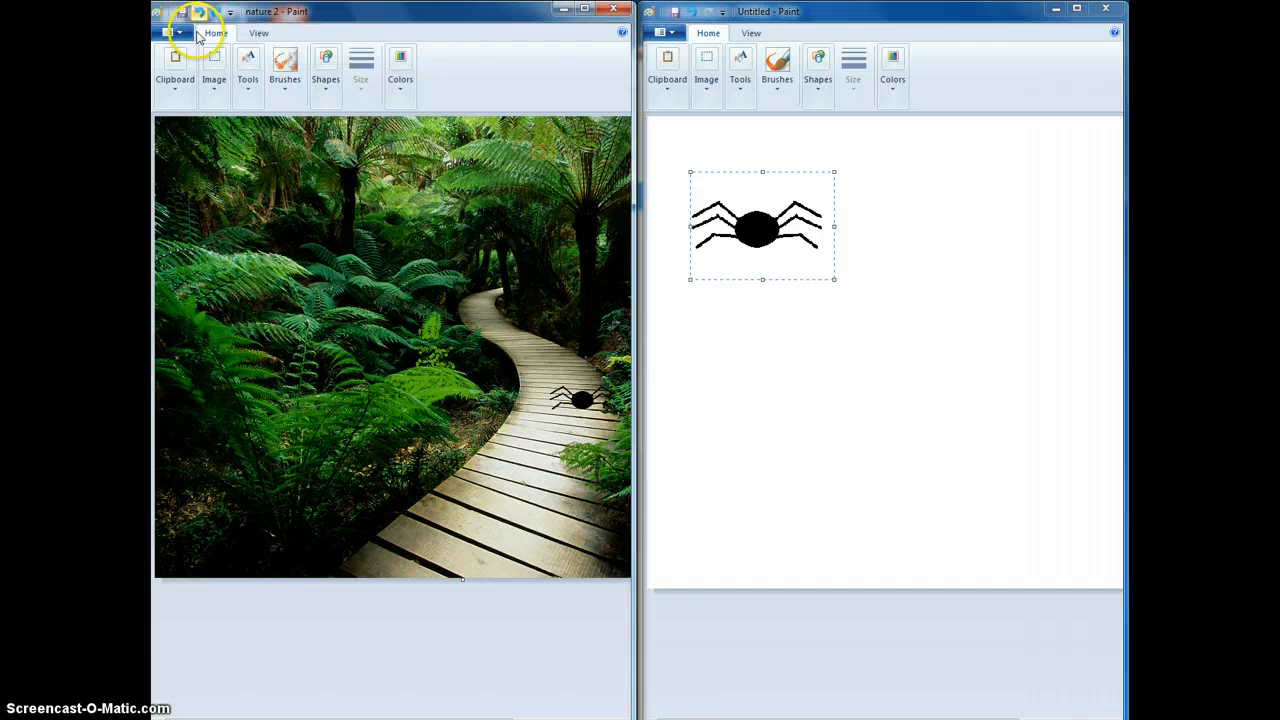
Step: Paste the spider again for the next frame and move it a little further down the fern
click(175, 75)
click(176, 142)
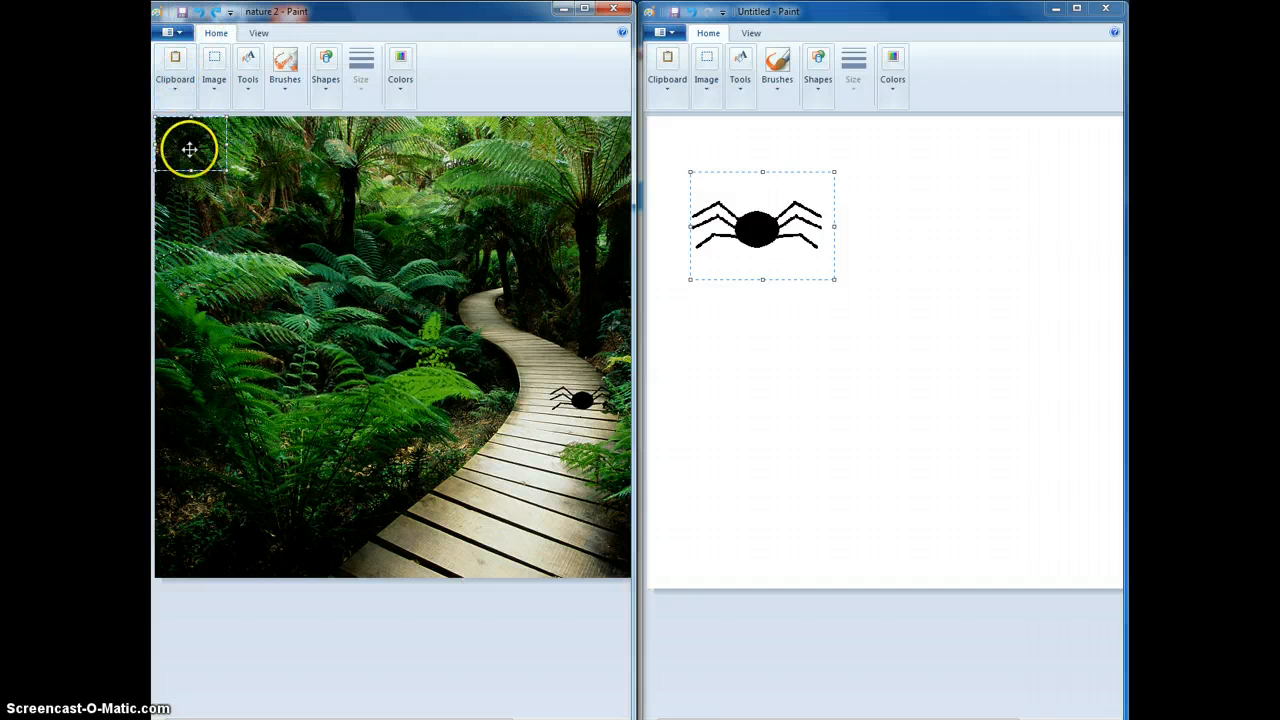
drag(421, 383, 421, 386)
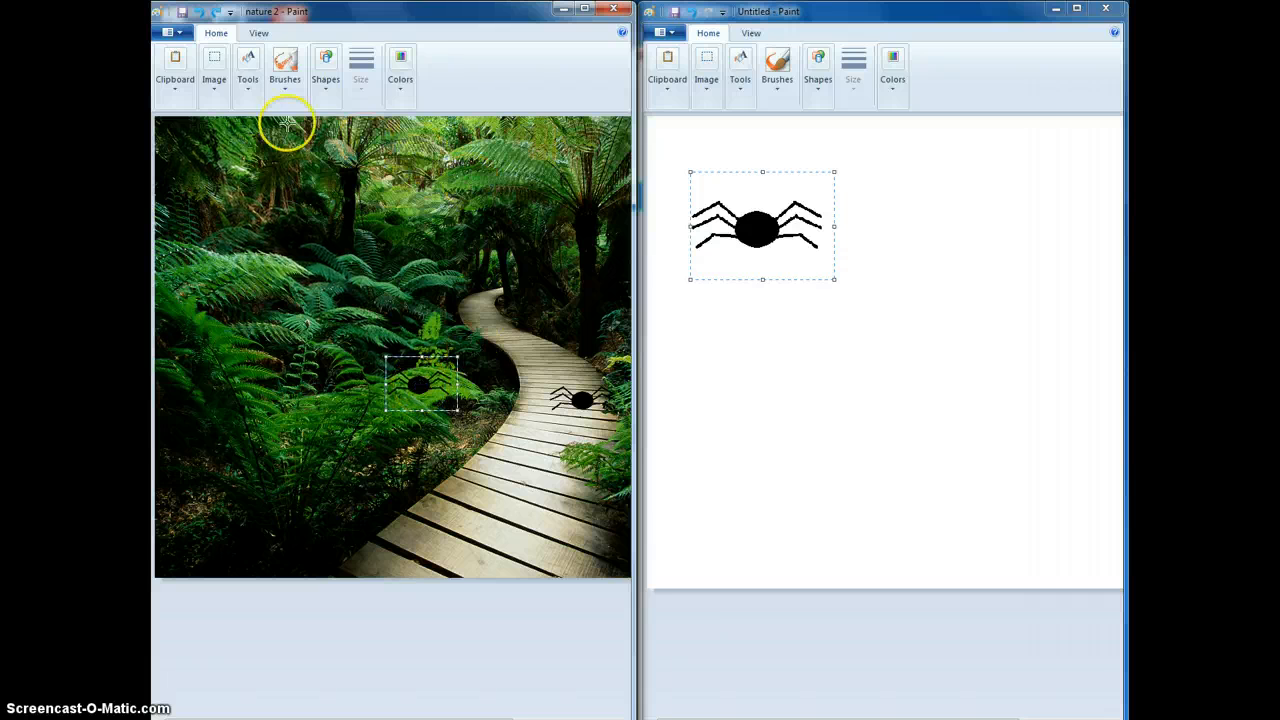
Step: Show the gridlines and rulers over the nature picture
click(218, 89)
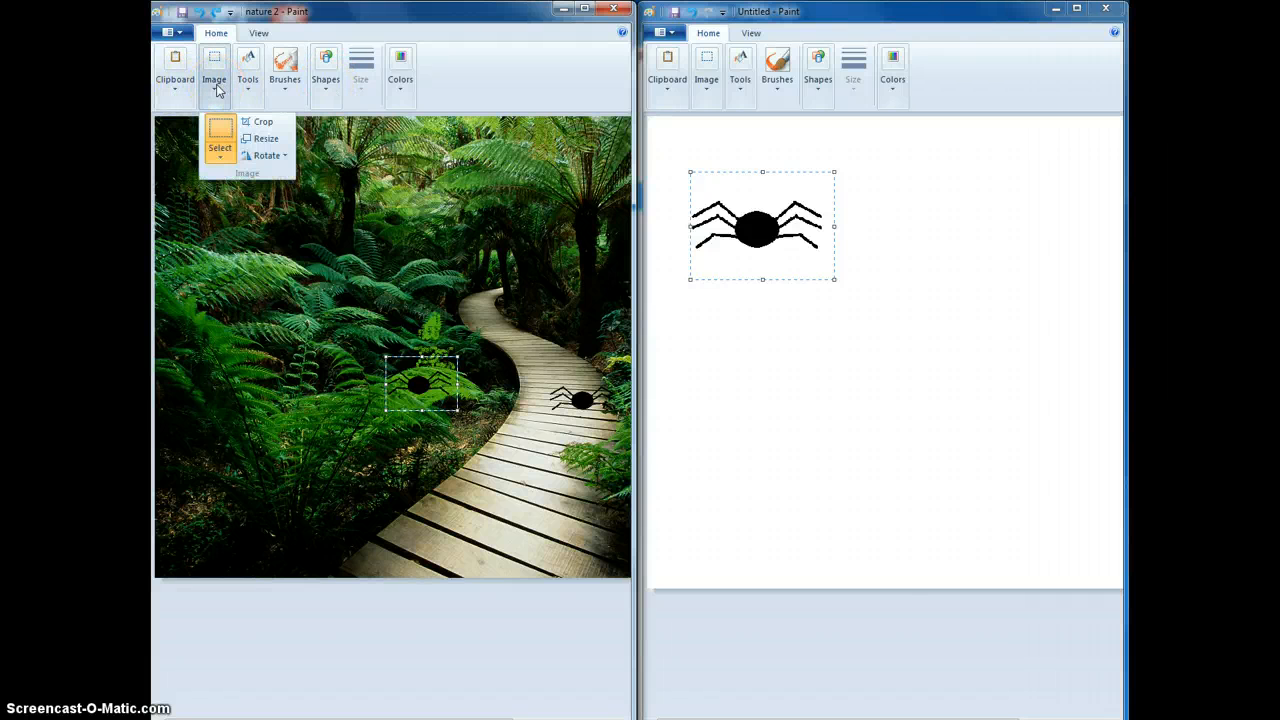
click(246, 86)
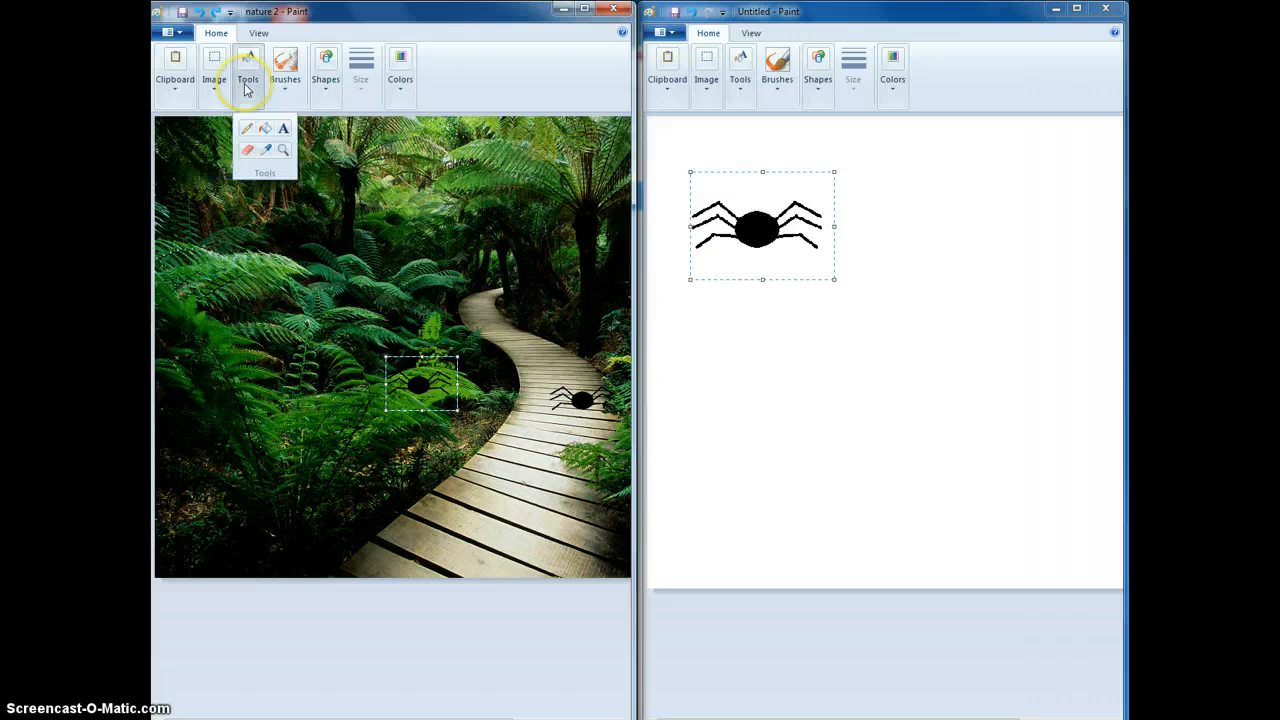
click(258, 34)
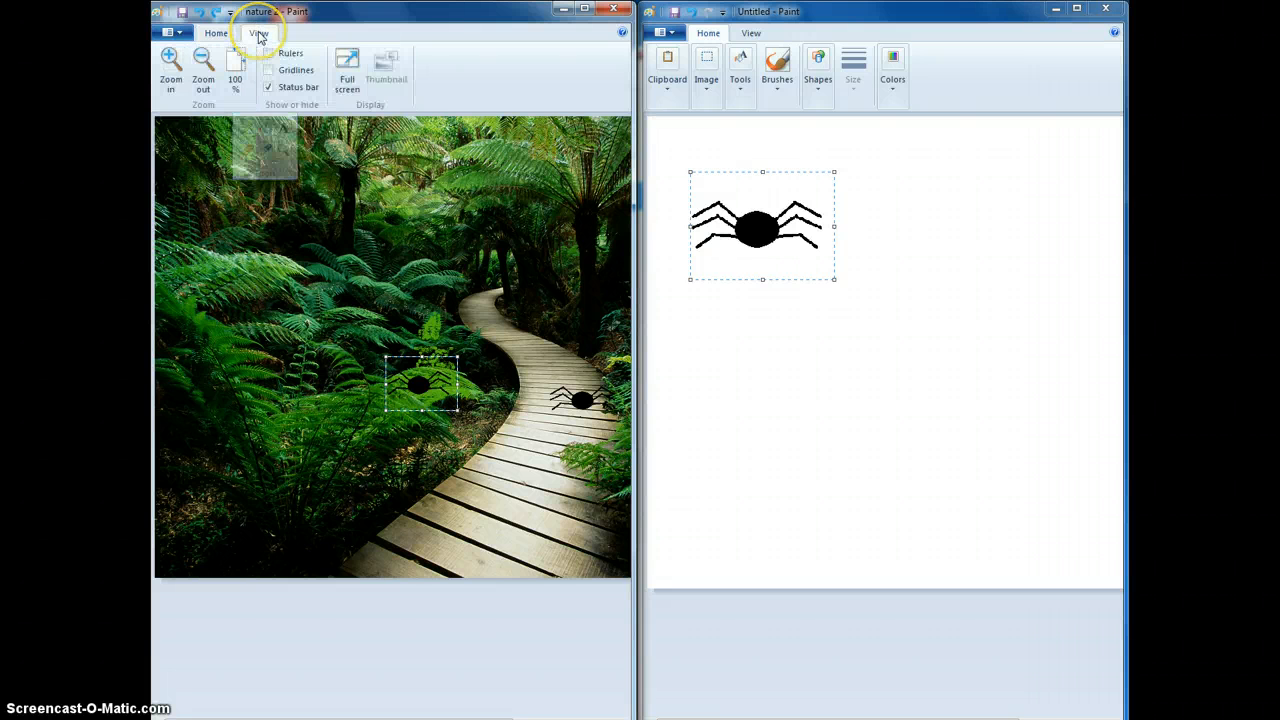
click(267, 70)
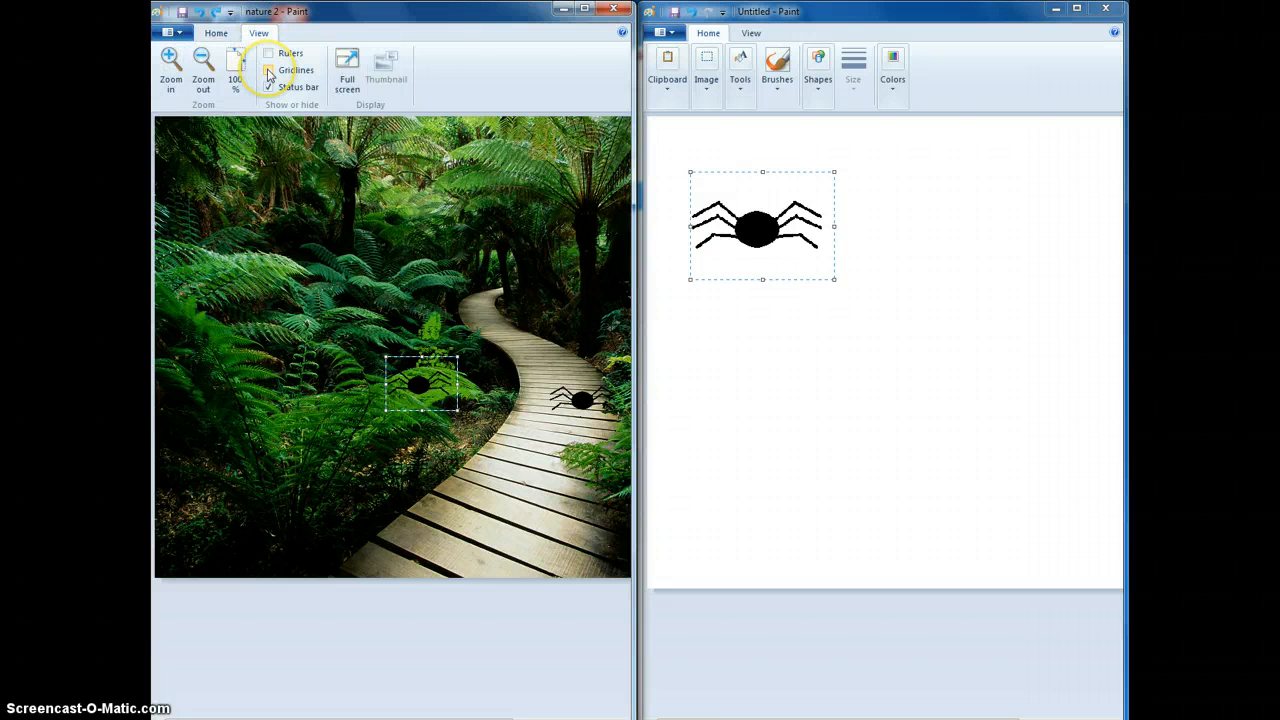
click(268, 55)
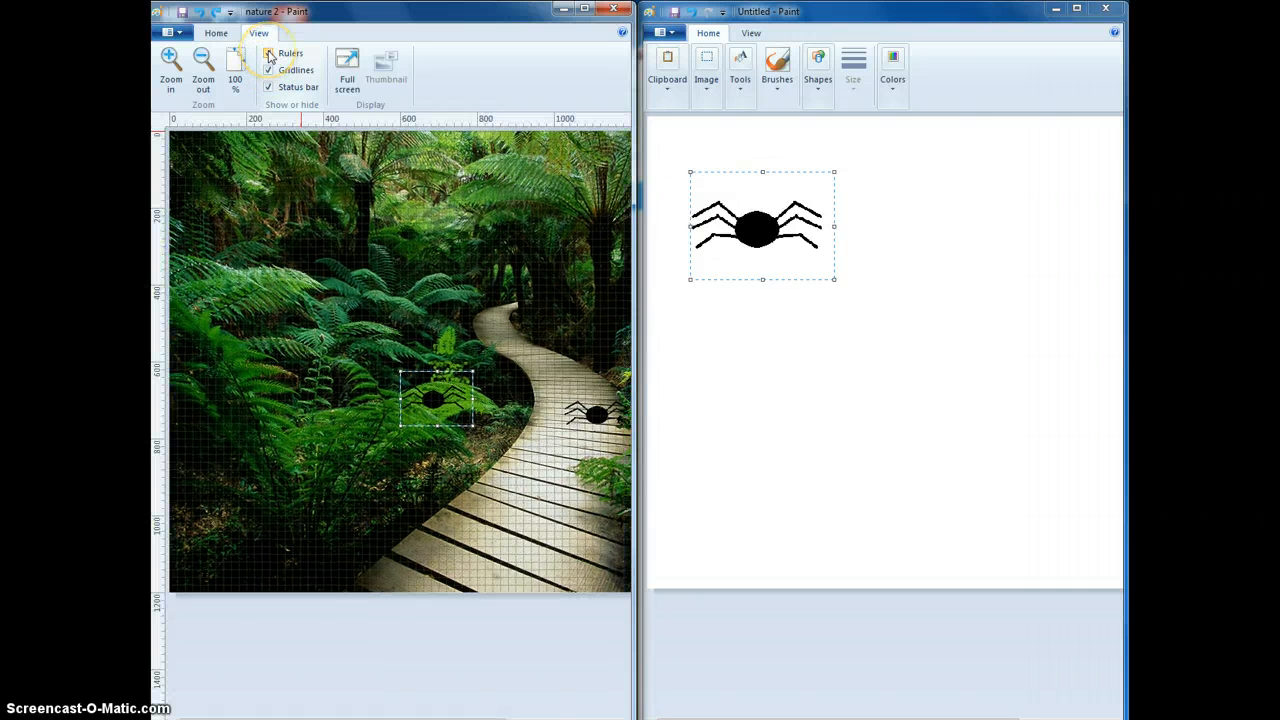